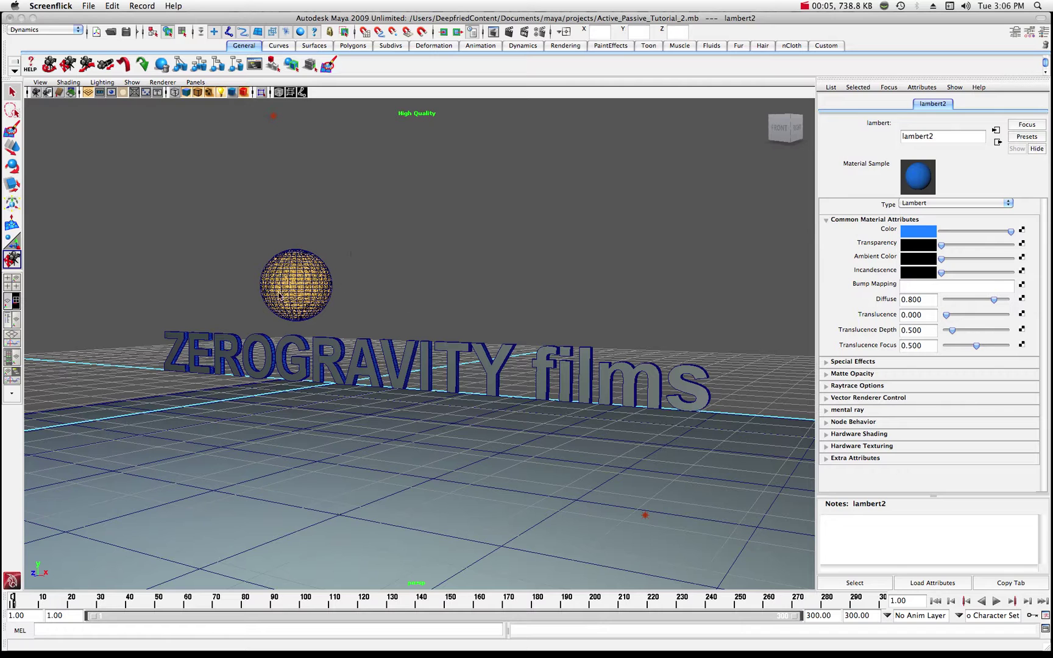
Step: Play the finished rigid-body simulation, stop it and rewind to frame 1
{"action": "left_click", "coordinate": [1004, 600]}
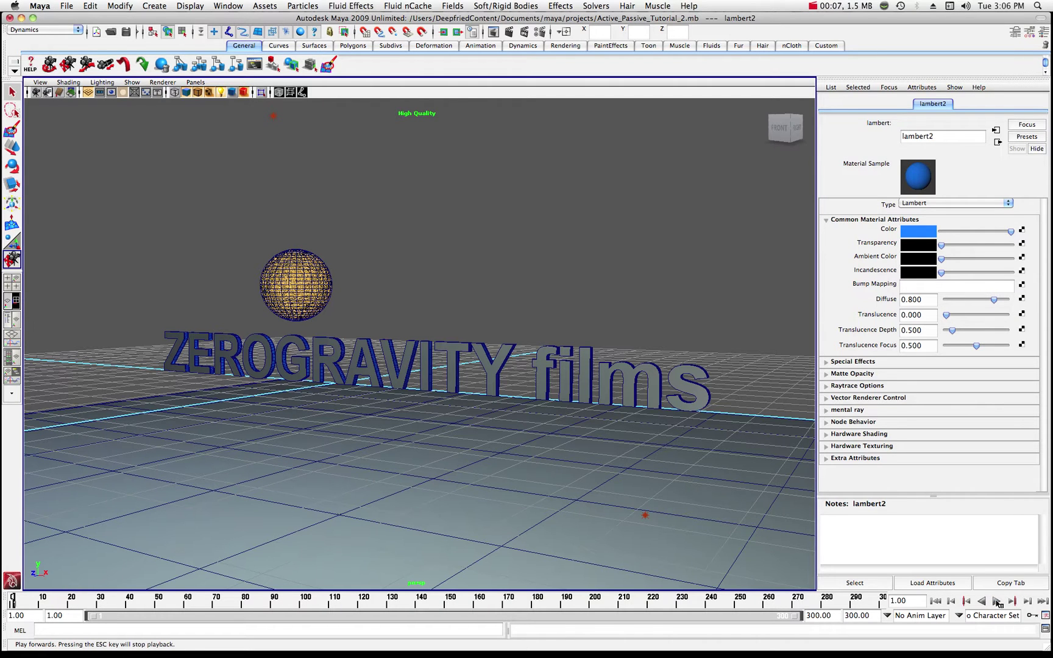
{"action": "left_click", "coordinate": [994, 600]}
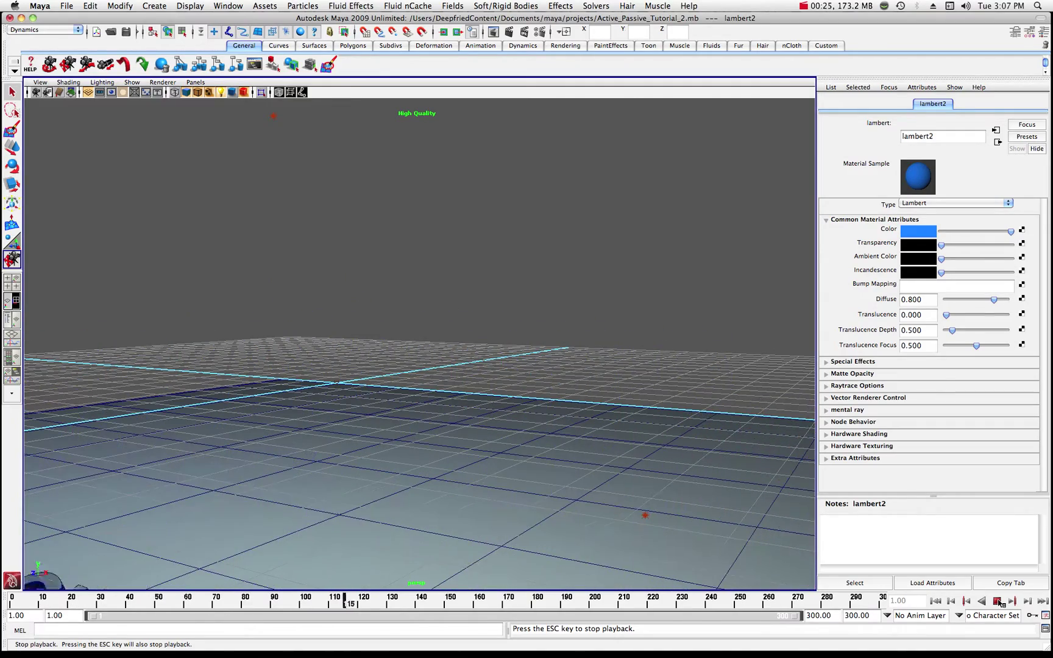
{"action": "left_click", "coordinate": [998, 602]}
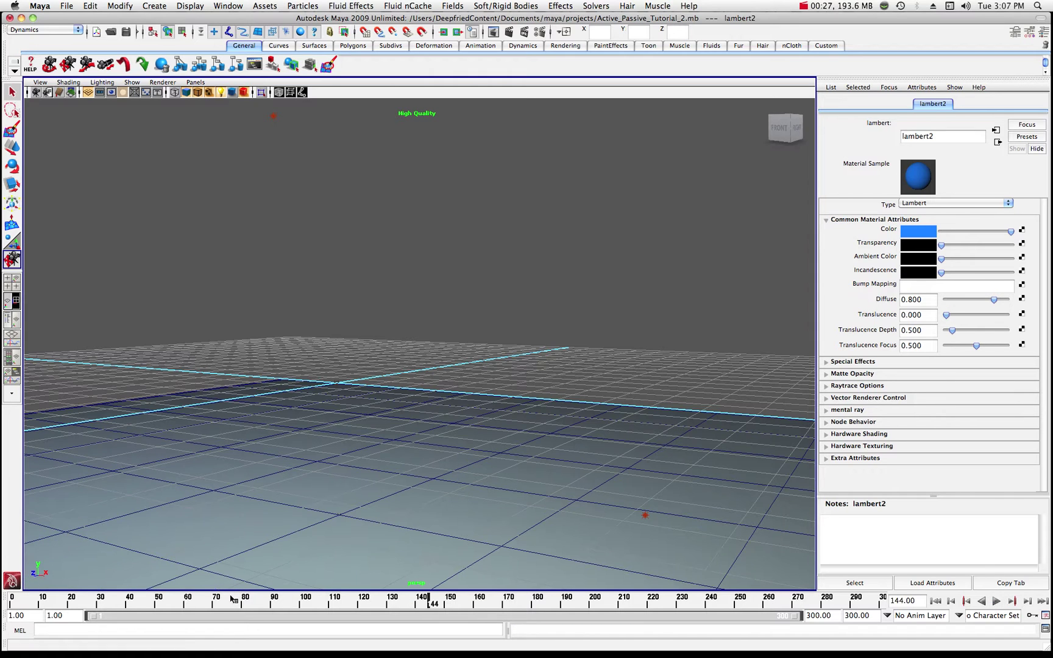
{"action": "left_click_drag", "start_coordinate": [207, 602], "coordinate": [5, 603]}
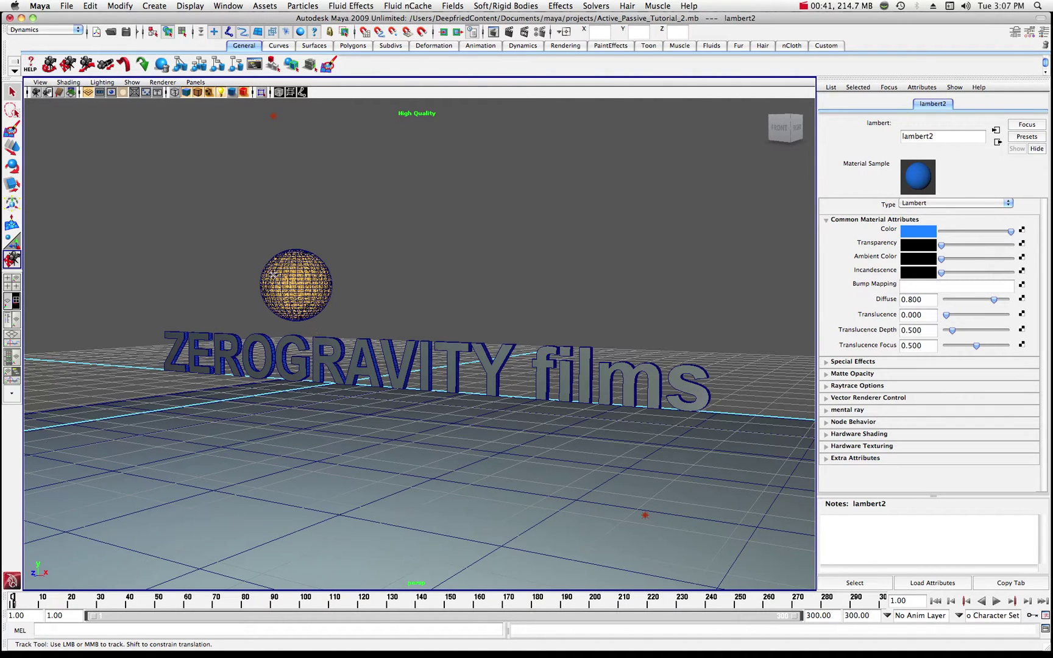
Step: Reframe the perspective view around the text, then replay and stop at frame 287
{"action": "left_click_drag", "start_coordinate": [402, 362], "coordinate": [382, 345]}
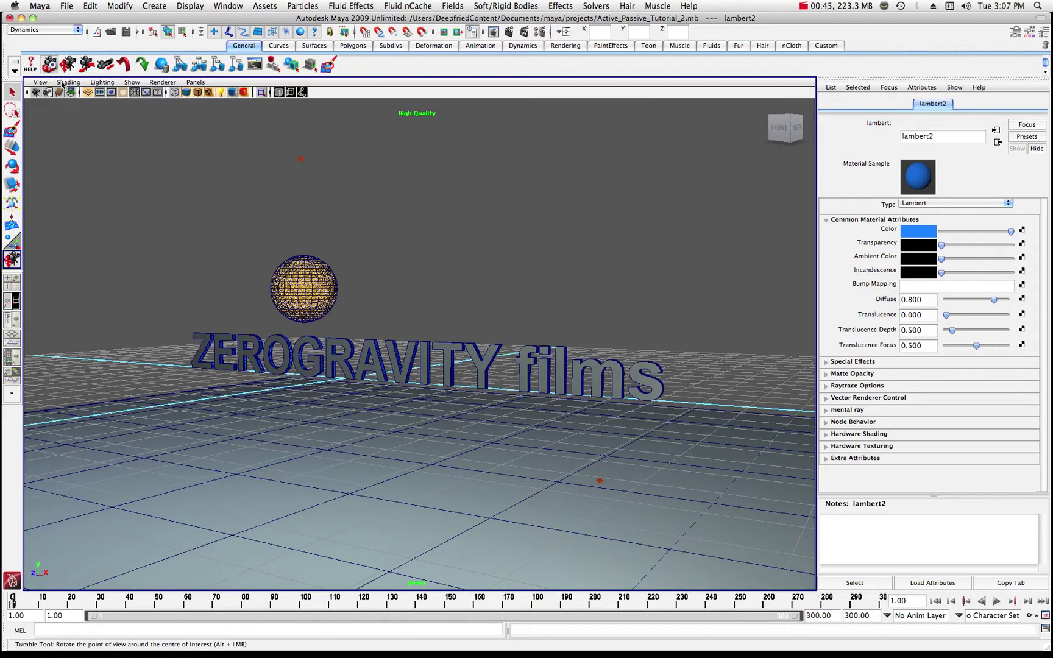
{"action": "left_click_drag", "start_coordinate": [183, 256], "coordinate": [271, 252], "text": "alt"}
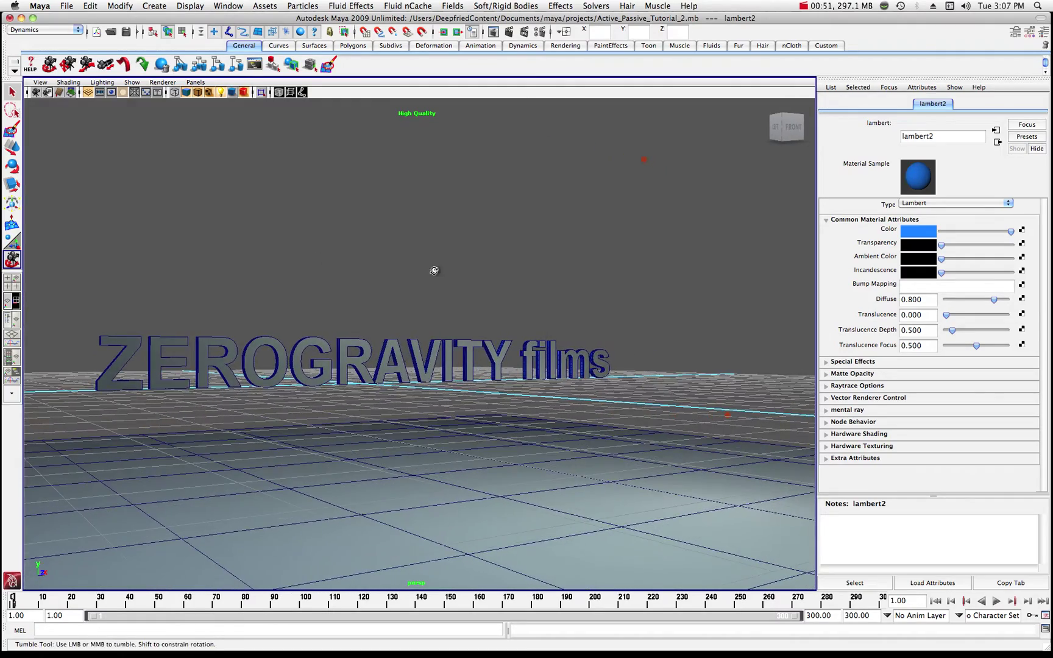
{"action": "mouse_move", "coordinate": [432, 271]}
{"action": "left_mouse_down", "text": "alt"}
{"action": "mouse_move", "coordinate": [365, 270]}
{"action": "mouse_move", "coordinate": [442, 280]}
{"action": "left_mouse_up", "text": "alt"}
{"action": "scroll", "coordinate": [450, 278], "scroll_direction": "down", "scroll_amount": 6}
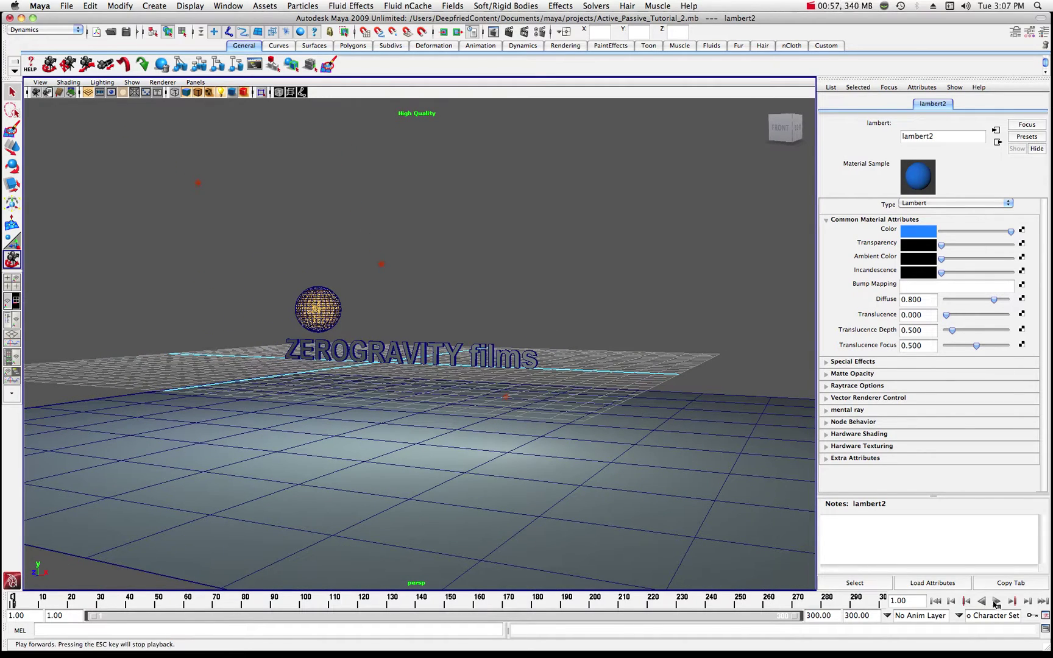
{"action": "key", "text": "alt+v"}
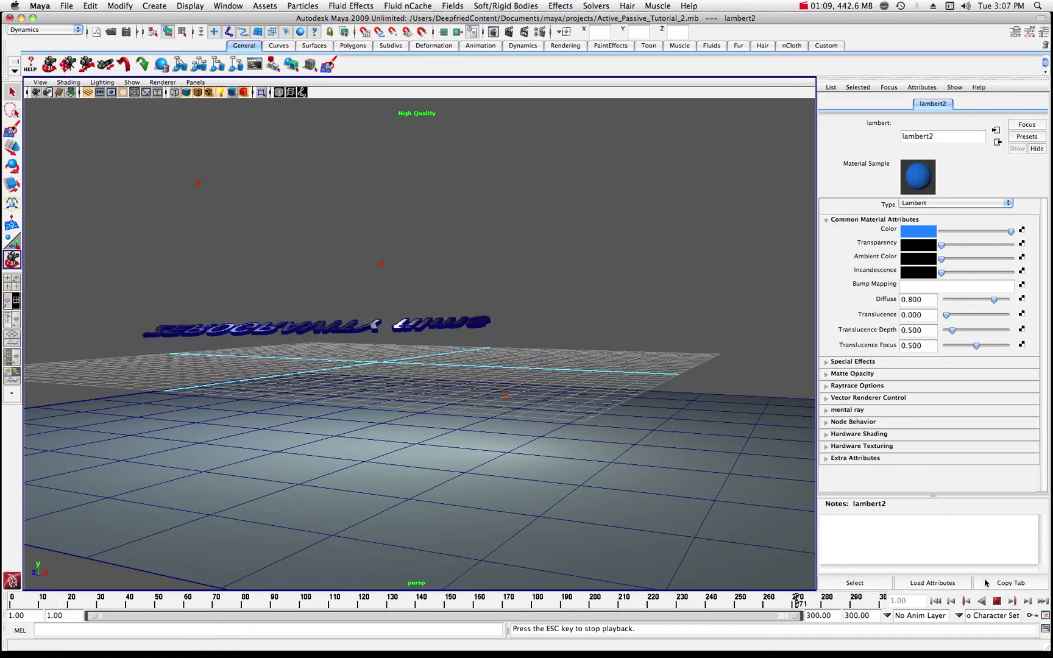
{"action": "left_click", "coordinate": [997, 601]}
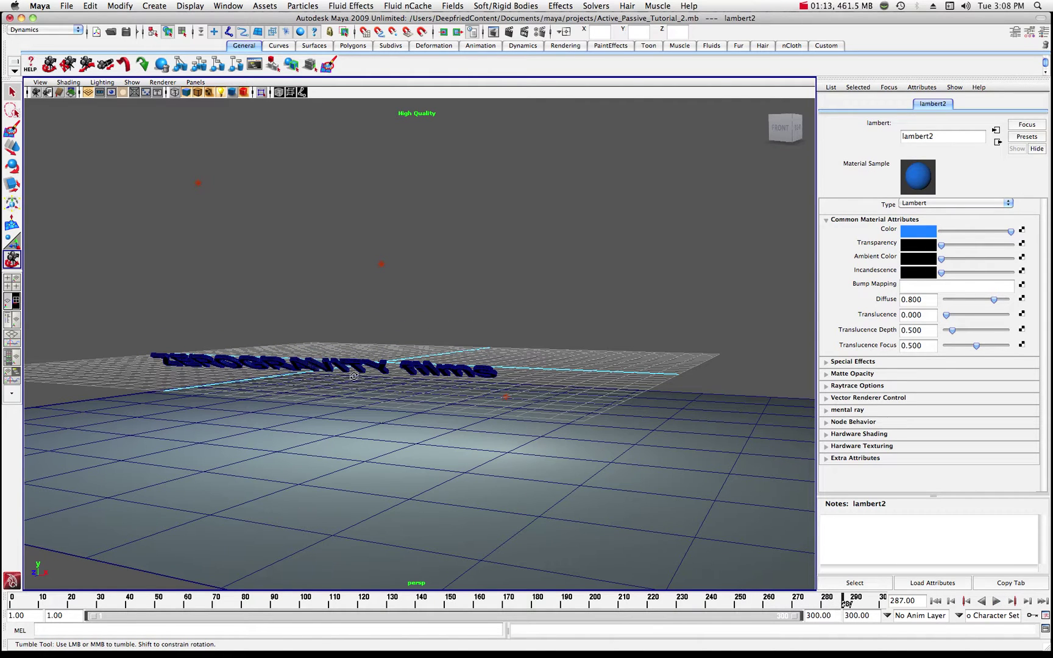
Step: Open Active_Passive_Tutorial_1.mb, saving changes to the current scene first
{"action": "left_click", "coordinate": [66, 6]}
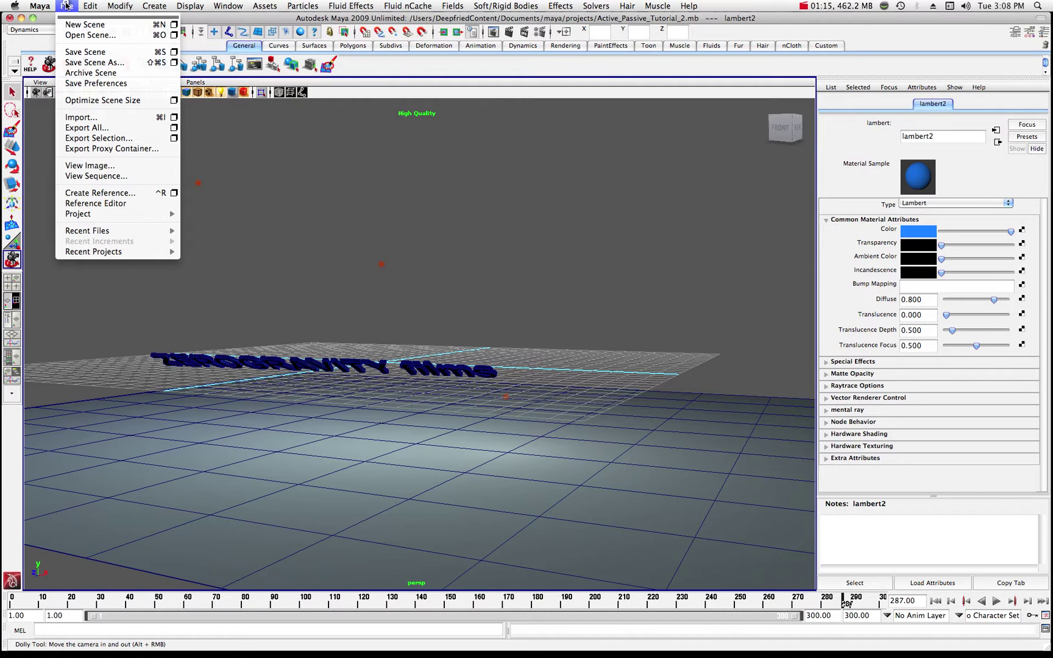
{"action": "left_click", "coordinate": [80, 35]}
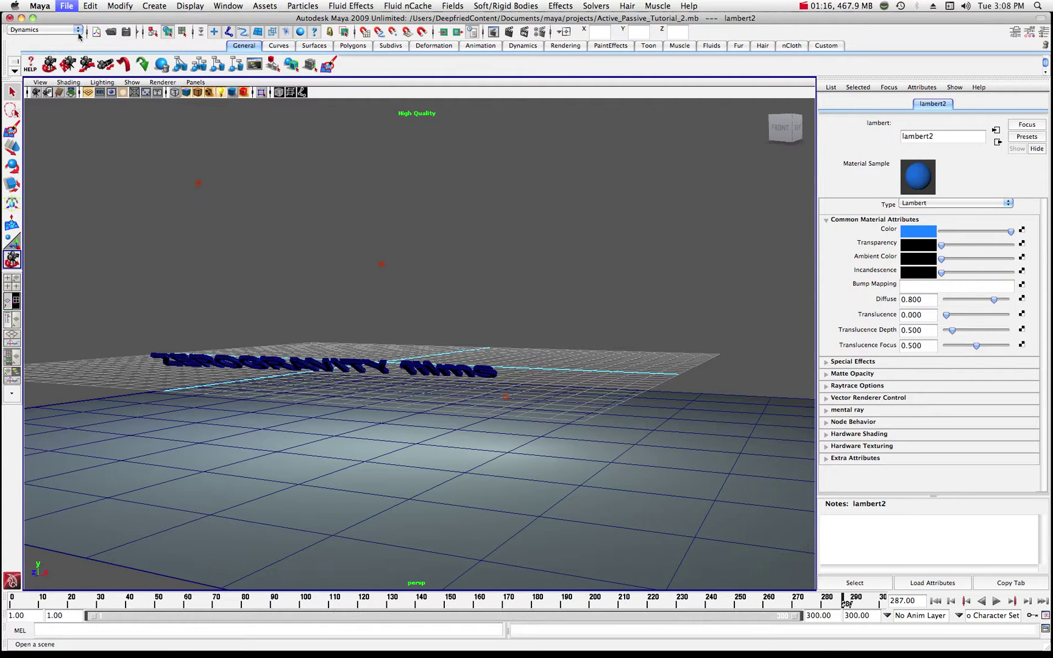
{"action": "left_click", "coordinate": [210, 184]}
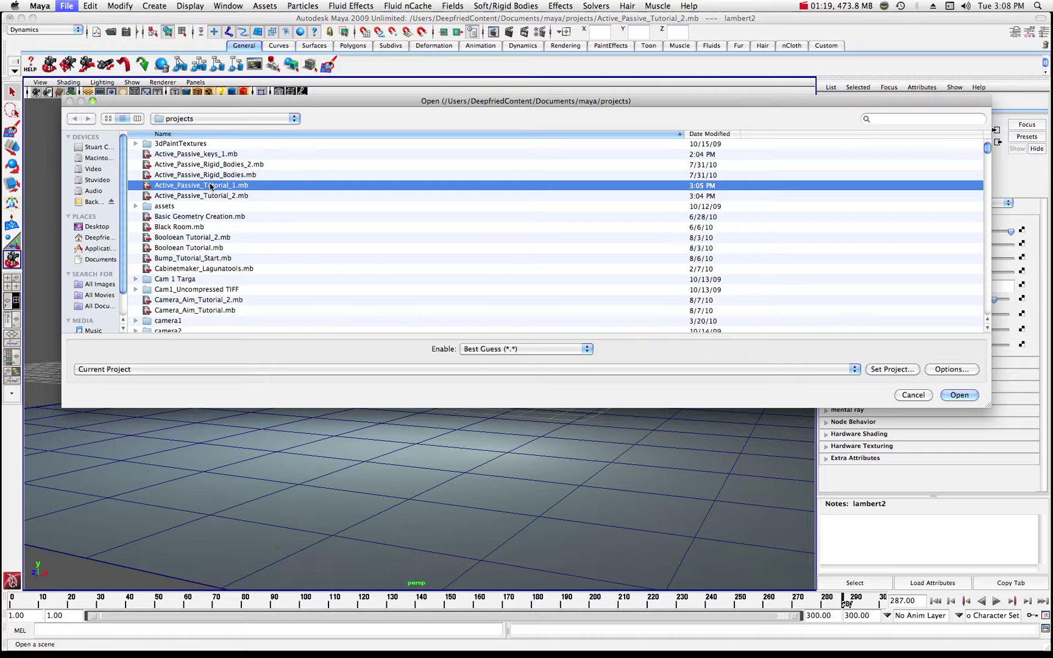
{"action": "left_click", "coordinate": [950, 391]}
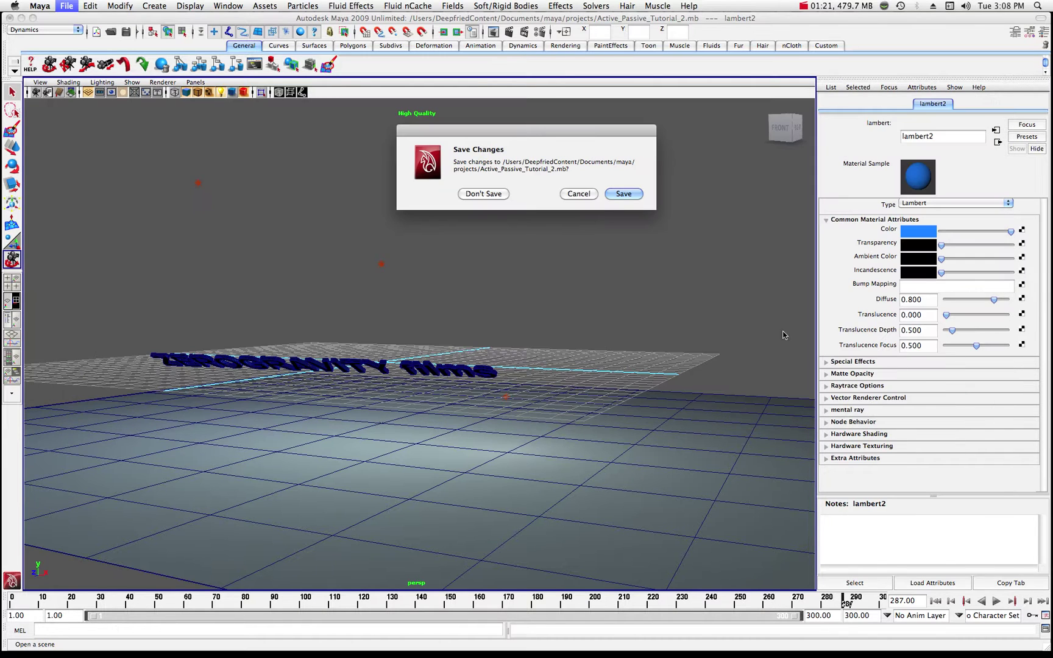
{"action": "left_click", "coordinate": [622, 194]}
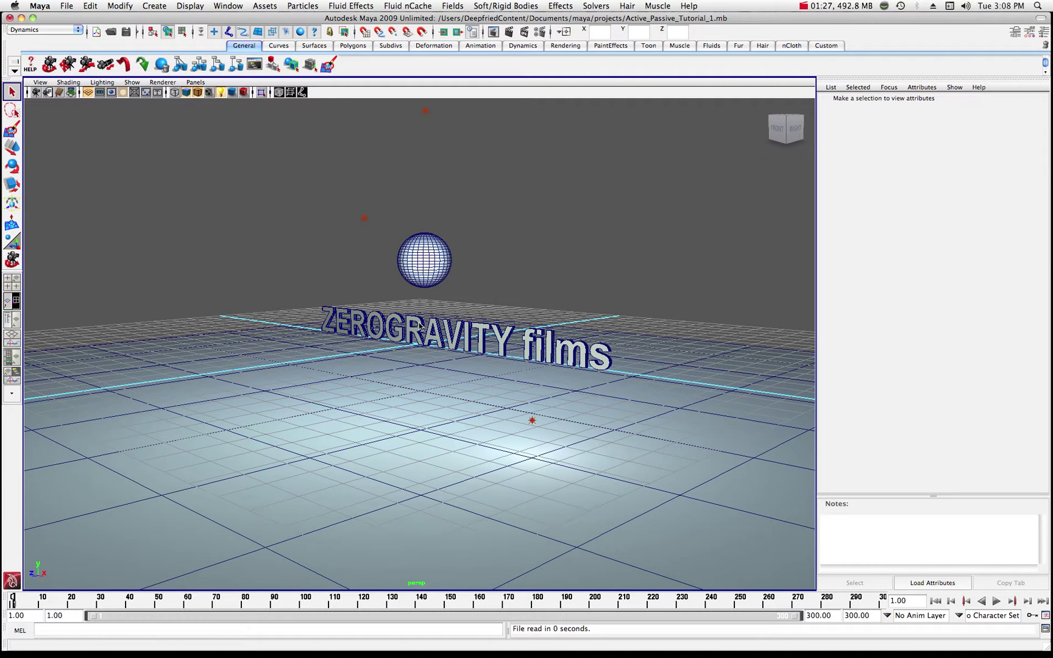
Step: Frame the whole scene, orbit and zoom to look over it, then select the ground plane
{"action": "key", "text": "a"}
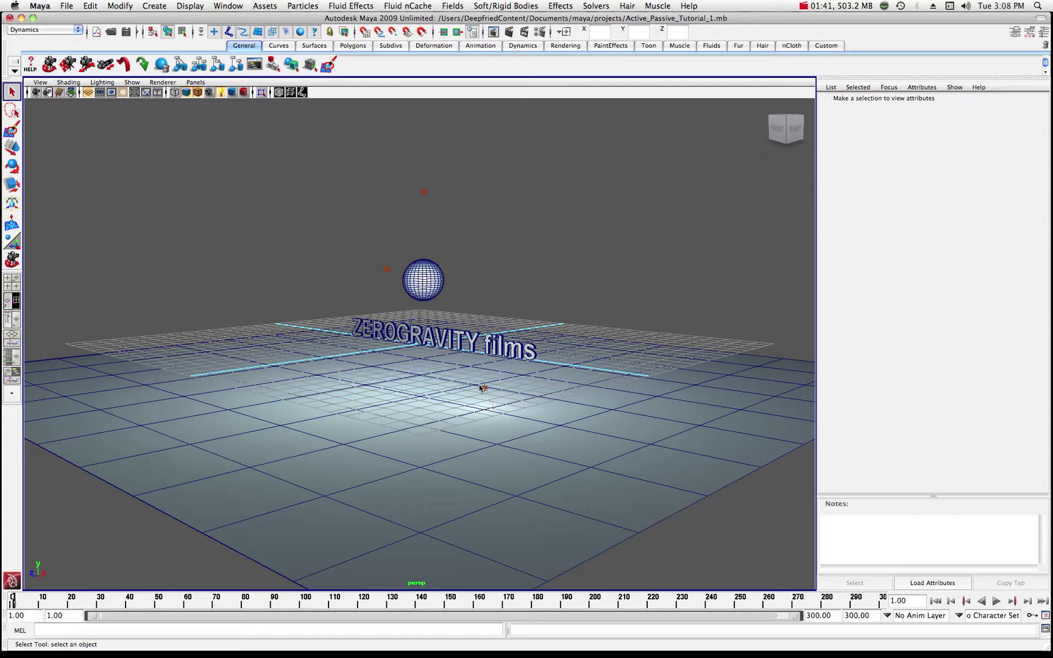
{"action": "left_click", "coordinate": [48, 67]}
{"action": "left_click_drag", "start_coordinate": [375, 250], "coordinate": [522, 280]}
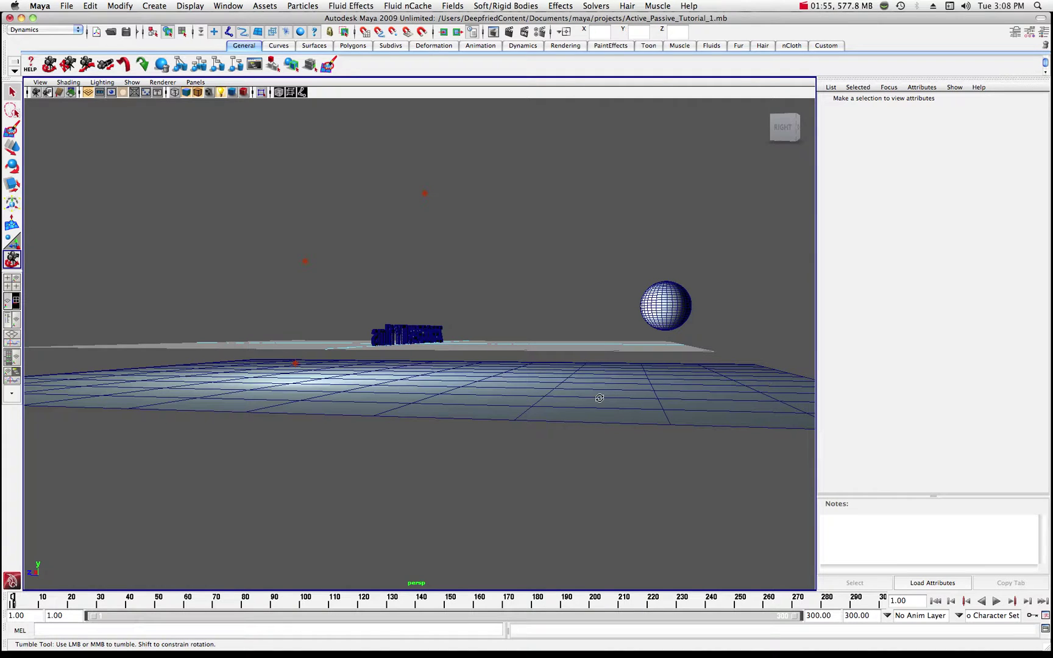
{"action": "left_click_drag", "start_coordinate": [476, 335], "coordinate": [454, 340]}
{"action": "scroll", "coordinate": [470, 333], "scroll_direction": "down", "scroll_amount": 10}
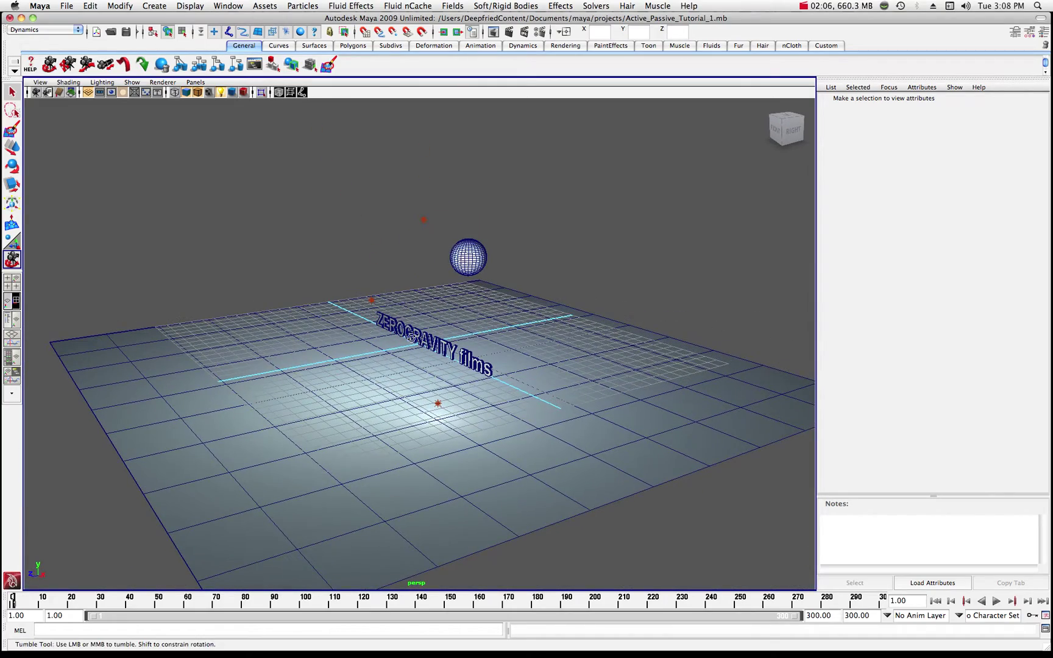
{"action": "left_click", "coordinate": [12, 93]}
{"action": "left_click", "coordinate": [181, 385]}
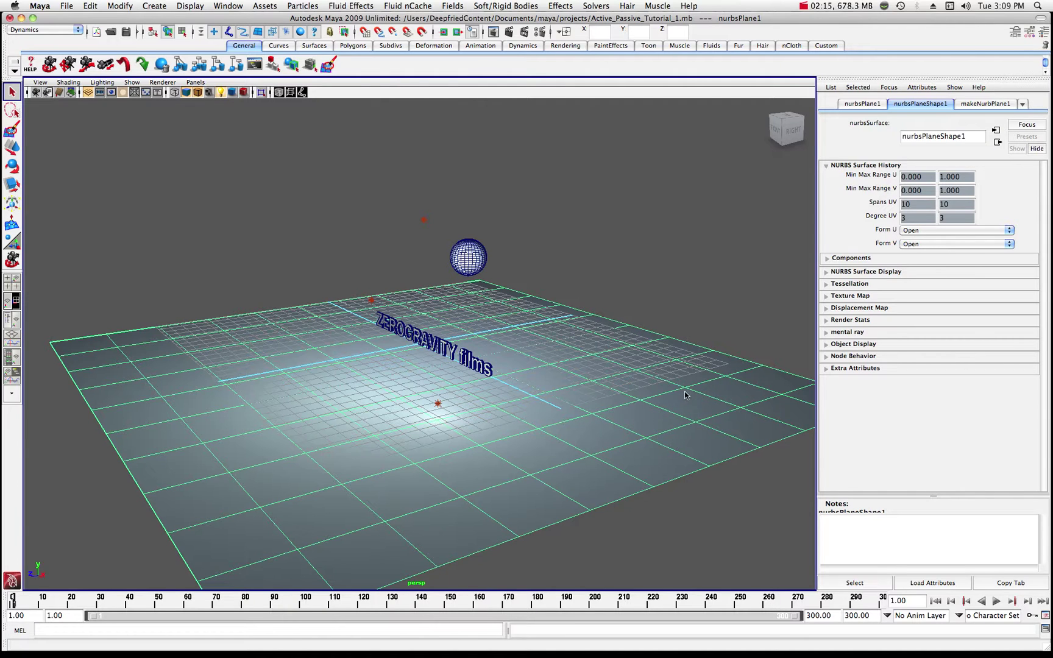
Step: Make nurbsPlane1 a passive rigid body, then select the ZEROGRAVITY films text
{"action": "left_click", "coordinate": [501, 6]}
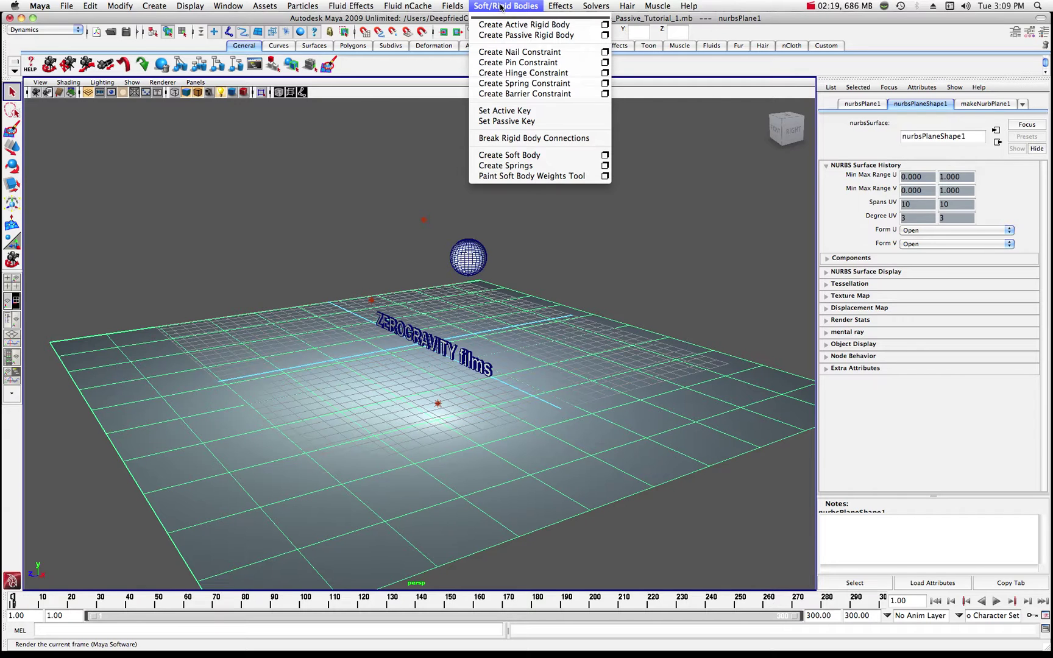
{"action": "left_click", "coordinate": [522, 38]}
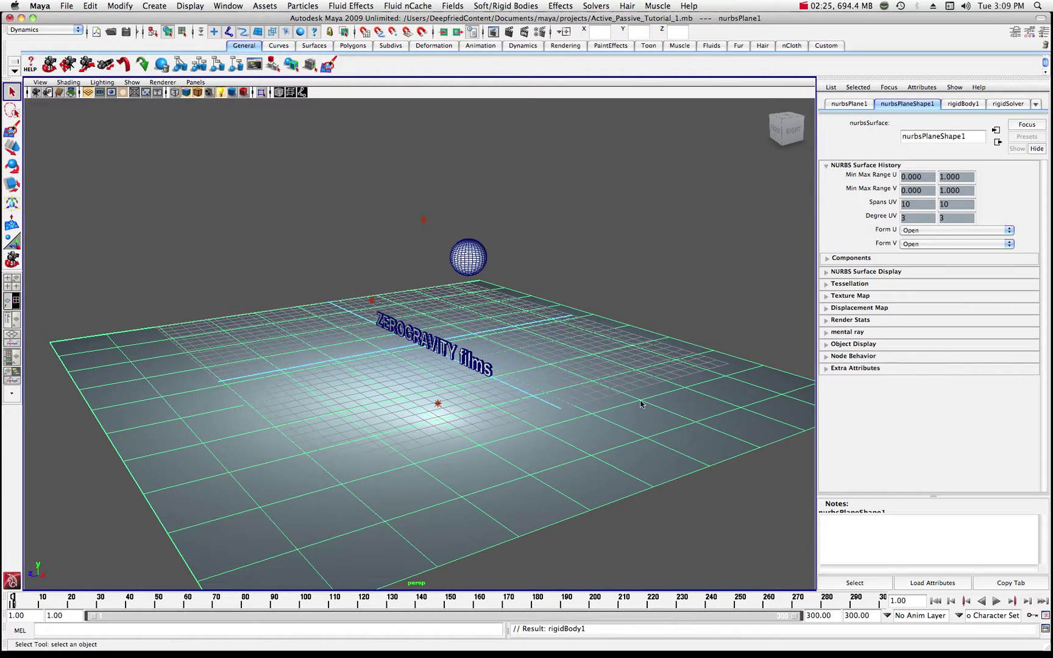
{"action": "left_click", "coordinate": [398, 329]}
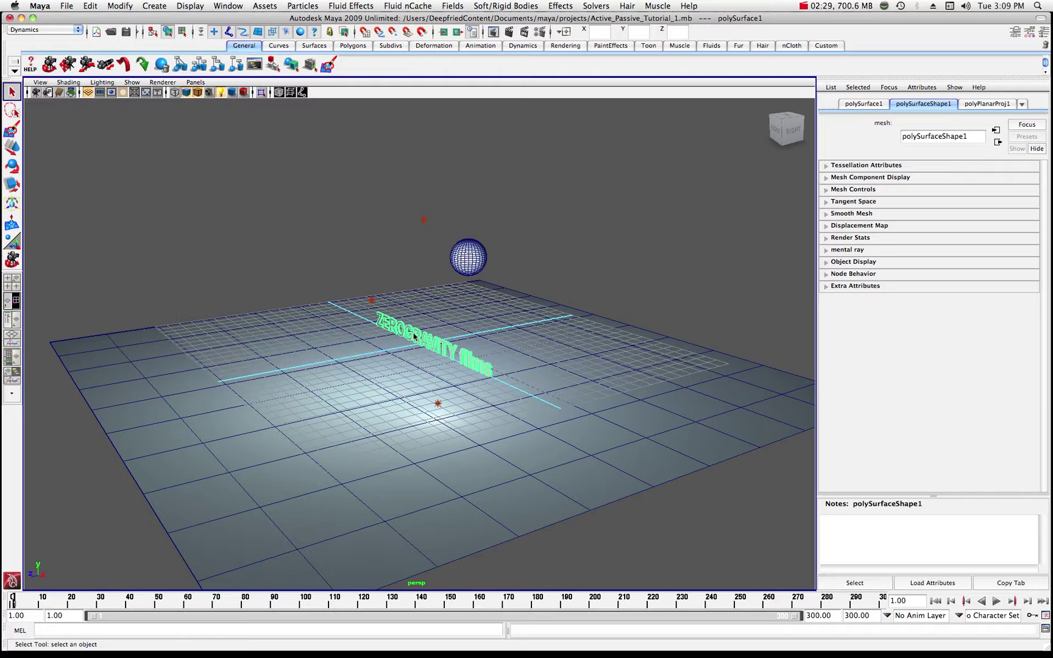
Step: Add the sphere to the text selection and make both active rigid bodies
{"action": "left_click", "coordinate": [468, 255]}
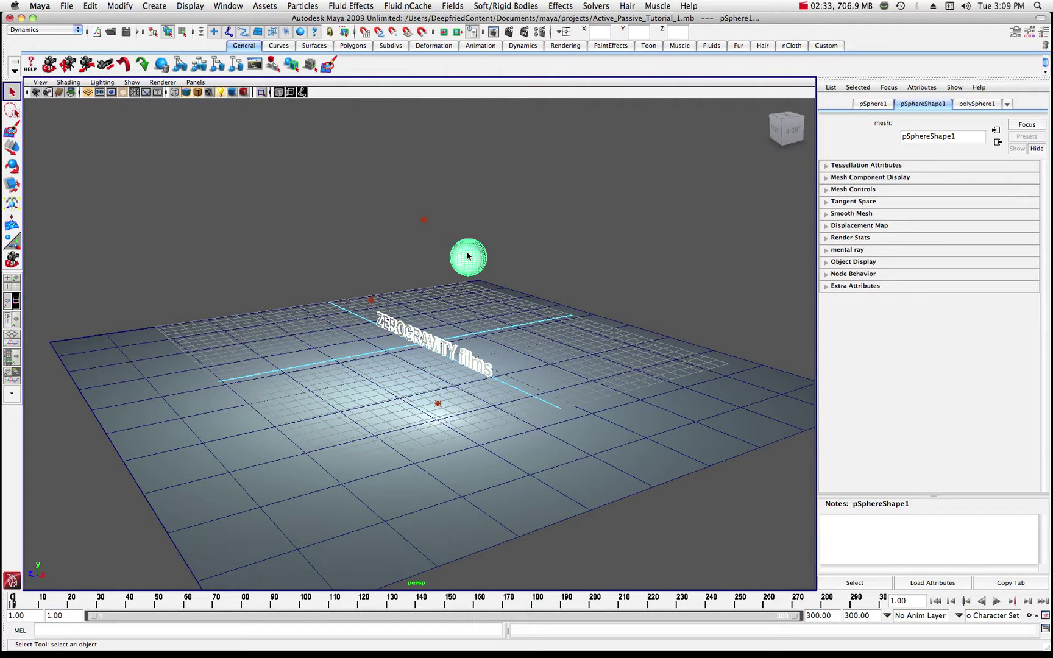
{"action": "left_click", "coordinate": [500, 8]}
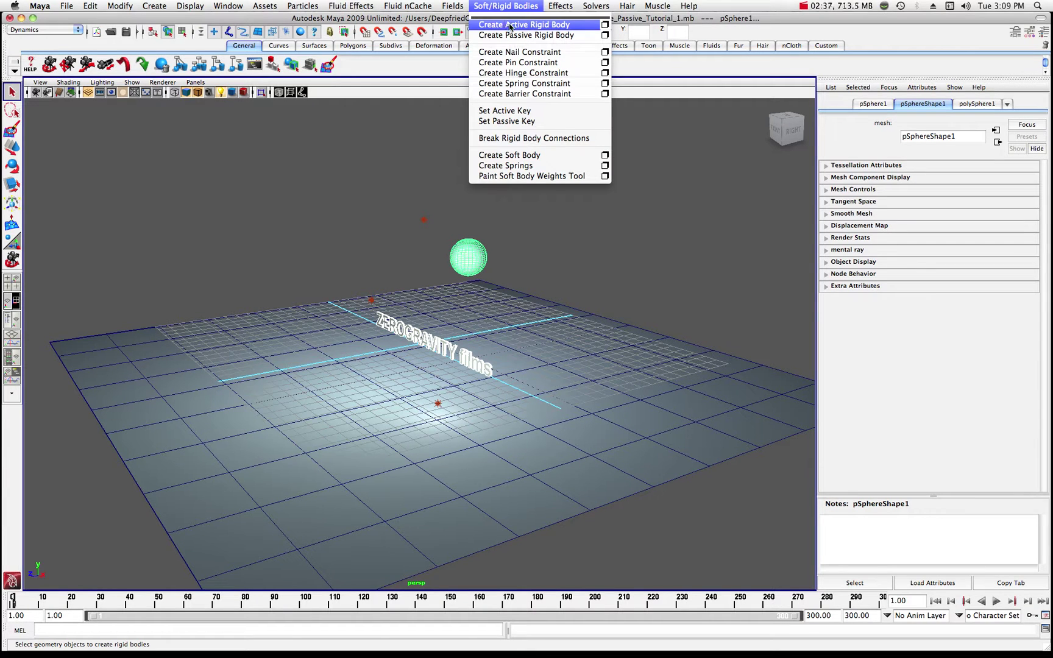
{"action": "left_click", "coordinate": [510, 25]}
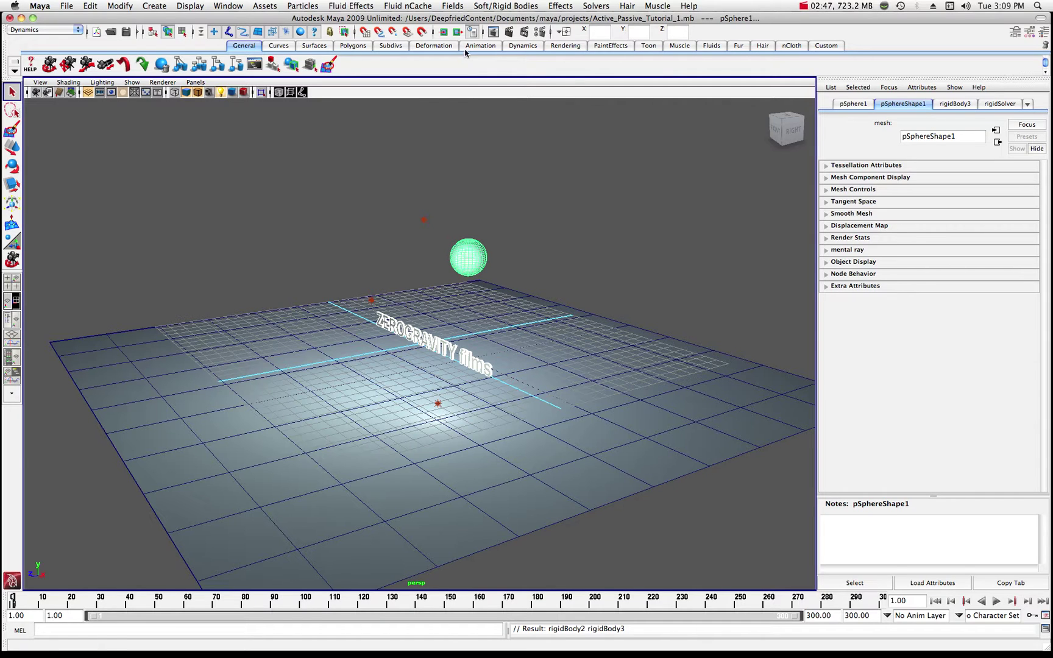
{"action": "left_click", "coordinate": [454, 7]}
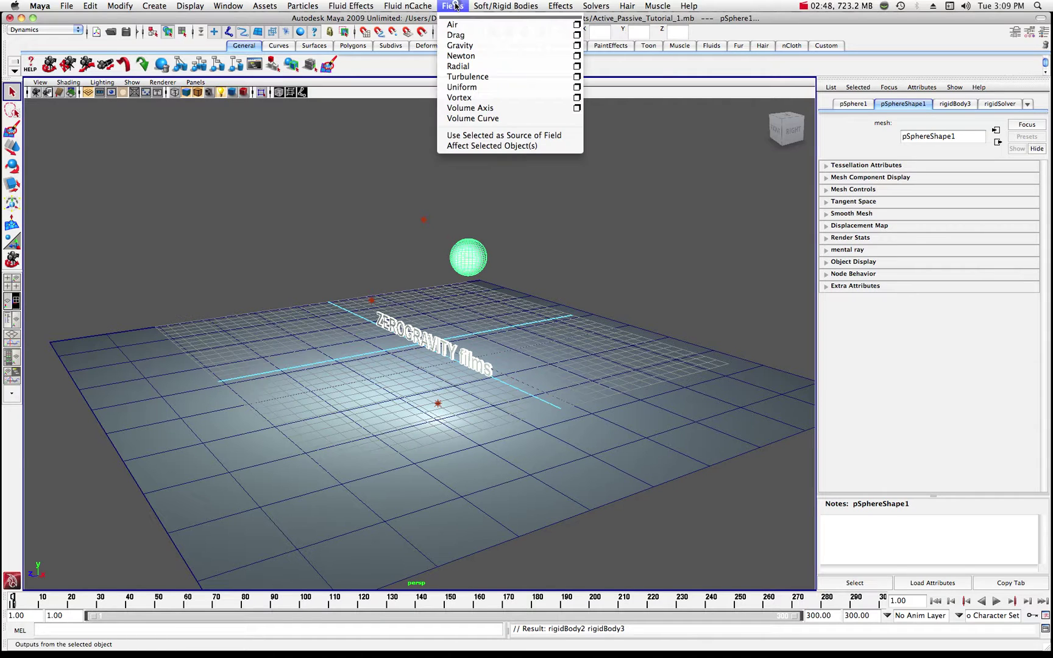
Step: Add a gravity field, test the simulation, then stop and rewind to frame 1
{"action": "left_click", "coordinate": [459, 47]}
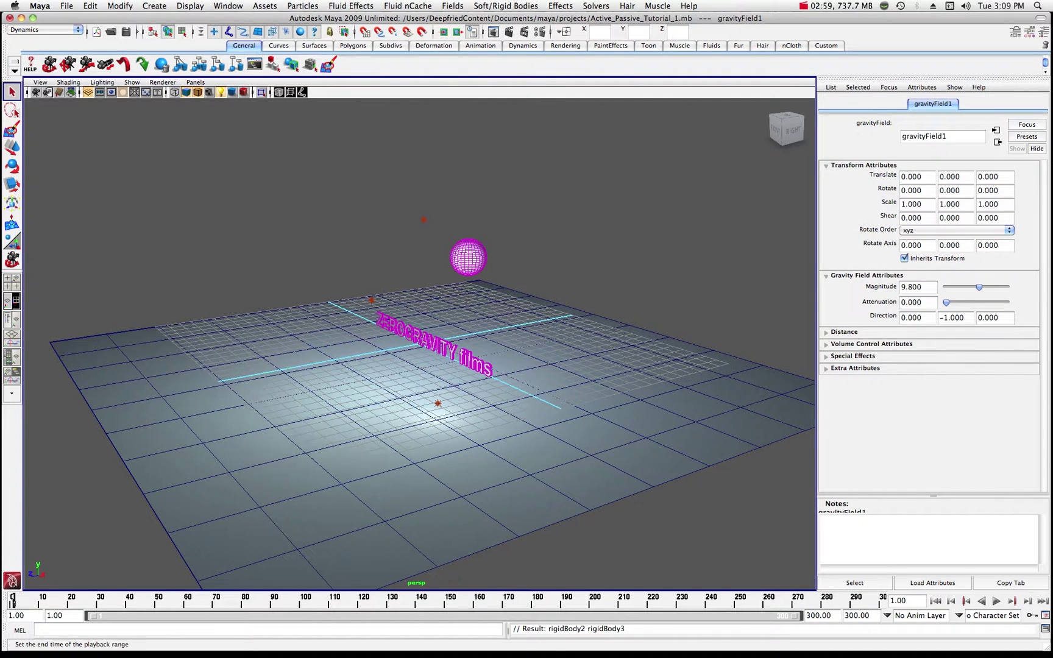
{"action": "left_click", "coordinate": [996, 602]}
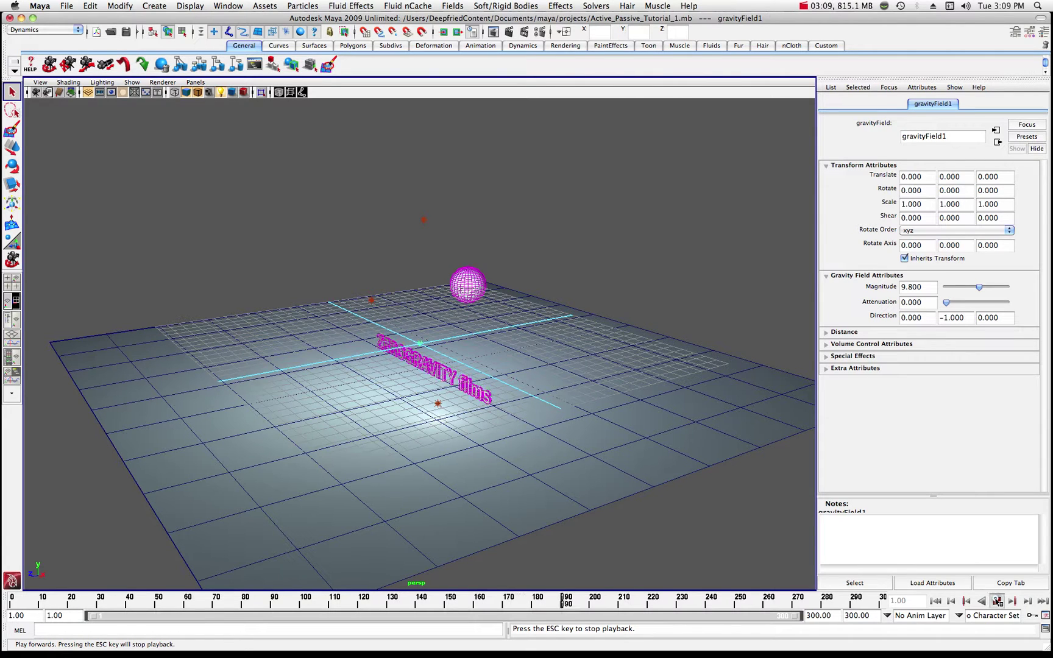
{"action": "left_click", "coordinate": [997, 602]}
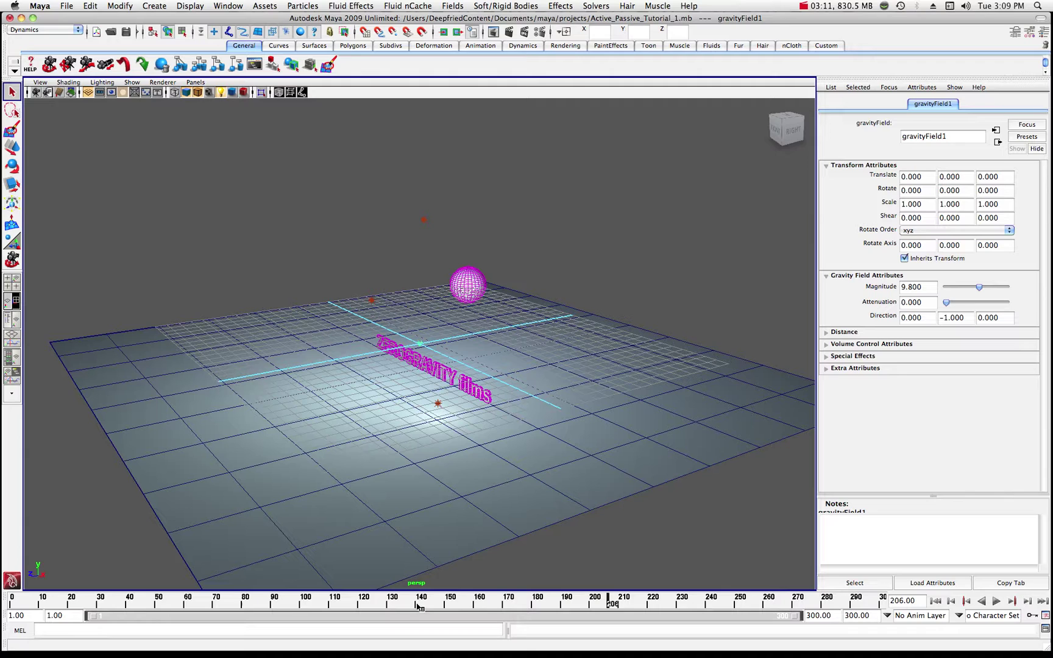
{"action": "left_click", "coordinate": [13, 602]}
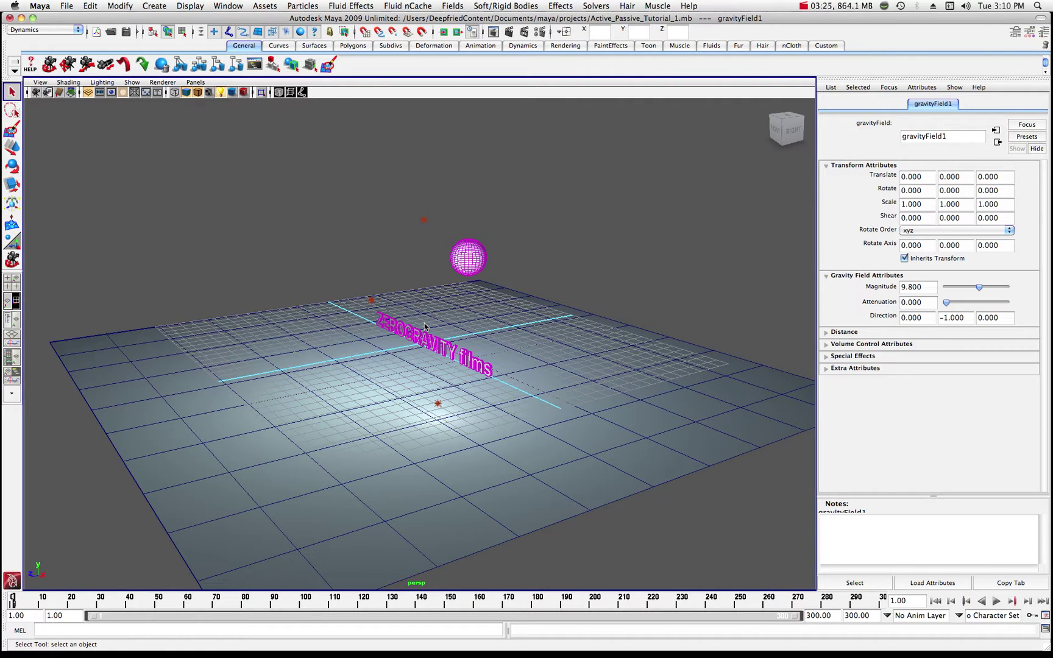
Step: Select the ZEROGRAVITY films text alone and set a passive rigid-body key on it
{"action": "left_click", "coordinate": [517, 6]}
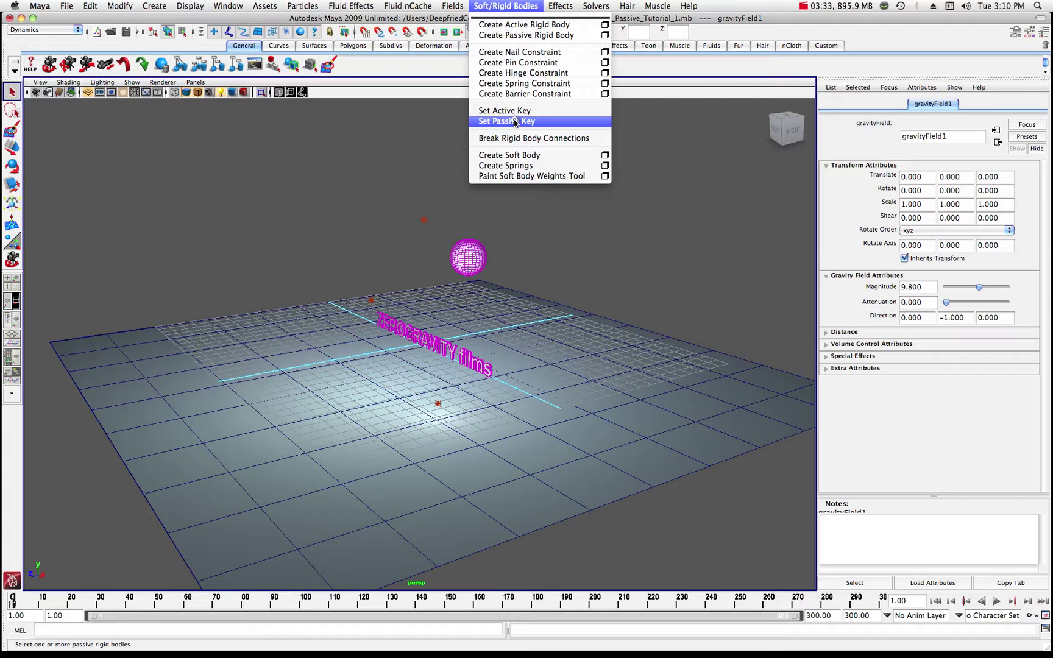
{"action": "left_click", "coordinate": [505, 3]}
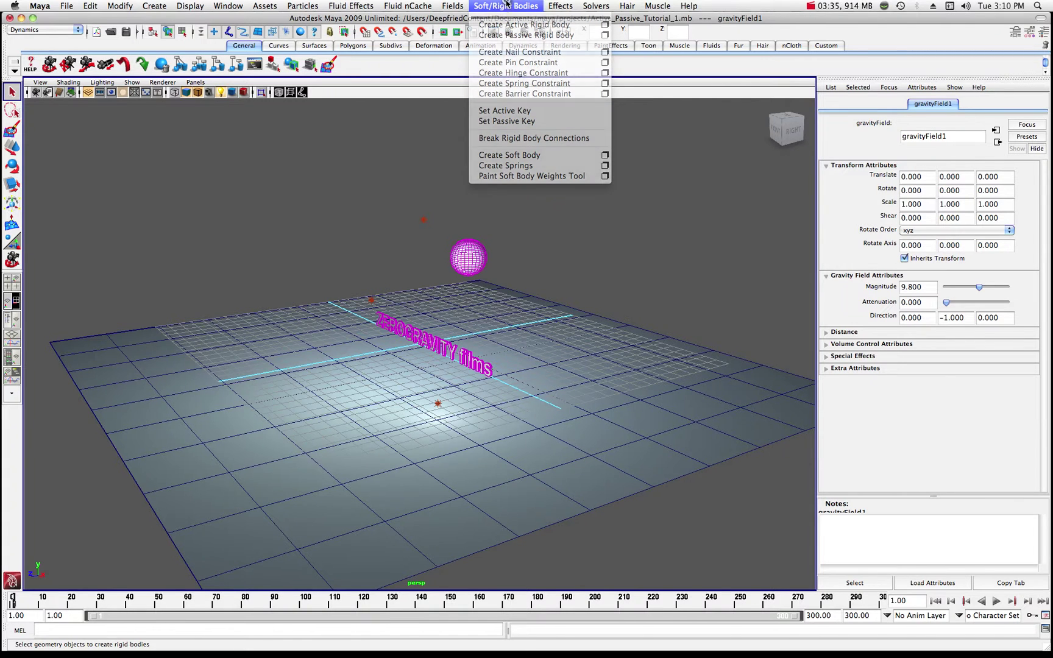
{"action": "left_click", "coordinate": [350, 253]}
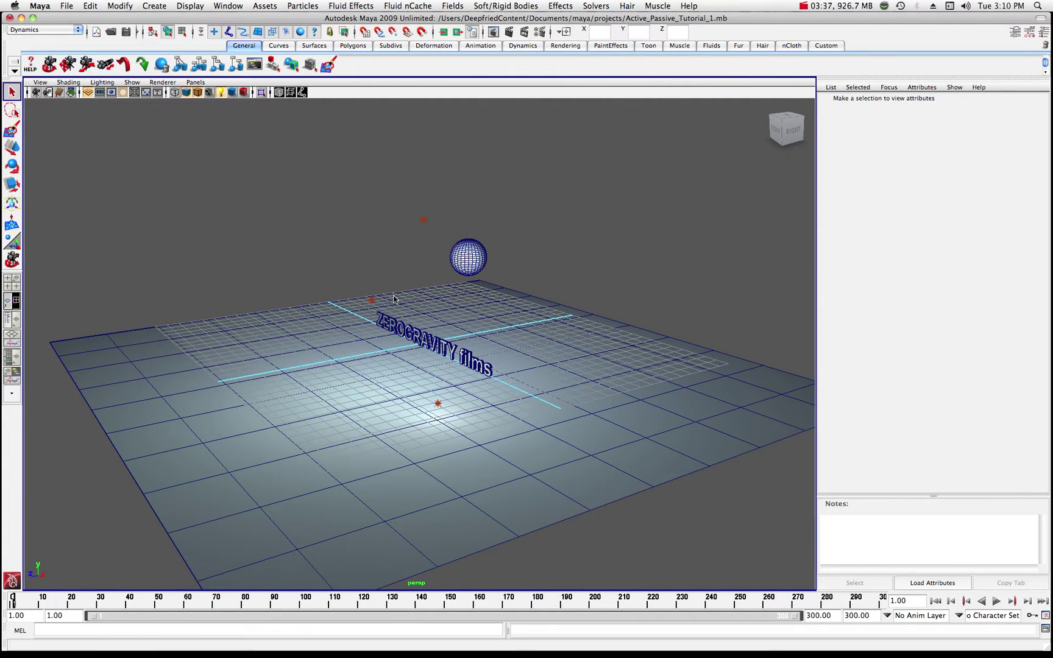
{"action": "left_click", "coordinate": [413, 336]}
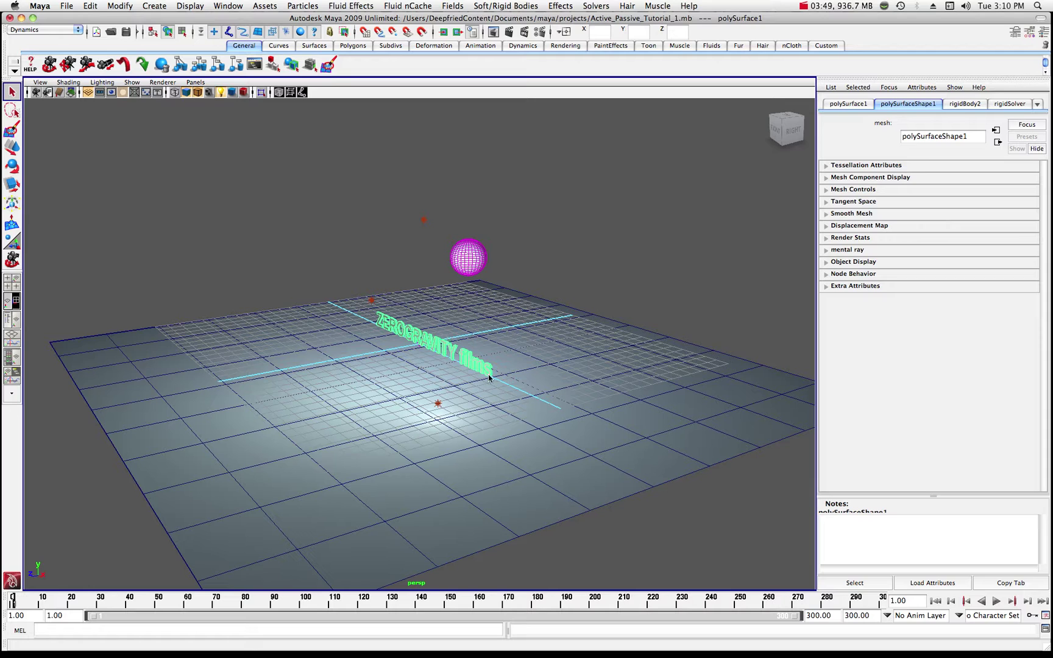
{"action": "left_click", "coordinate": [515, 7]}
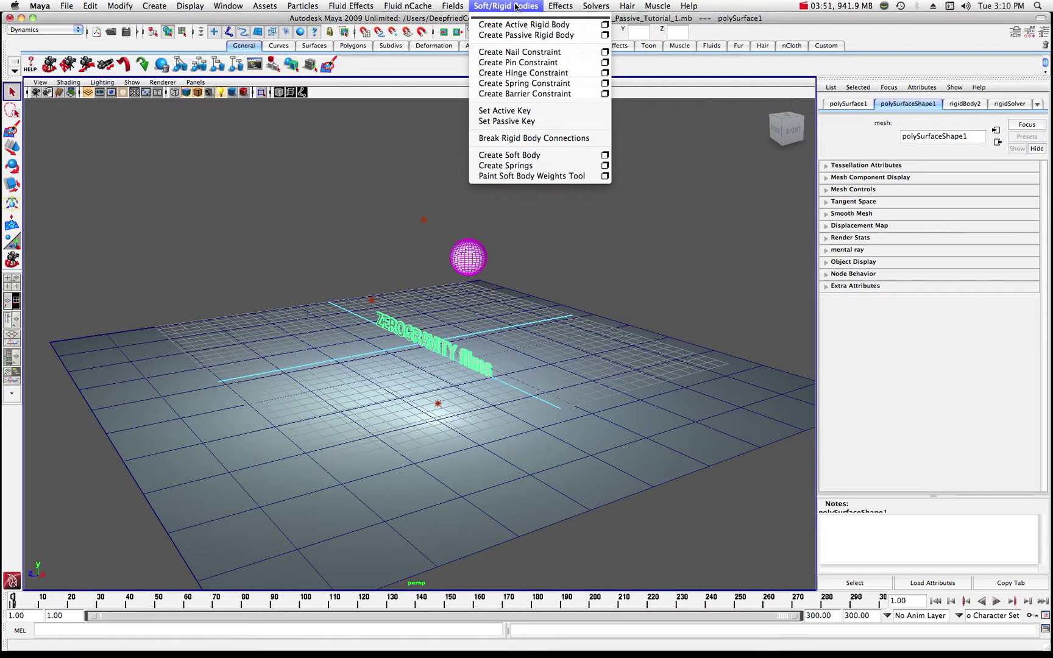
{"action": "left_click", "coordinate": [508, 122]}
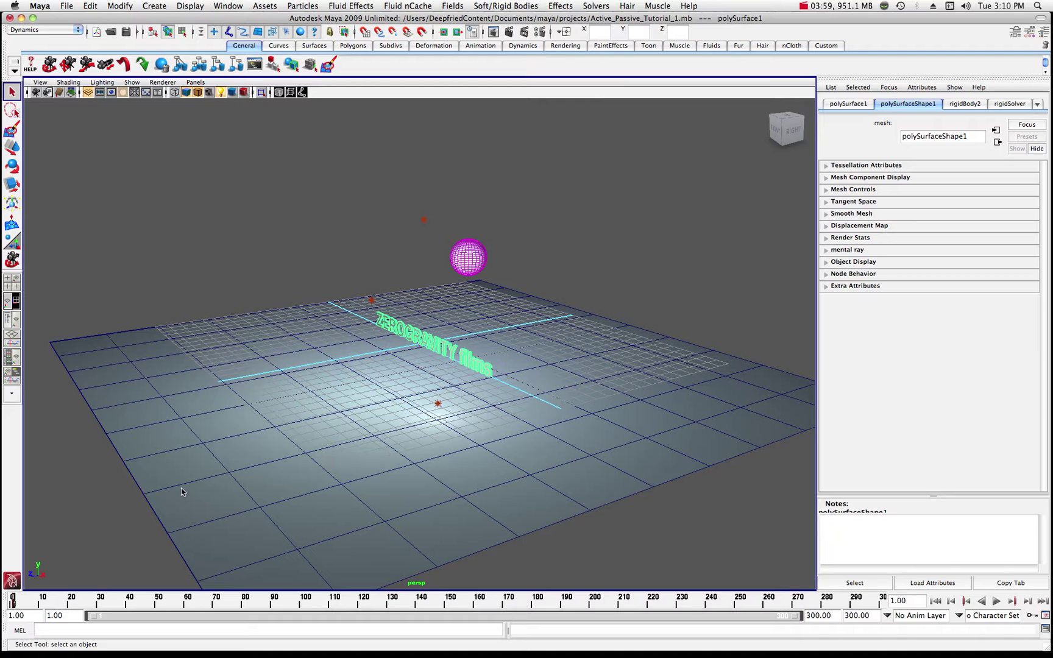
Step: Select the sphere and set a passive rigid-body key on it
{"action": "left_click", "coordinate": [468, 254]}
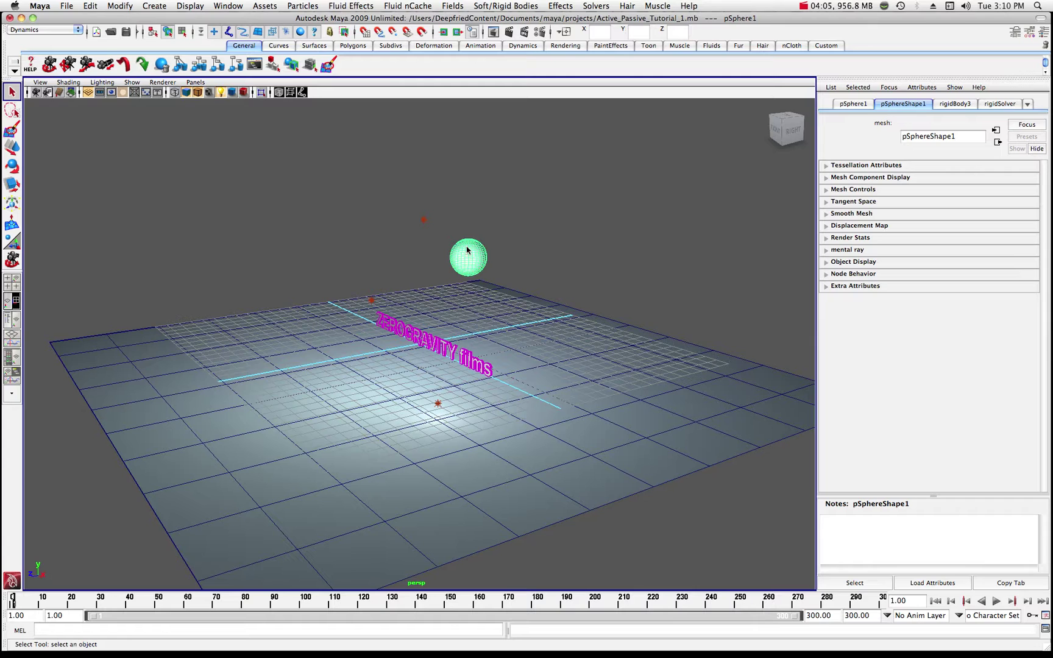
{"action": "left_click", "coordinate": [515, 8]}
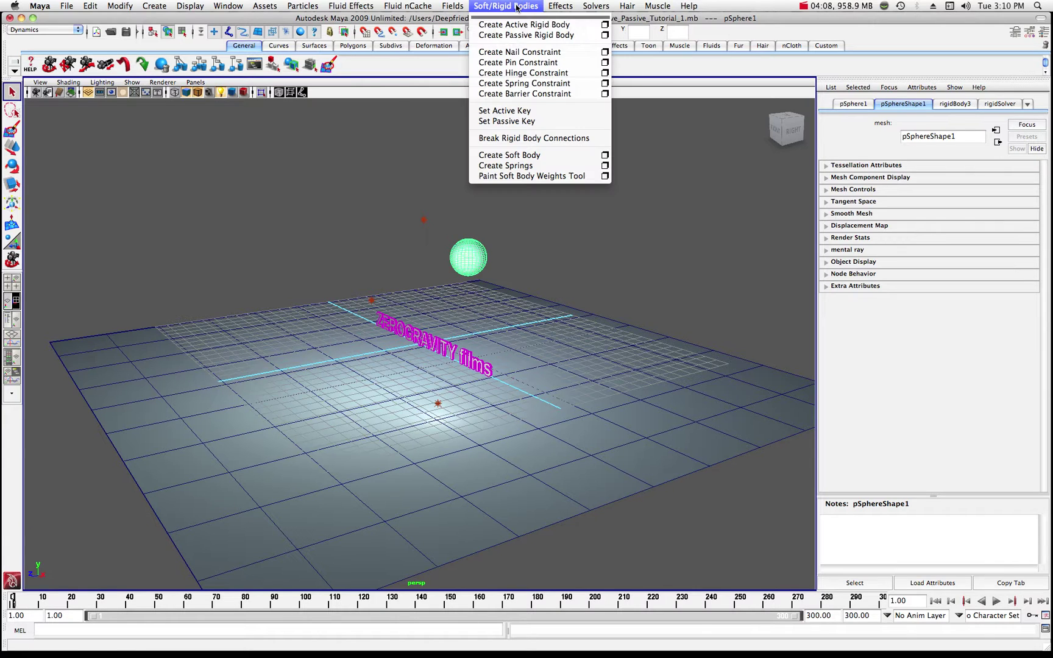
{"action": "left_click", "coordinate": [509, 122]}
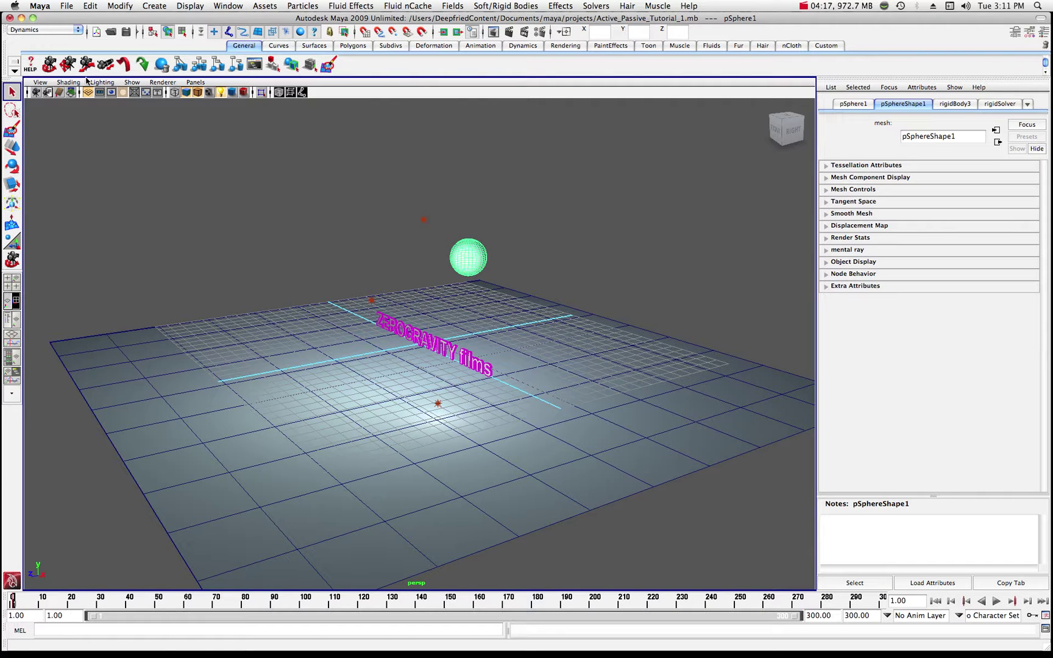
Step: Orbit the view and advance the playback to frame 50
{"action": "left_click", "coordinate": [277, 171]}
{"action": "left_click_drag", "start_coordinate": [298, 172], "coordinate": [251, 178]}
{"action": "left_click_drag", "start_coordinate": [576, 242], "coordinate": [542, 241]}
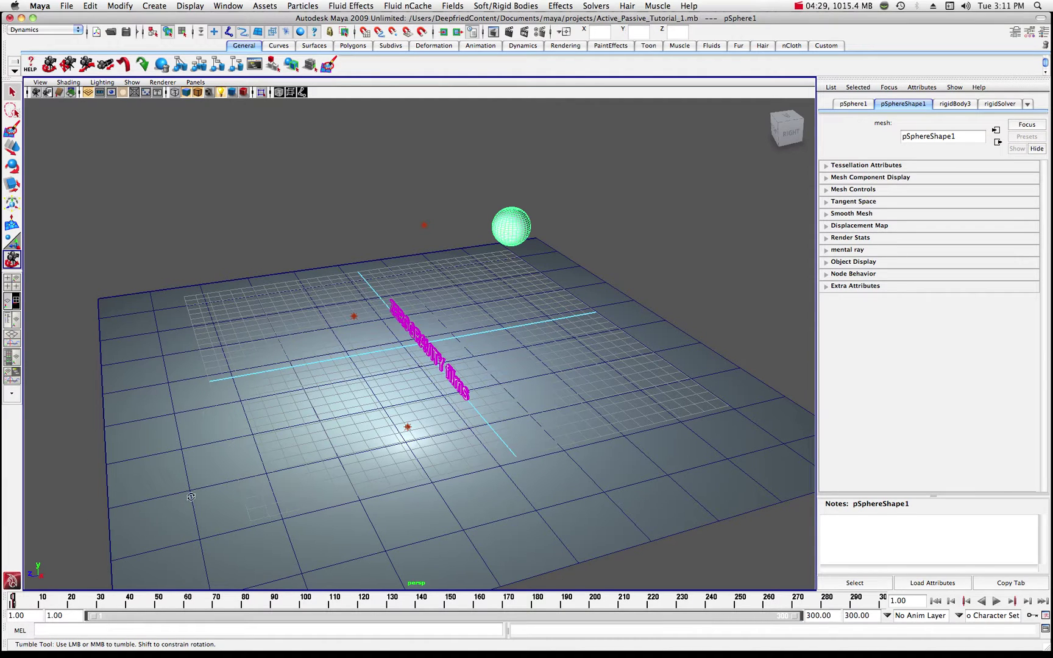
{"action": "key", "text": "alt+v"}
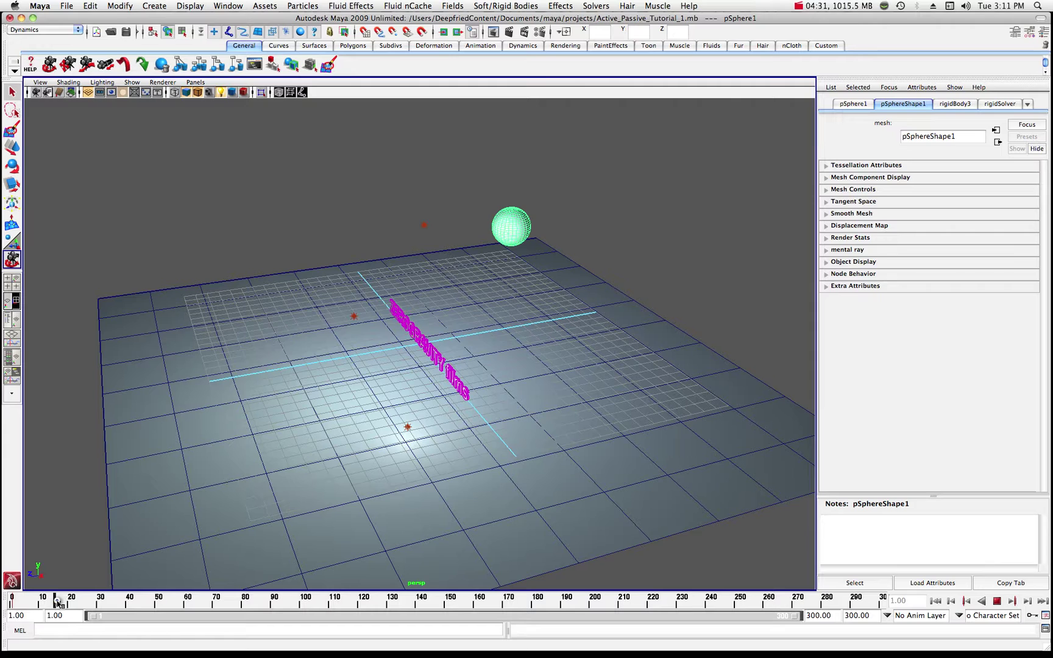
{"action": "key", "text": "alt+v"}
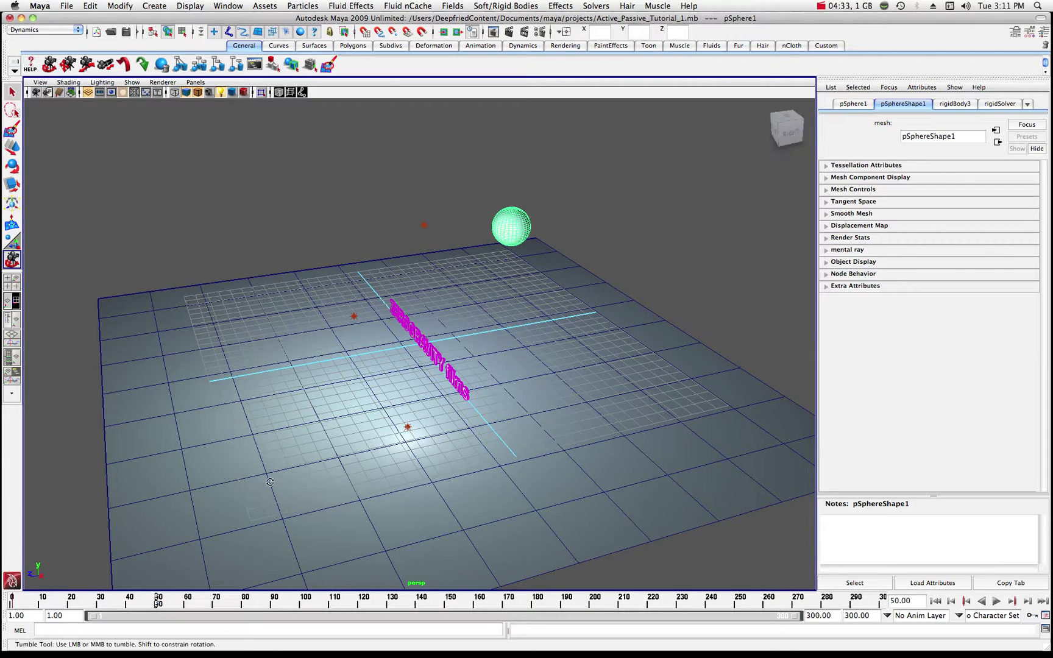
Step: Move the sphere over next to the text and lower it toward the plane
{"action": "left_click", "coordinate": [12, 147]}
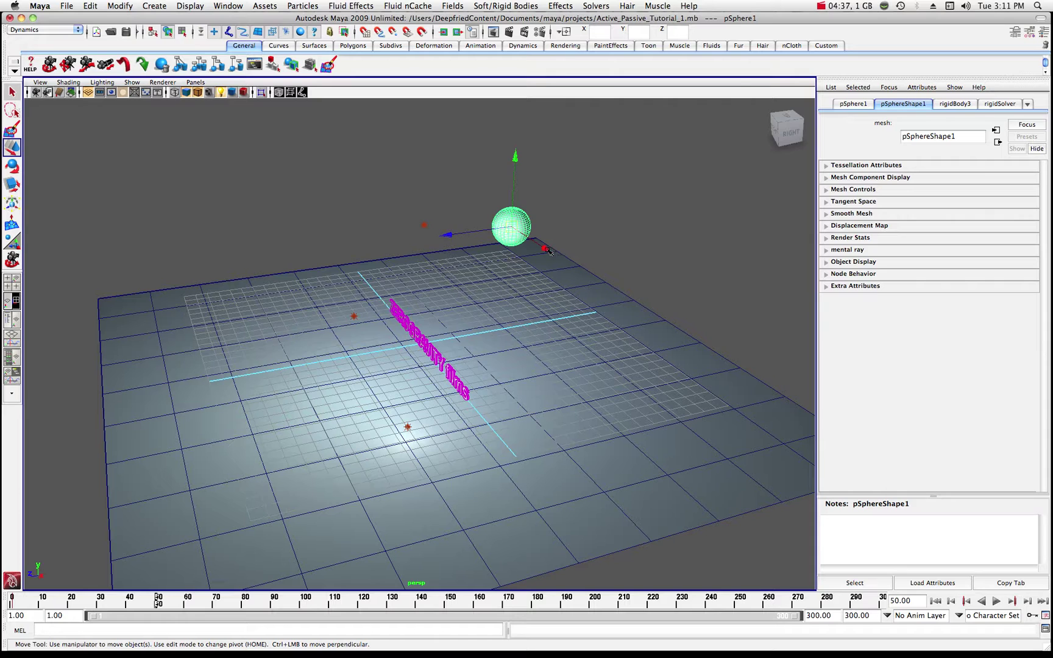
{"action": "left_click_drag", "start_coordinate": [549, 251], "coordinate": [663, 358]}
{"action": "left_click_drag", "start_coordinate": [561, 307], "coordinate": [385, 339]}
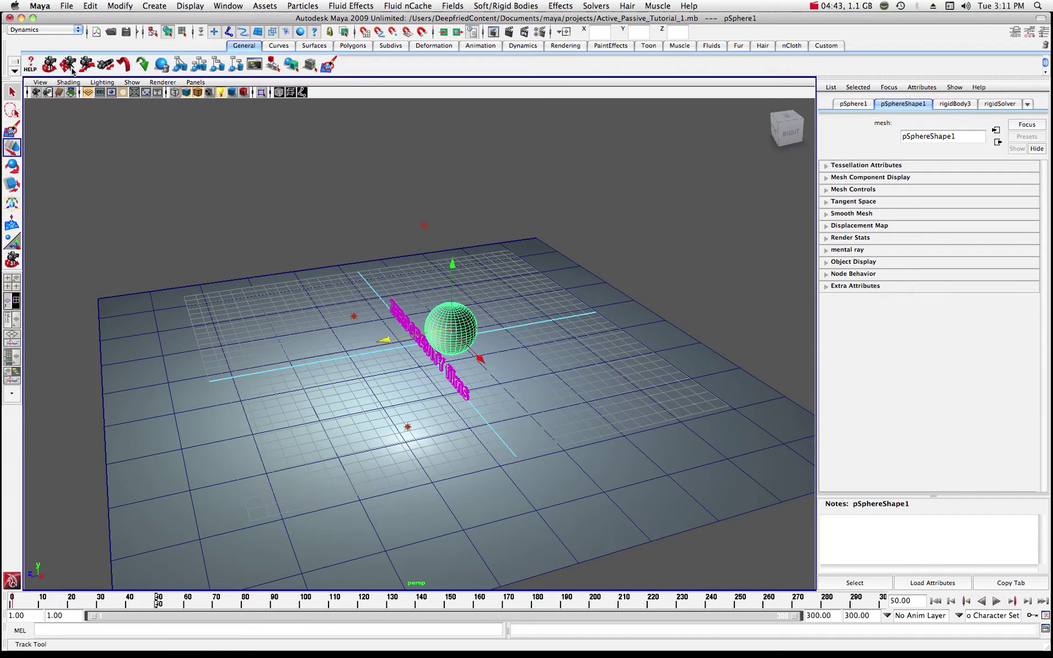
{"action": "left_click", "coordinate": [50, 65]}
{"action": "left_click_drag", "start_coordinate": [270, 254], "coordinate": [235, 228]}
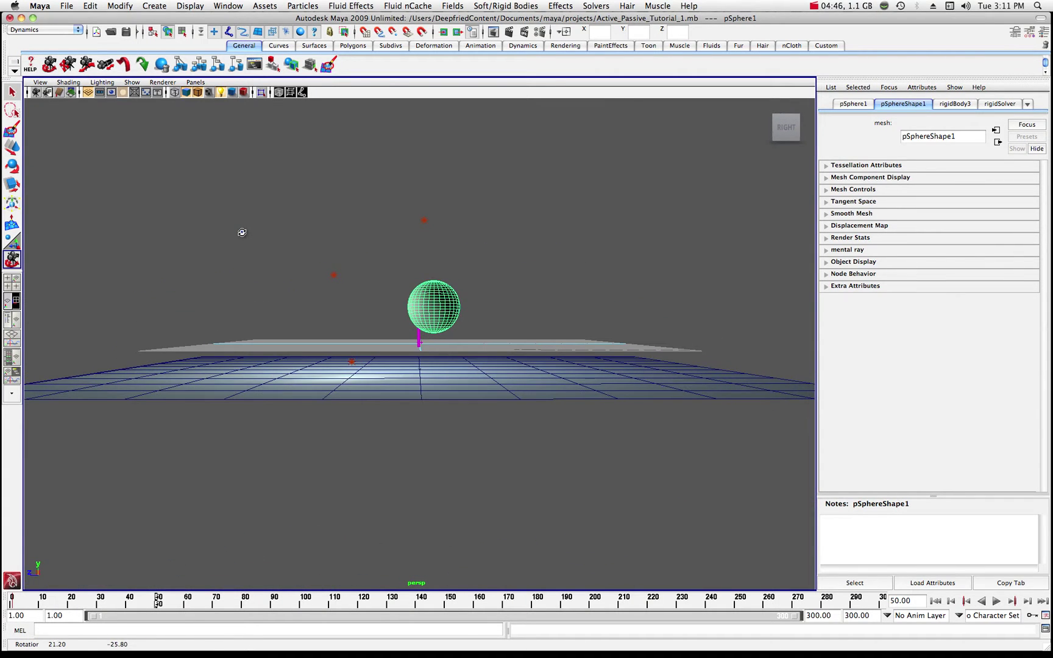
{"action": "left_click", "coordinate": [12, 146]}
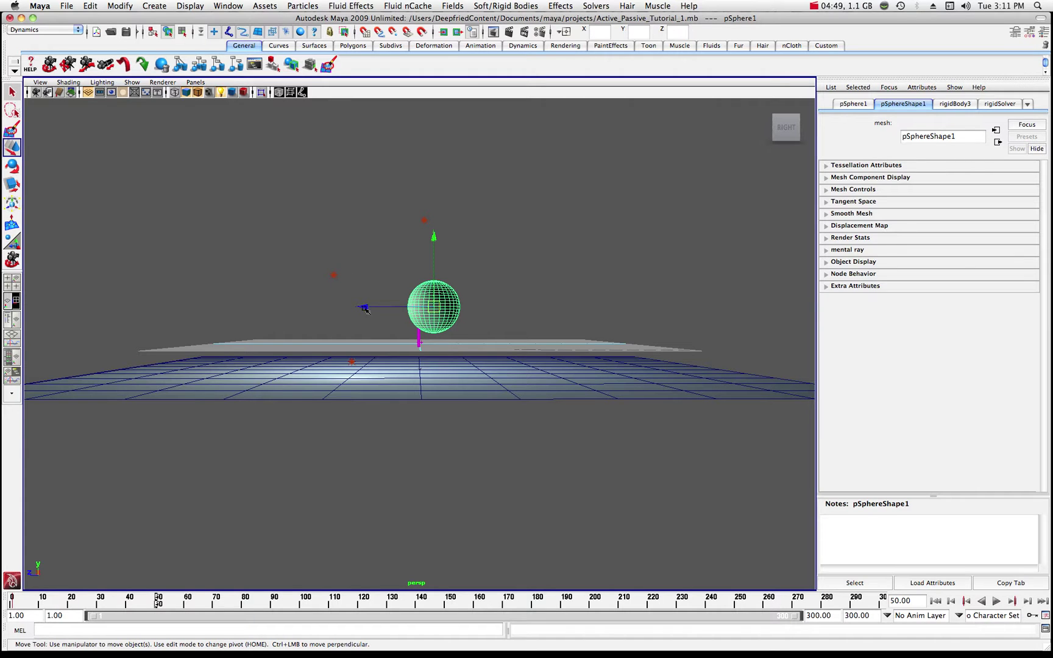
{"action": "left_click_drag", "start_coordinate": [363, 307], "coordinate": [374, 308]}
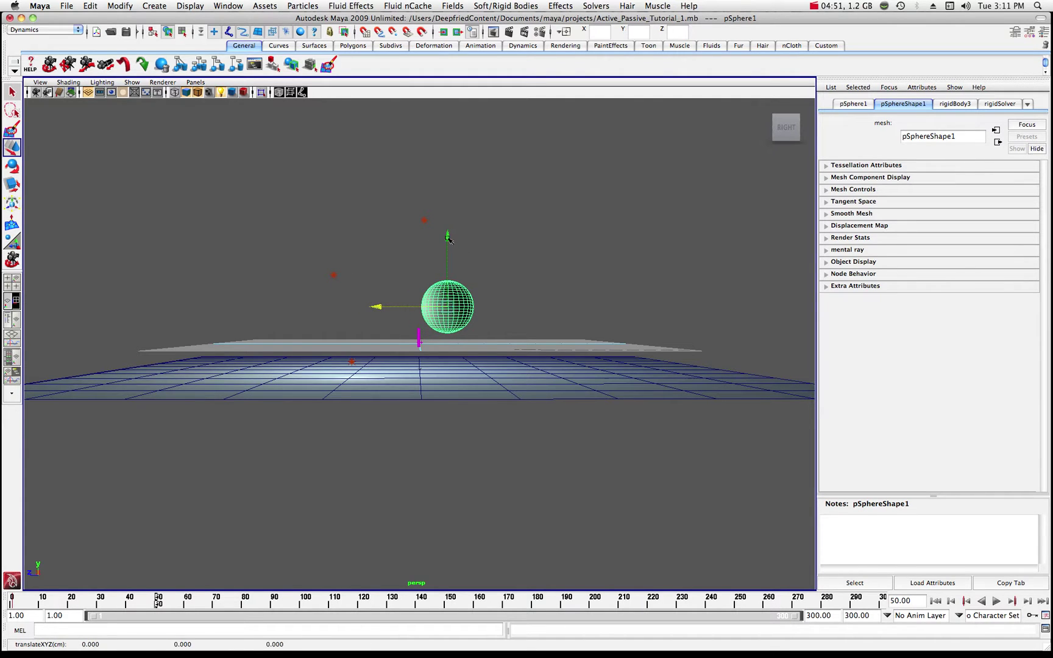
{"action": "left_click_drag", "start_coordinate": [446, 238], "coordinate": [446, 259]}
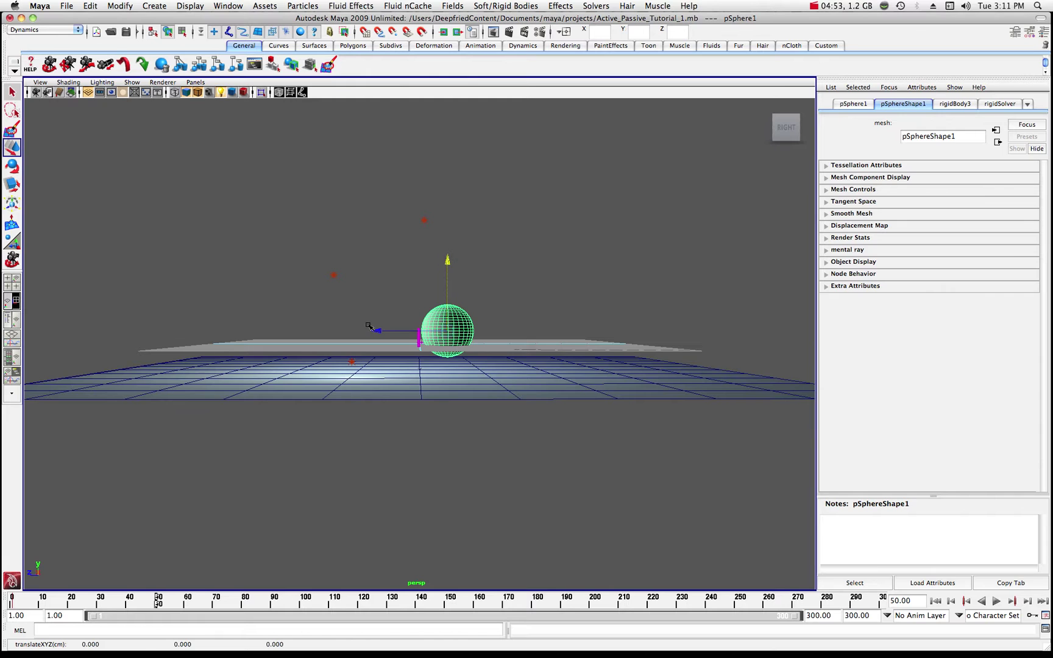
{"action": "right_click_drag", "start_coordinate": [369, 329], "coordinate": [431, 305], "text": "alt"}
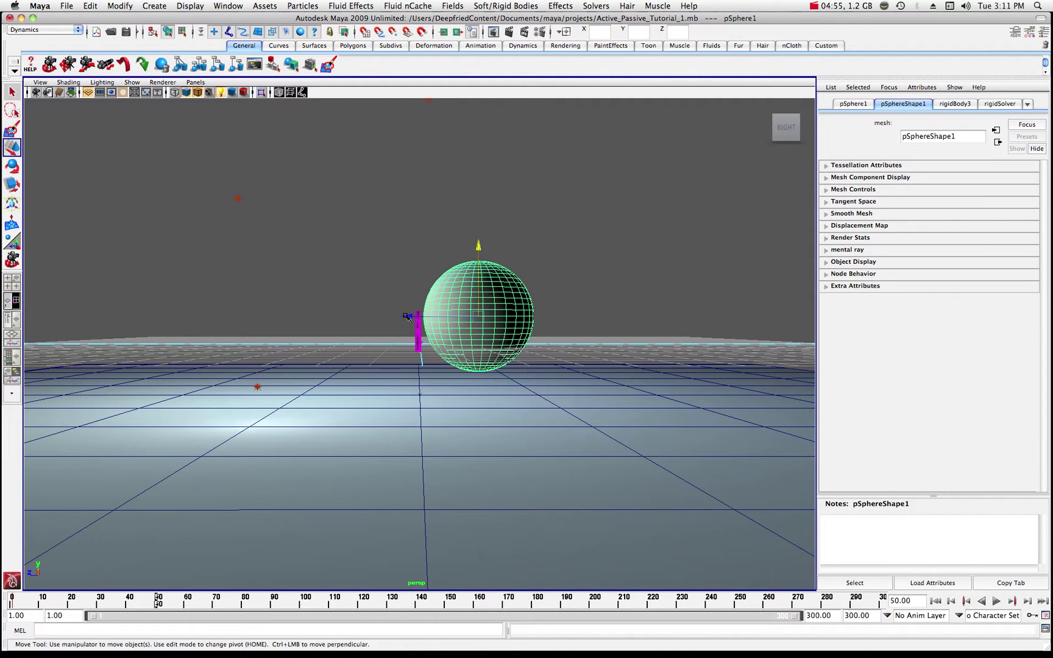
{"action": "scroll", "coordinate": [407, 316], "scroll_direction": "up", "scroll_amount": 5}
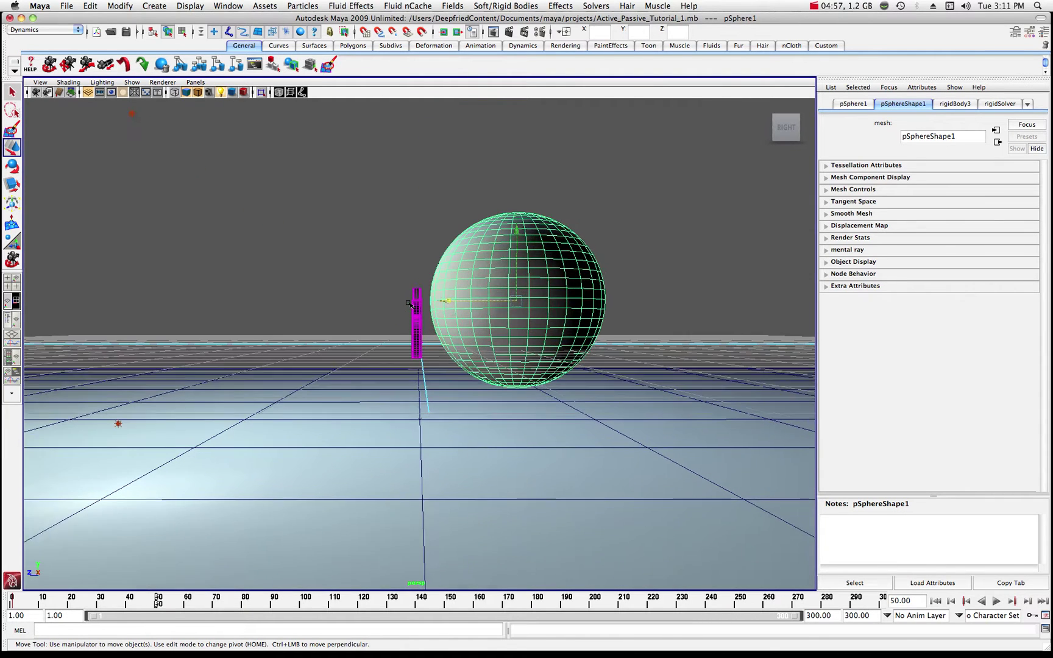
{"action": "scroll", "coordinate": [410, 302], "scroll_direction": "up", "scroll_amount": 1}
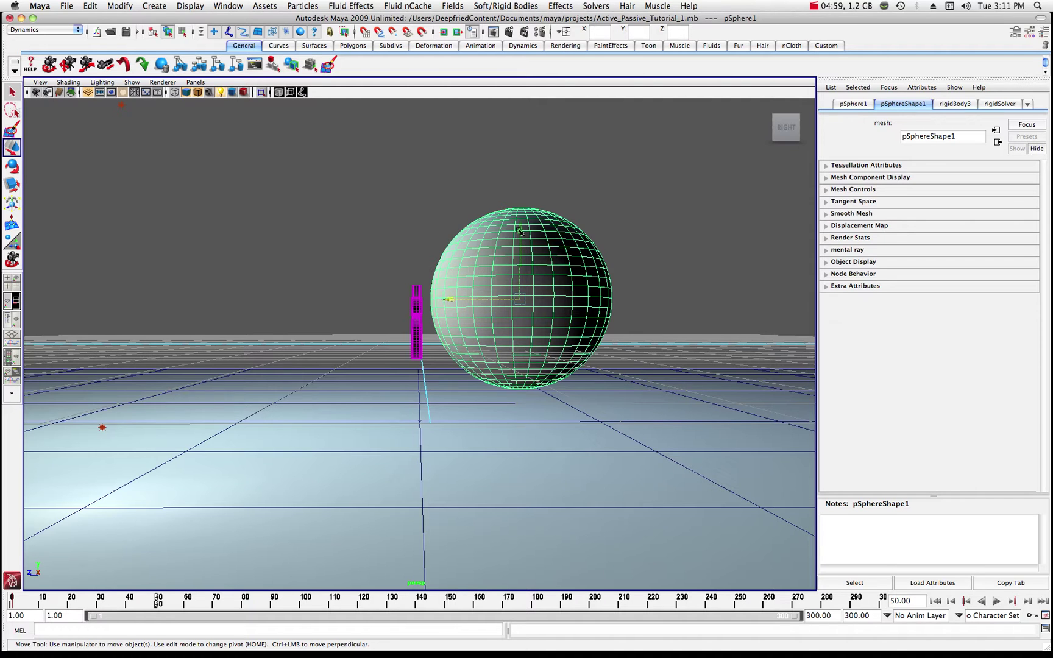
{"action": "left_click_drag", "start_coordinate": [520, 231], "coordinate": [477, 278]}
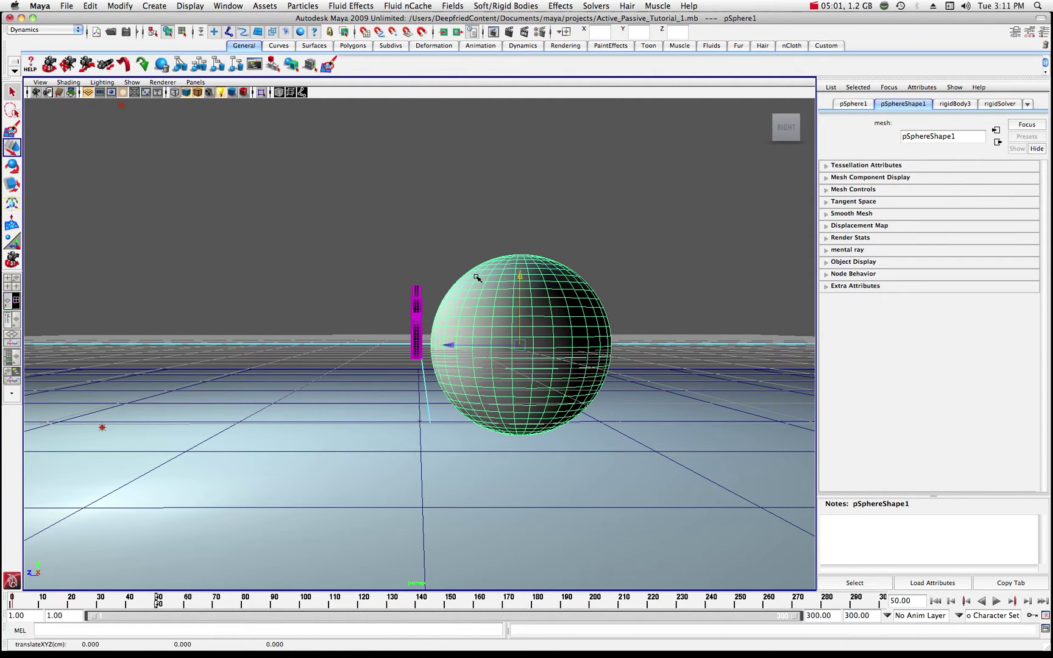
{"action": "scroll", "coordinate": [477, 278], "scroll_direction": "down", "scroll_amount": 3}
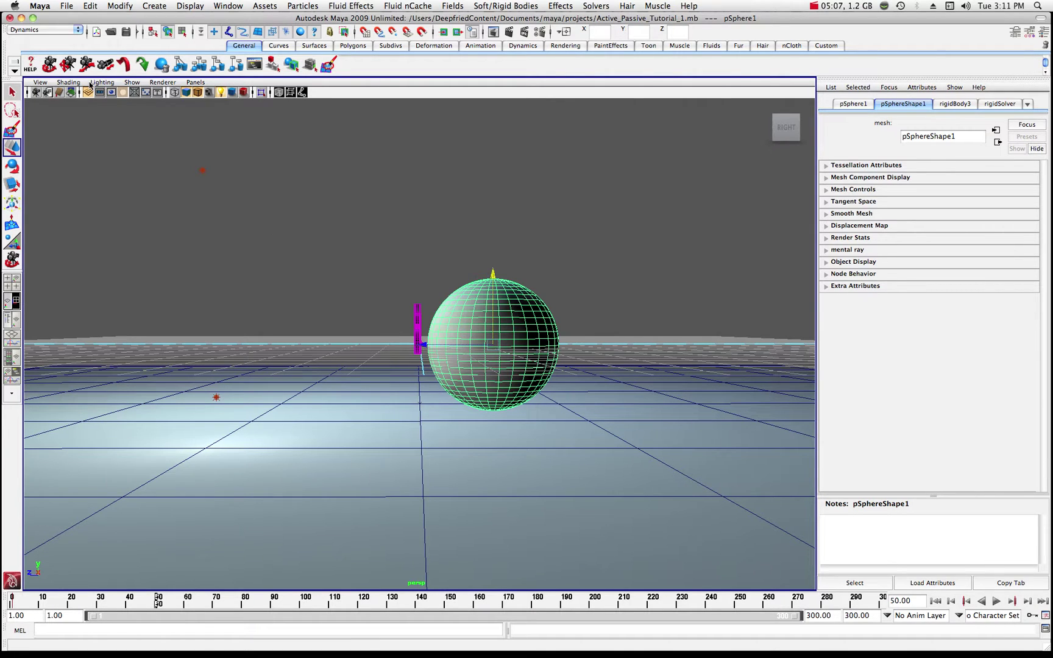
Step: Fine-tune the sphere's height so it sits just beside the text
{"action": "left_click", "coordinate": [50, 64]}
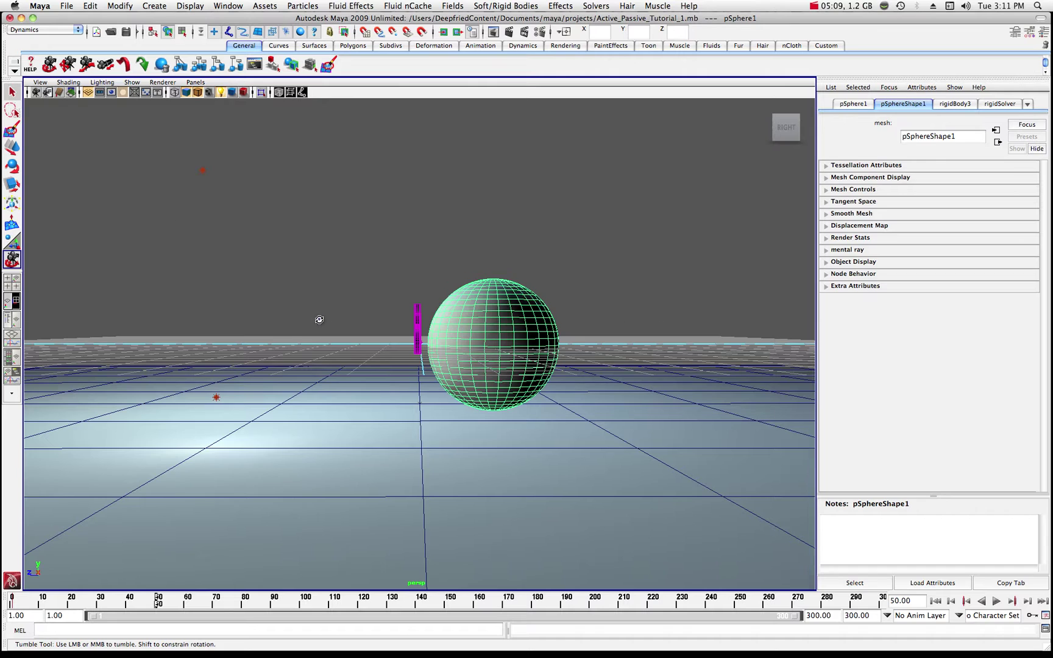
{"action": "left_click_drag", "start_coordinate": [318, 320], "coordinate": [319, 320]}
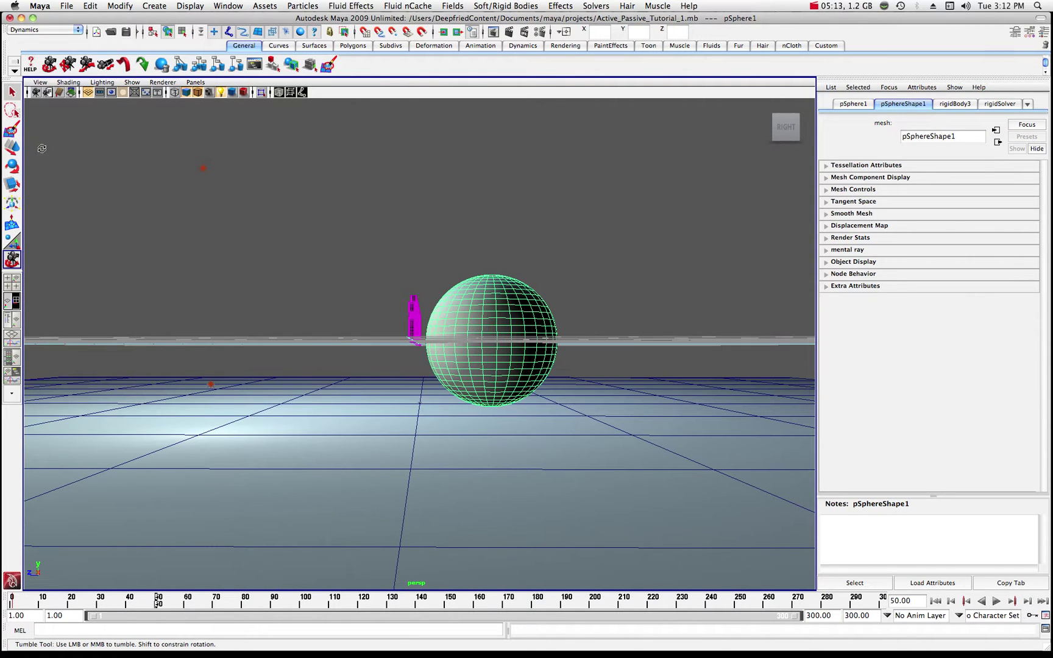
{"action": "left_click", "coordinate": [12, 146]}
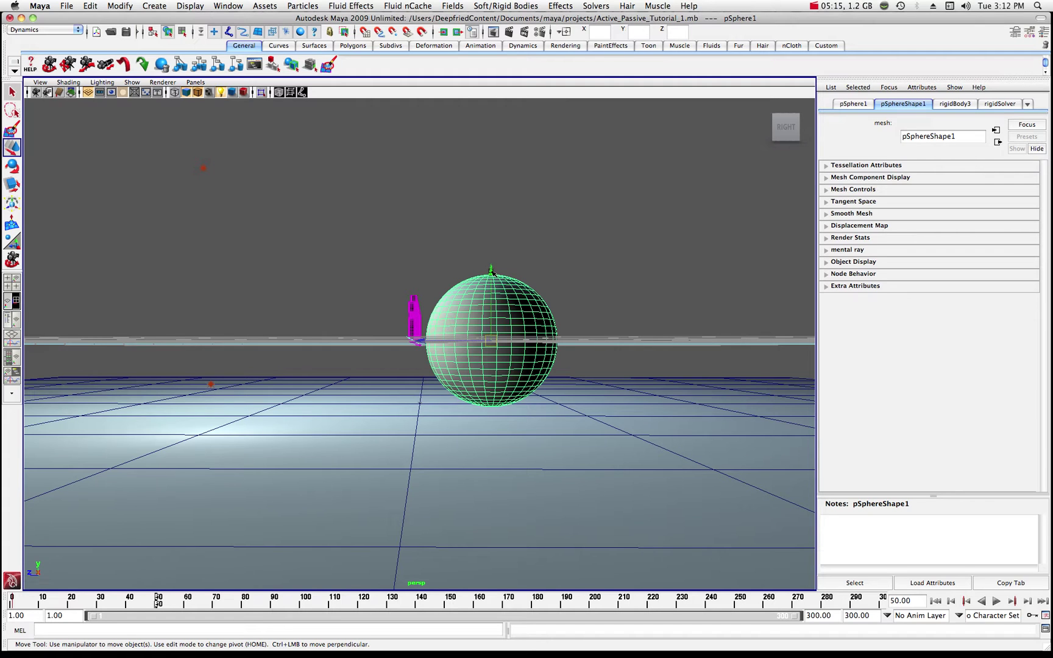
{"action": "left_click_drag", "start_coordinate": [493, 272], "coordinate": [492, 298]}
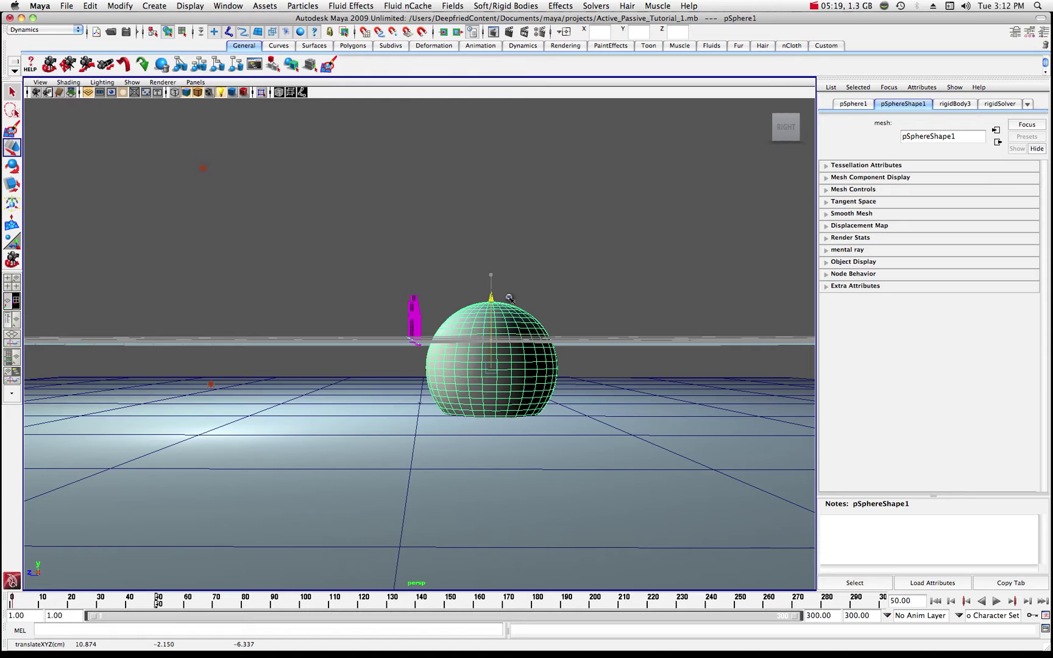
{"action": "middle_click_drag", "start_coordinate": [509, 297], "coordinate": [515, 277]}
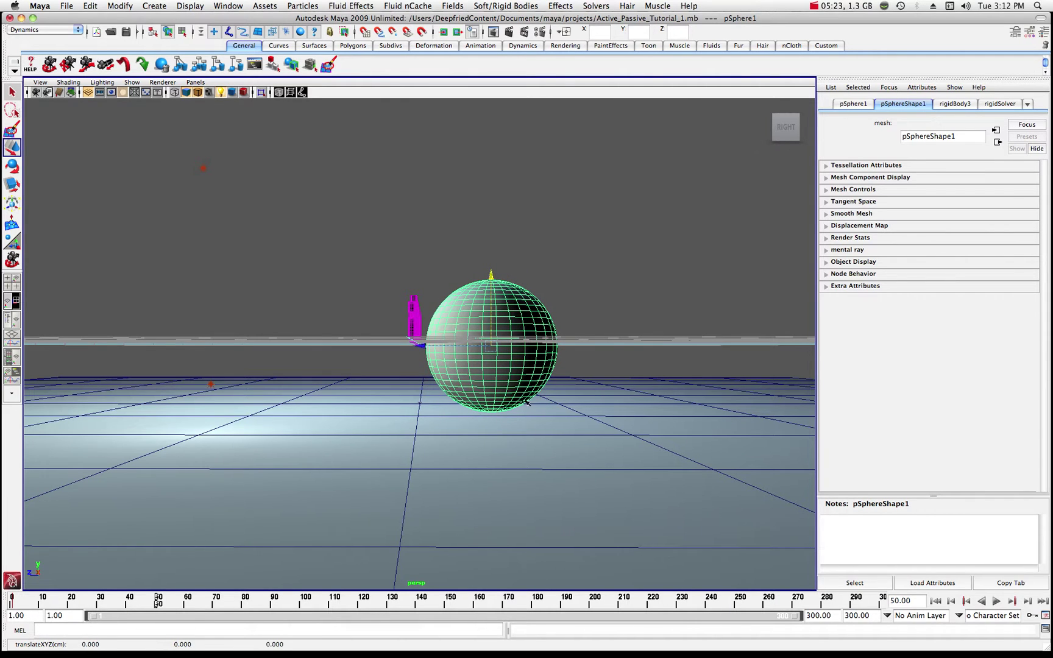
{"action": "scroll", "coordinate": [413, 307], "scroll_direction": "up", "scroll_amount": 3}
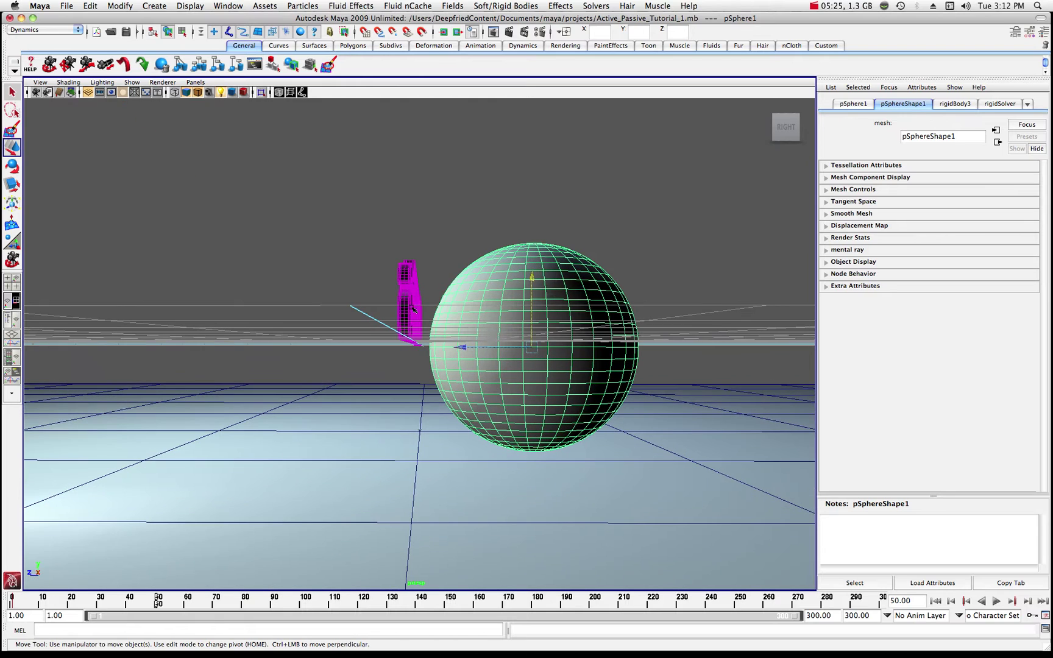
{"action": "left_click_drag", "start_coordinate": [461, 348], "coordinate": [464, 348]}
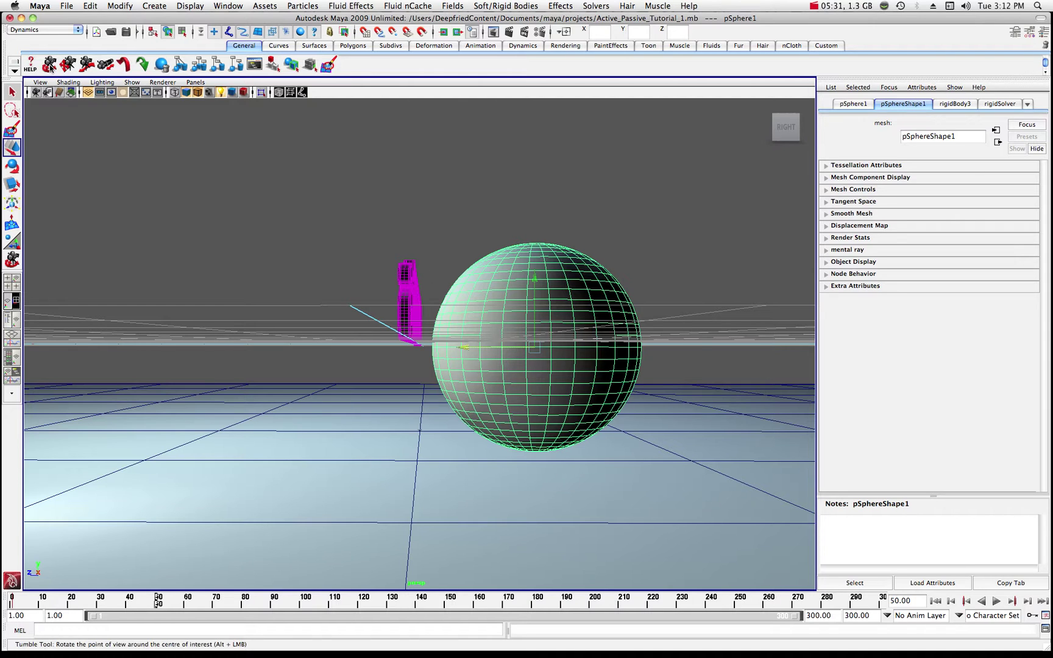
{"action": "left_click_drag", "start_coordinate": [259, 199], "coordinate": [258, 203], "text": "alt"}
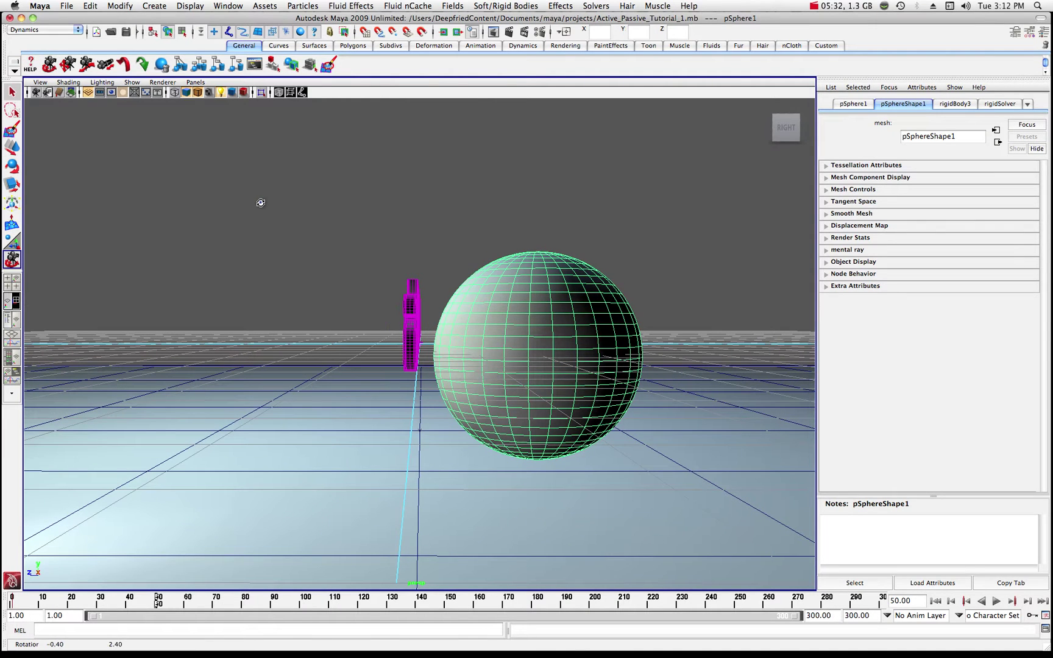
{"action": "left_click", "coordinate": [12, 147]}
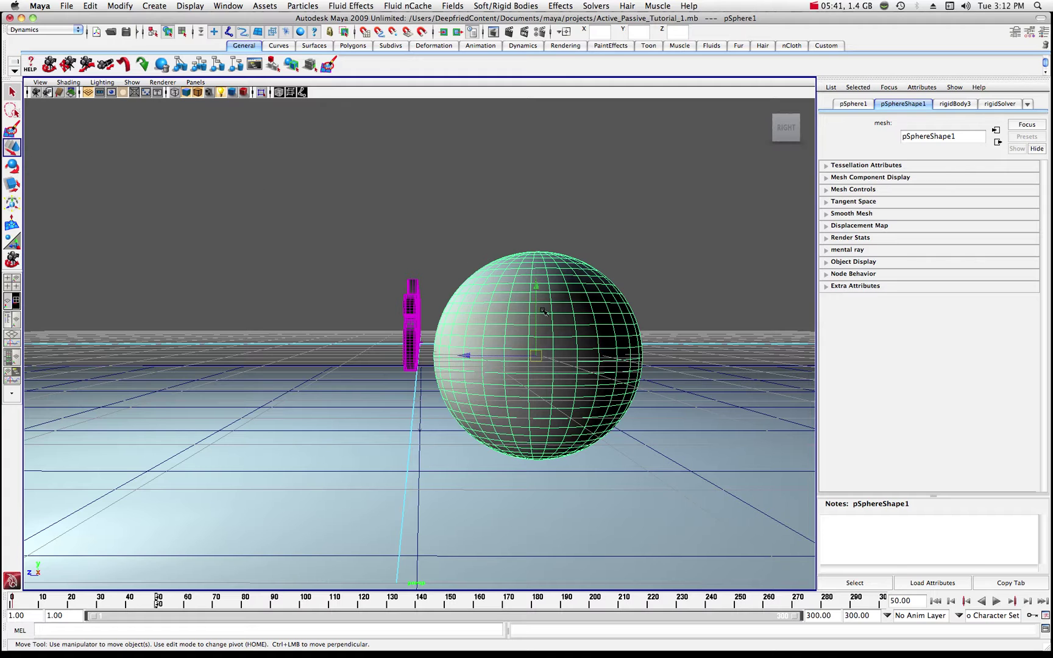
{"action": "left_click_drag", "start_coordinate": [537, 288], "coordinate": [536, 291]}
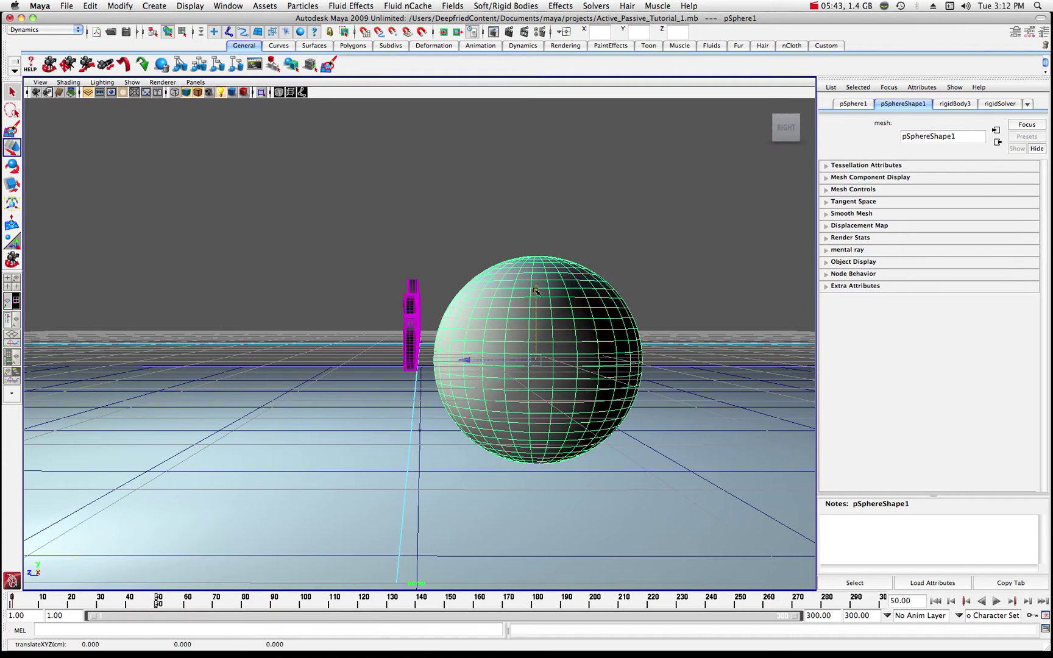
{"action": "scroll", "coordinate": [537, 291], "scroll_direction": "down", "scroll_amount": 2}
{"action": "scroll", "coordinate": [523, 296], "scroll_direction": "down", "scroll_amount": 3}
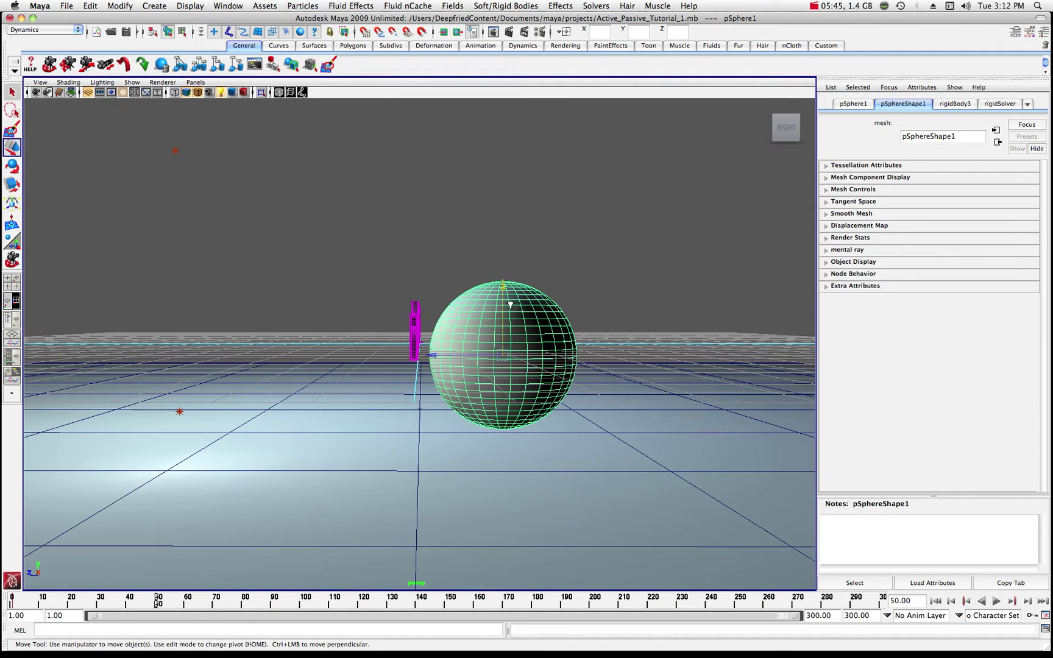
{"action": "left_click_drag", "start_coordinate": [492, 284], "coordinate": [492, 281]}
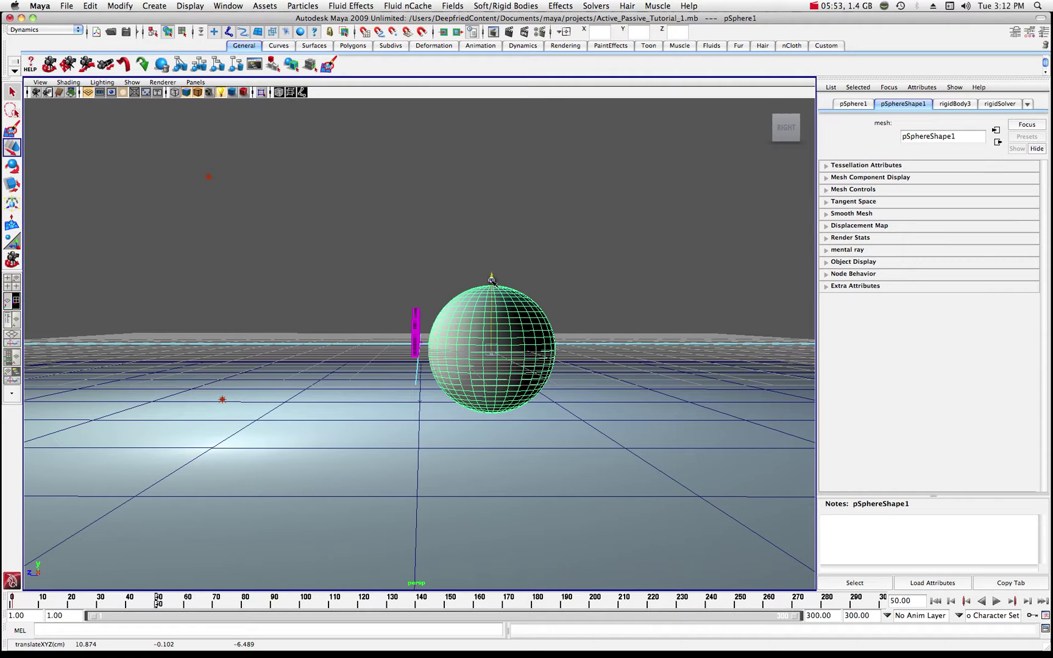
{"action": "scroll", "coordinate": [475, 291], "scroll_direction": "up", "scroll_amount": 1}
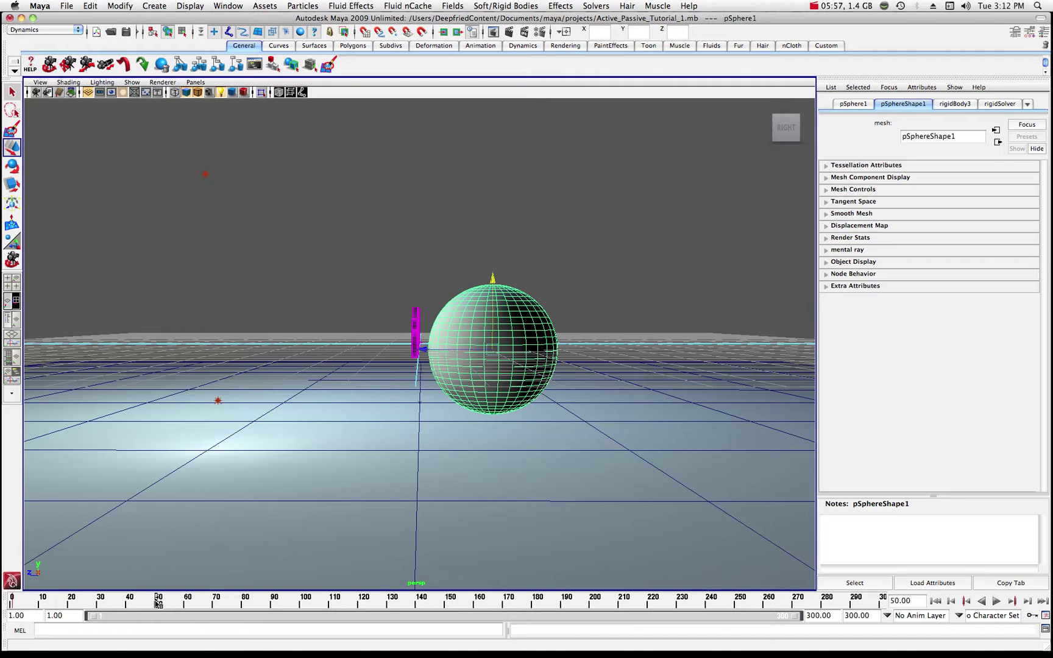
Step: Set active rigid-body keys on the sphere and the text at frame 50, then start playback
{"action": "left_click", "coordinate": [488, 8]}
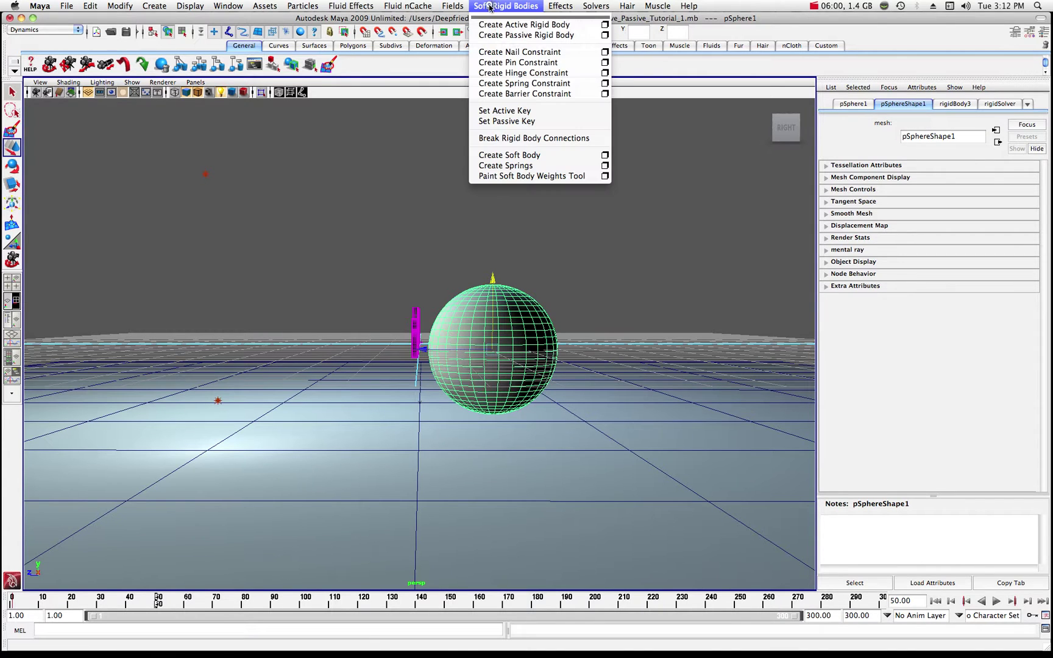
{"action": "left_click", "coordinate": [508, 111]}
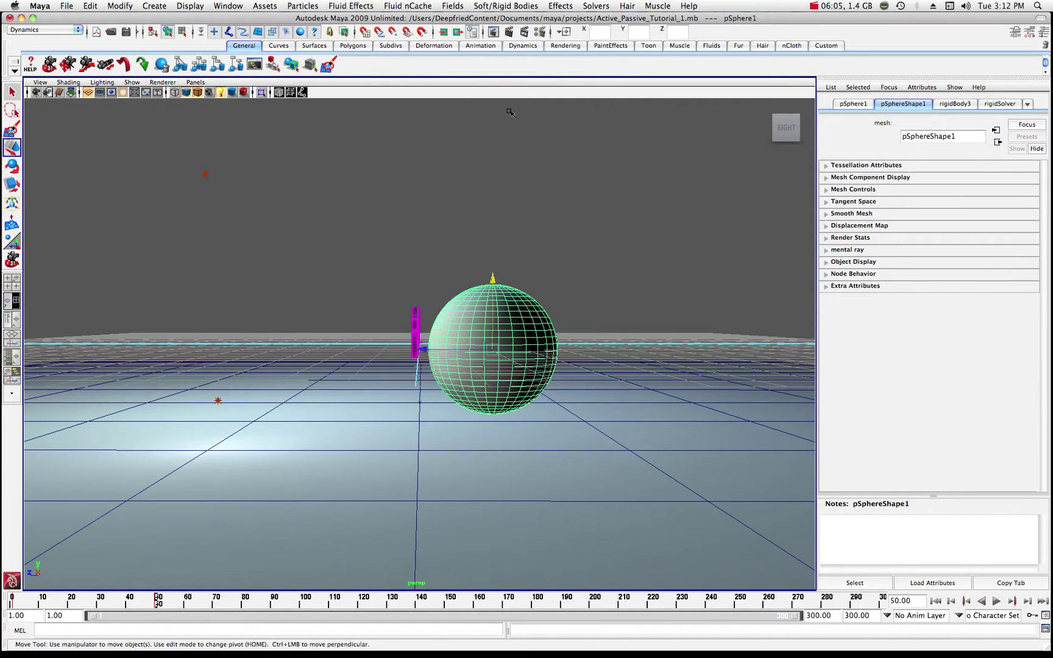
{"action": "left_click", "coordinate": [417, 319]}
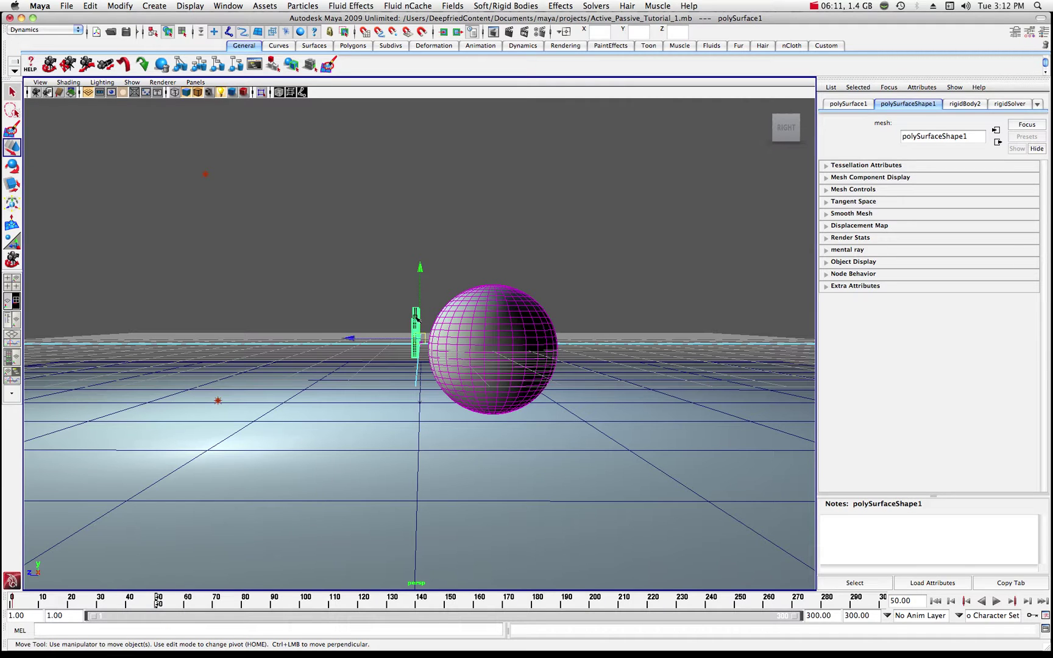
{"action": "left_click", "coordinate": [513, 7]}
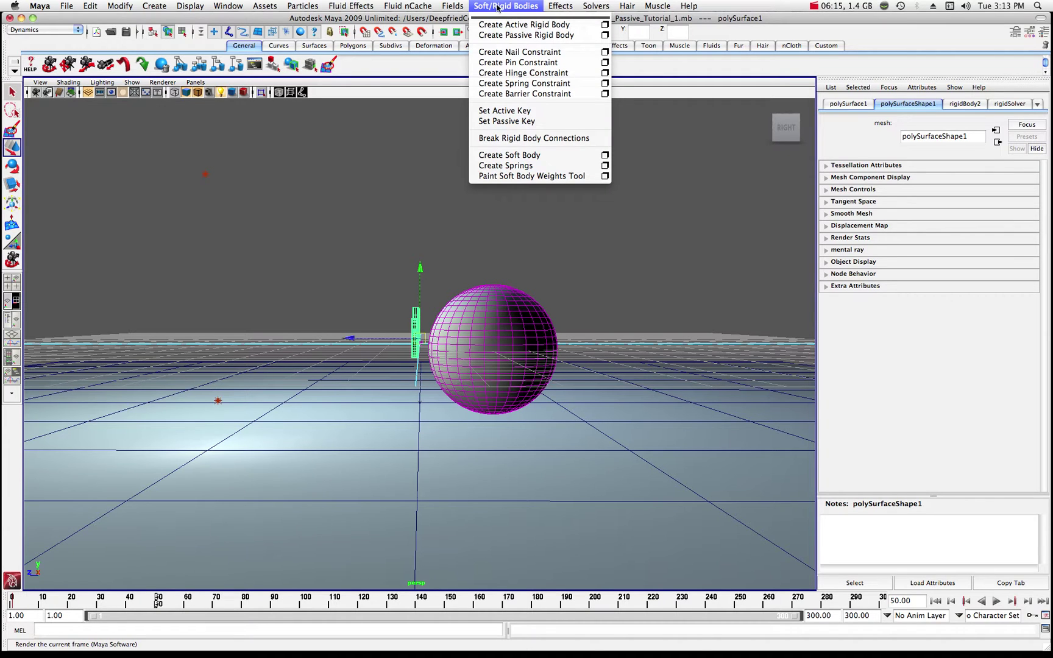
{"action": "left_click", "coordinate": [500, 112]}
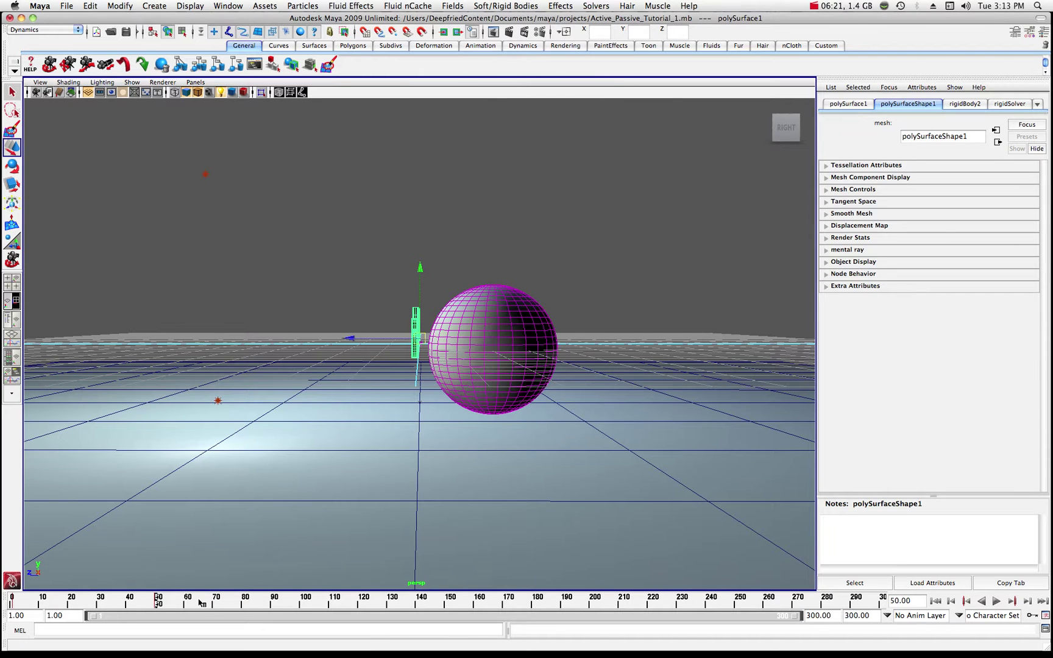
{"action": "key", "text": "alt+v"}
Step: Switch to the front view, play the simulation once, then rewind to frame 1
{"action": "left_click", "coordinate": [8, 601]}
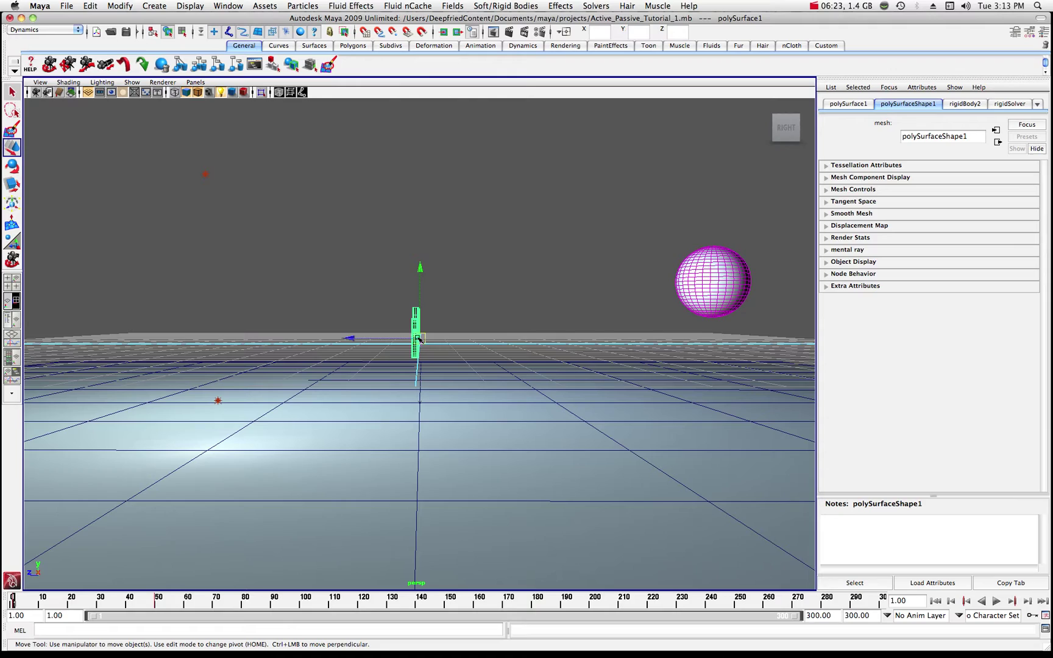
{"action": "left_click", "coordinate": [766, 106]}
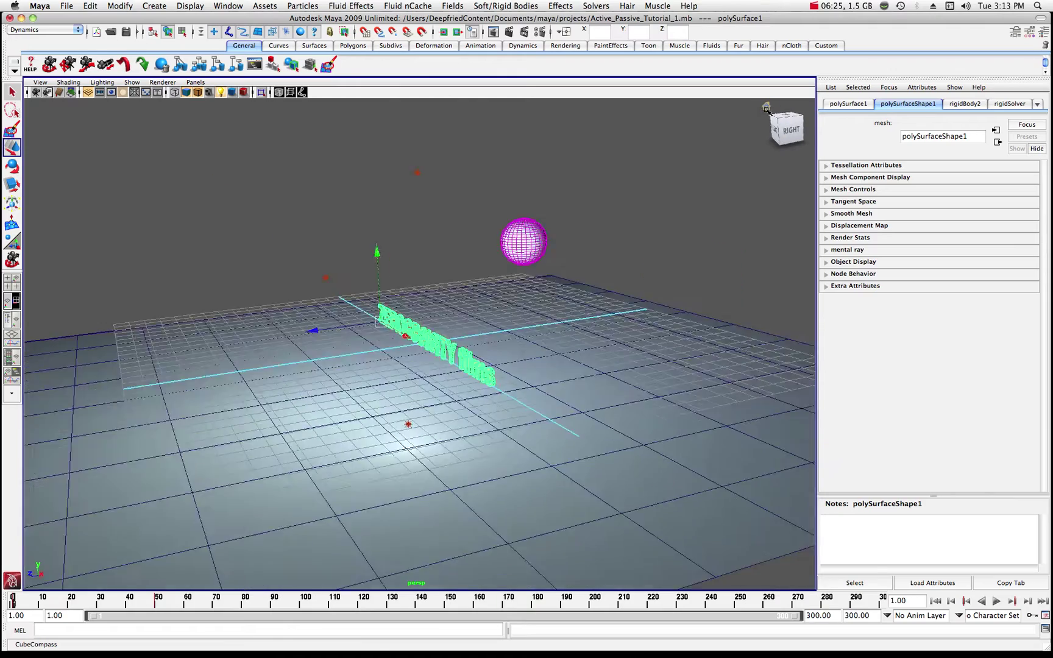
{"action": "left_click", "coordinate": [778, 134]}
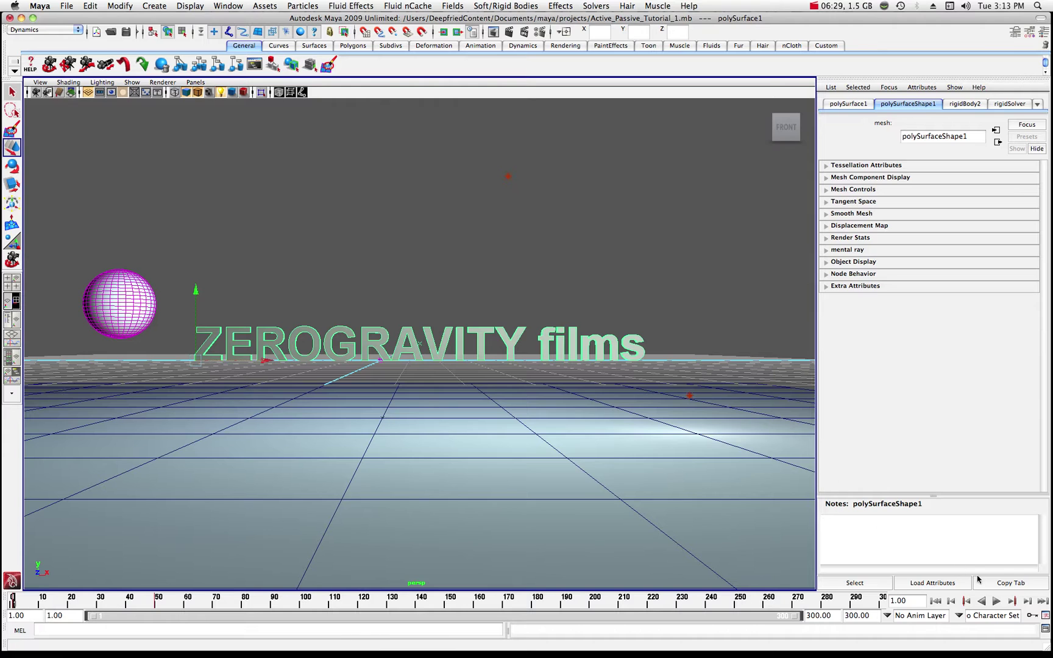
{"action": "left_click", "coordinate": [996, 601]}
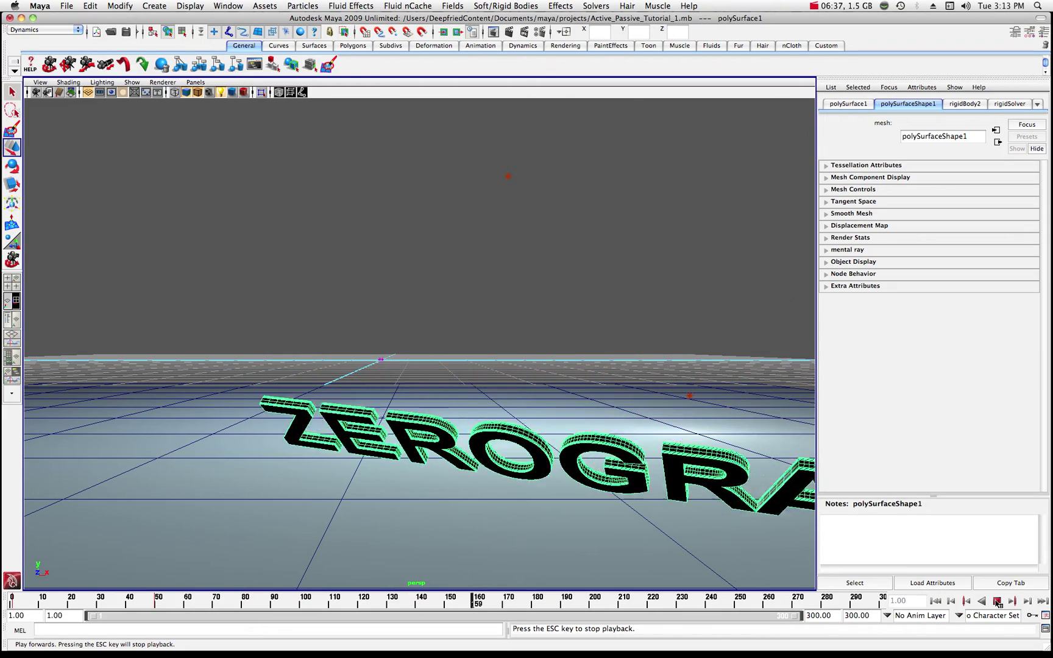
{"action": "left_click", "coordinate": [996, 602]}
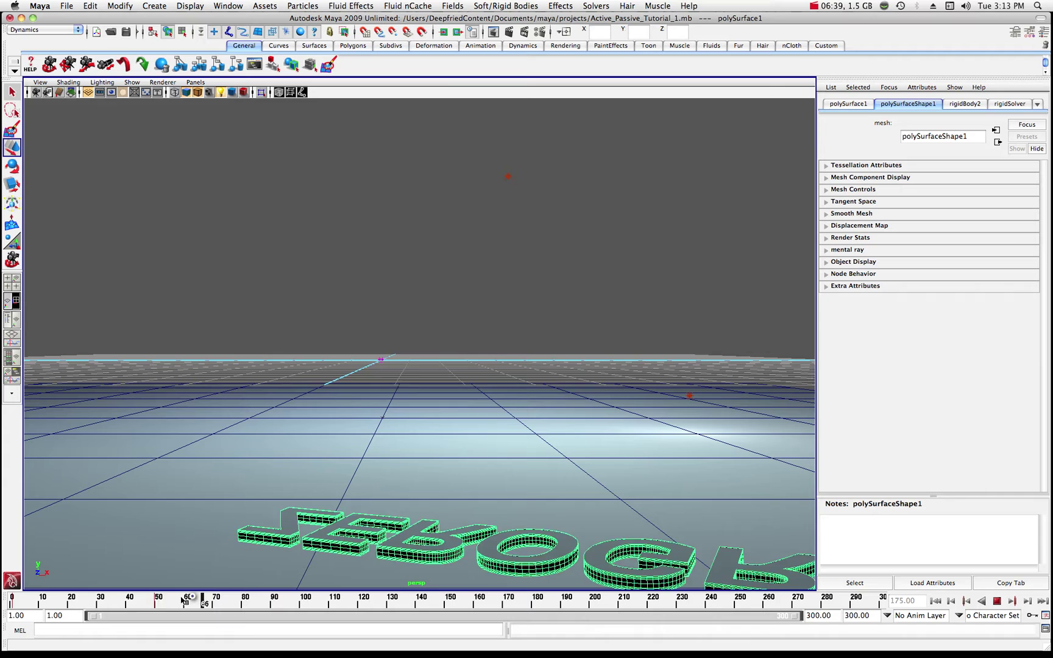
{"action": "left_click_drag", "start_coordinate": [183, 600], "coordinate": [9, 602]}
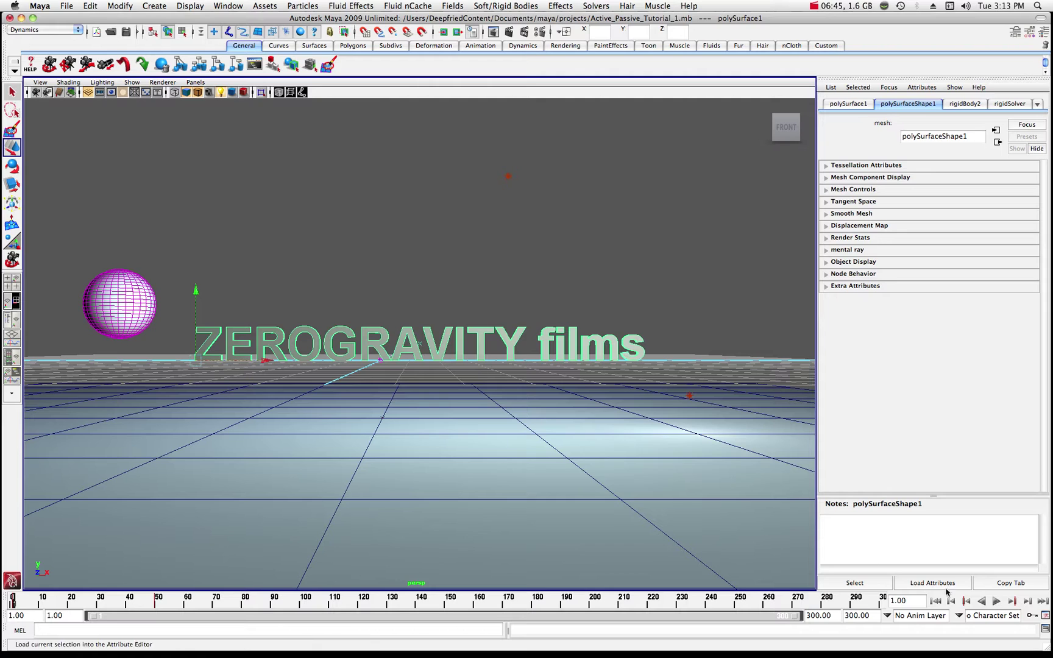
Step: Replay the simulation with a pause at frame 54, then stop and rewind to frame 1
{"action": "left_click", "coordinate": [996, 602]}
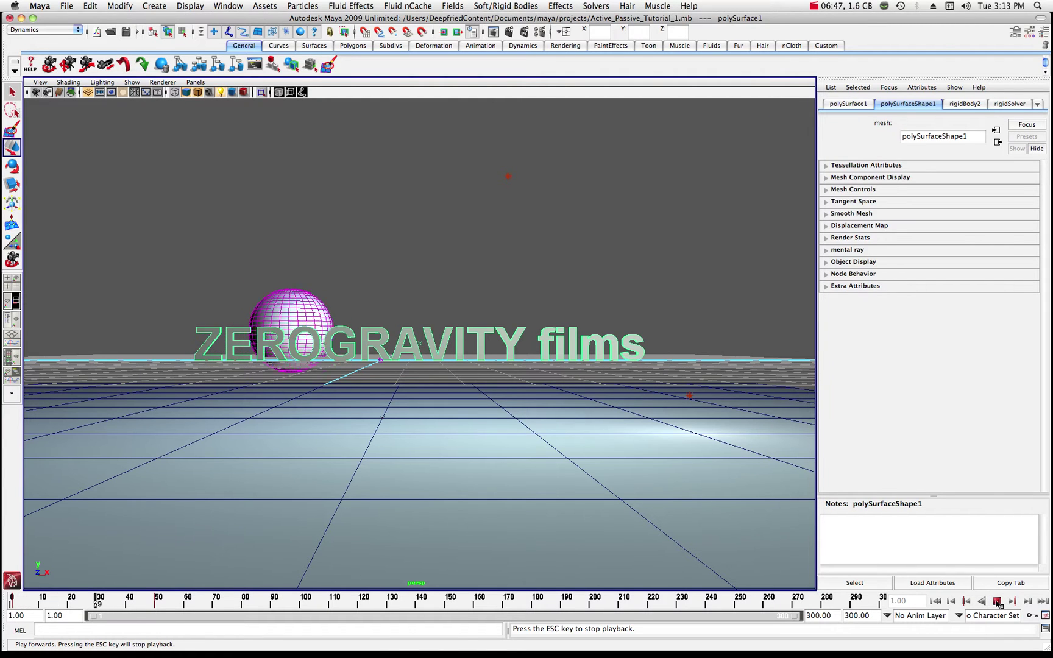
{"action": "left_click", "coordinate": [996, 601]}
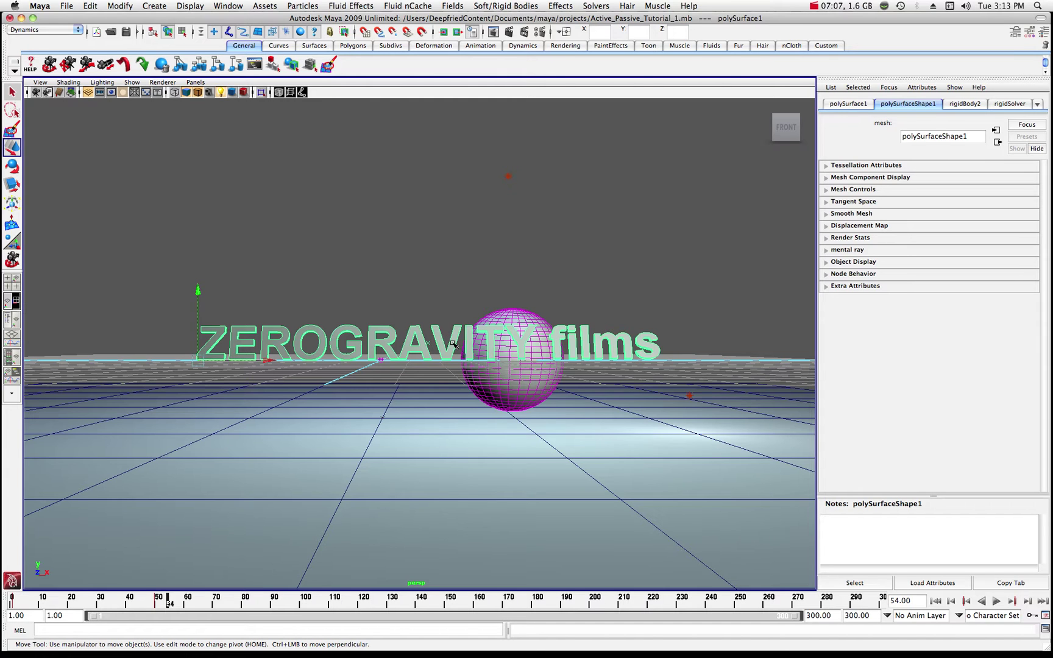
{"action": "left_click", "coordinate": [995, 601]}
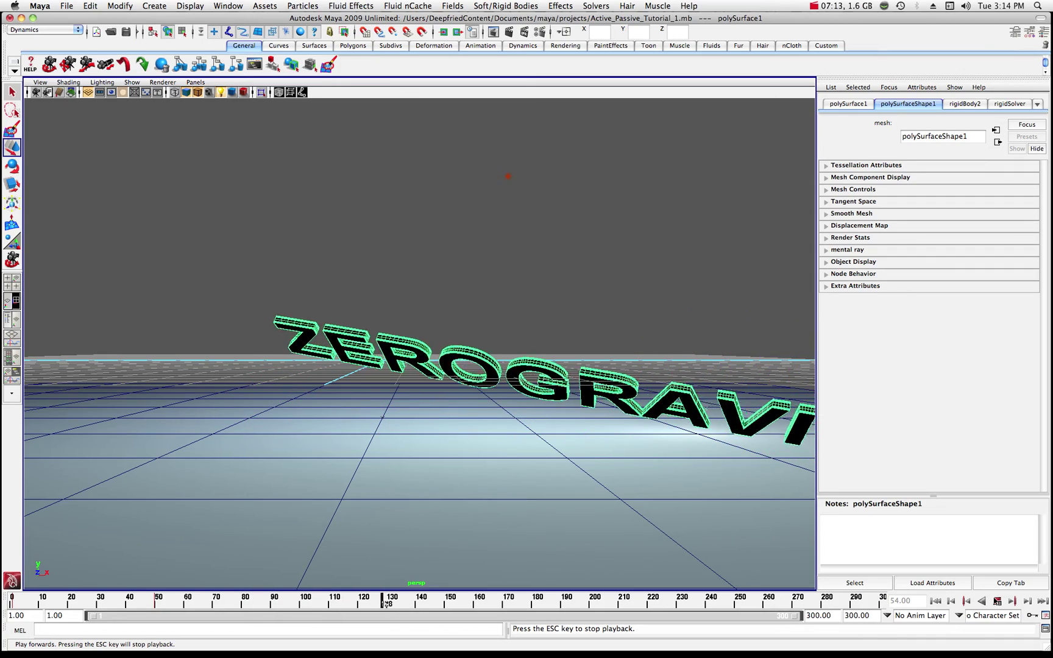
{"action": "key", "text": "Escape"}
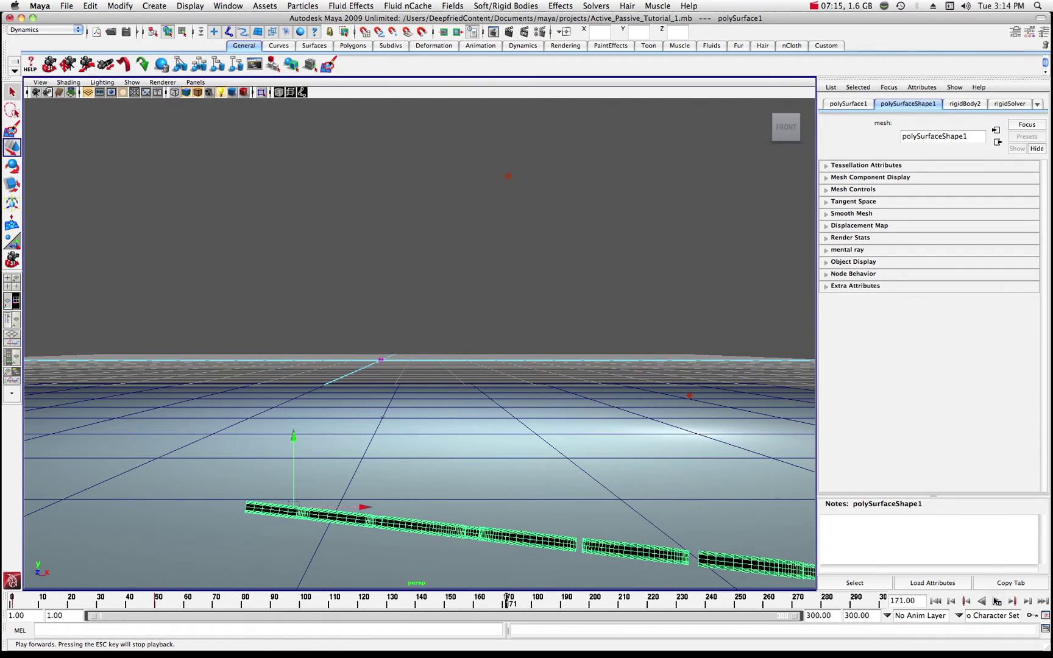
{"action": "left_click_drag", "start_coordinate": [525, 600], "coordinate": [19, 588]}
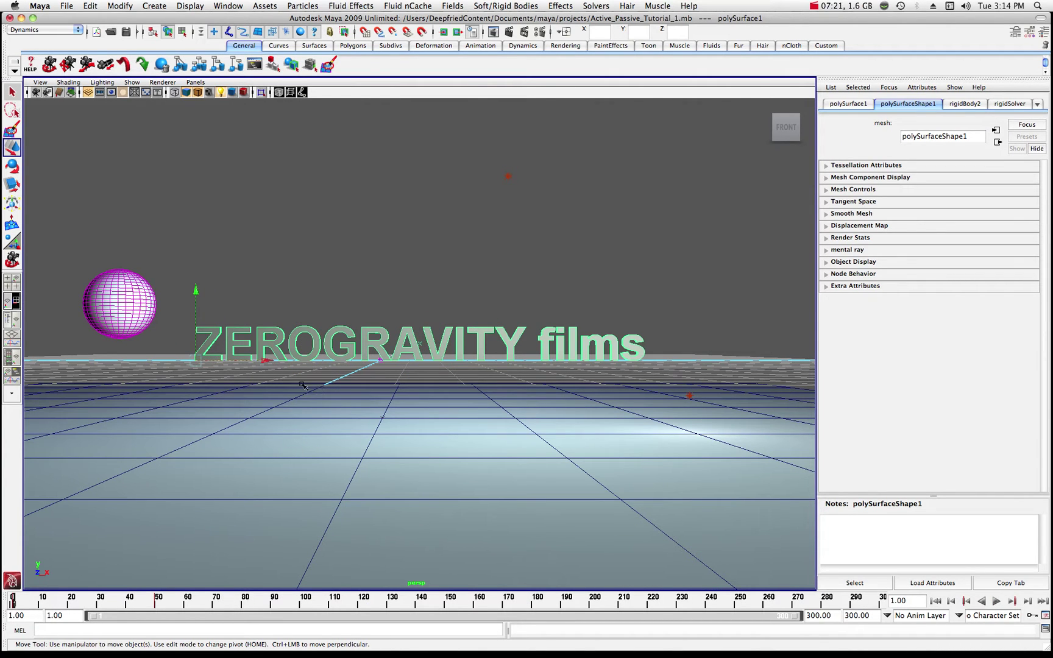
Step: Select the ground plane and show its rigidBody1 attributes in the Attribute Editor
{"action": "left_click", "coordinate": [420, 455]}
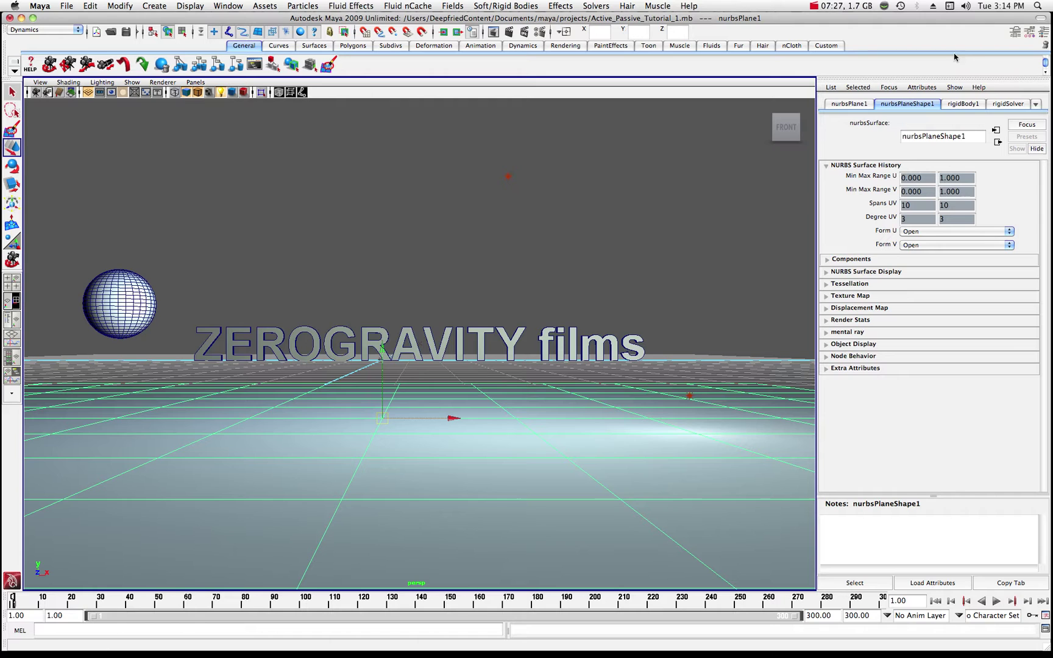
{"action": "left_click", "coordinate": [1015, 31]}
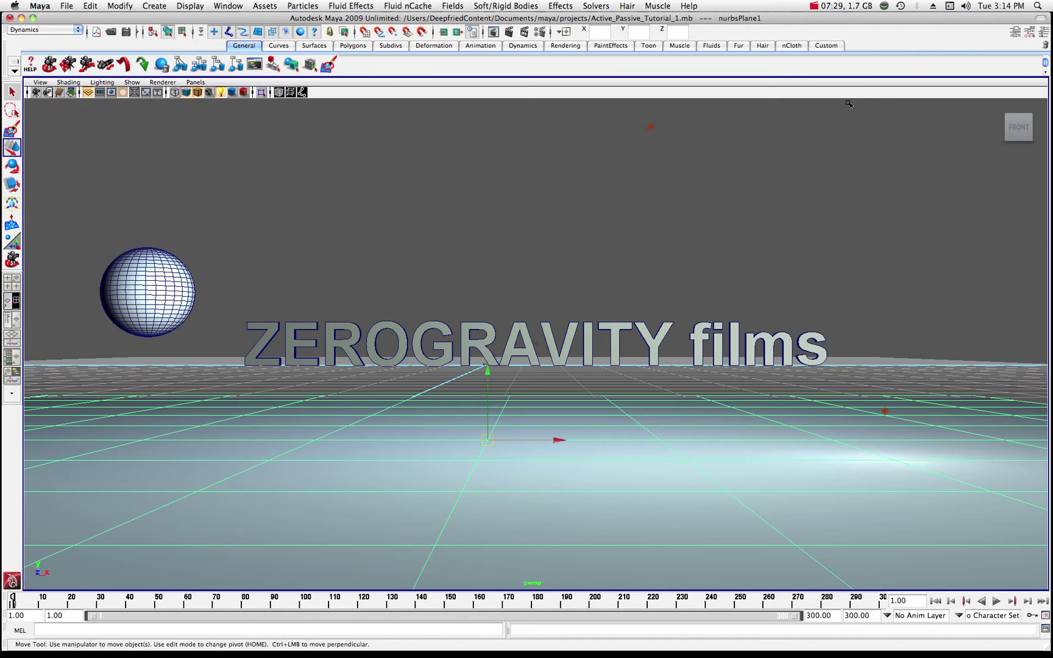
{"action": "left_click", "coordinate": [1015, 31]}
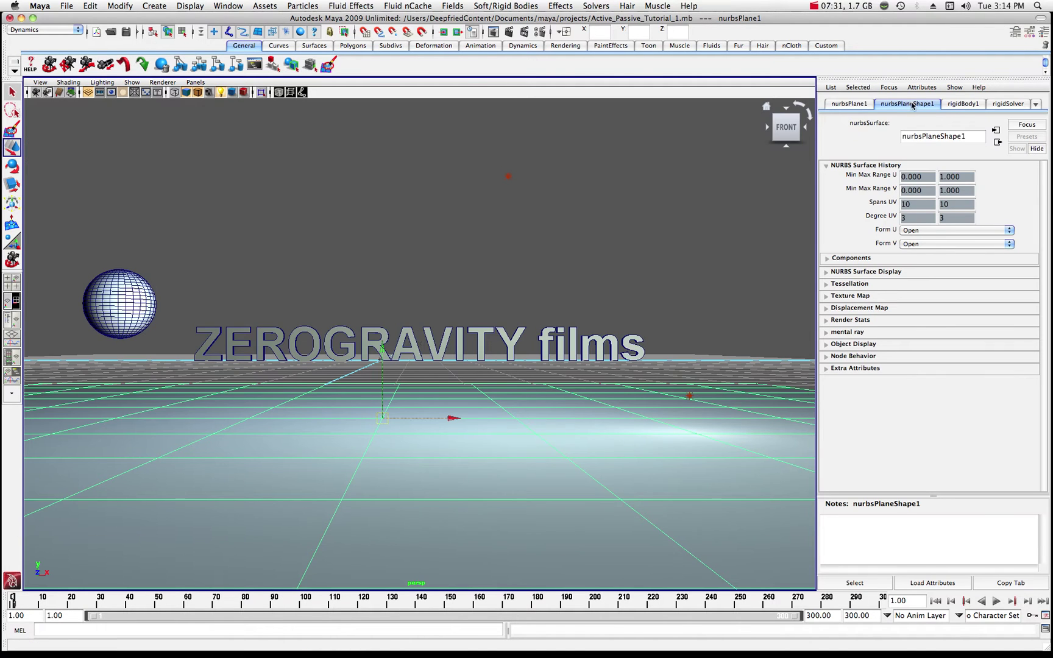
{"action": "left_click", "coordinate": [849, 104]}
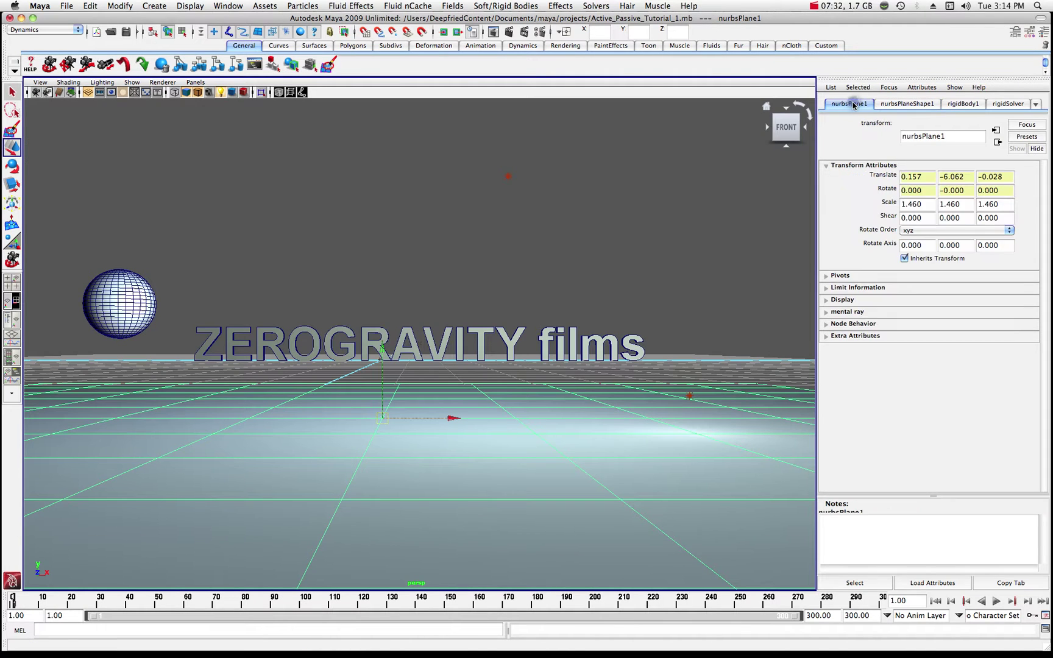
{"action": "left_click", "coordinate": [912, 105]}
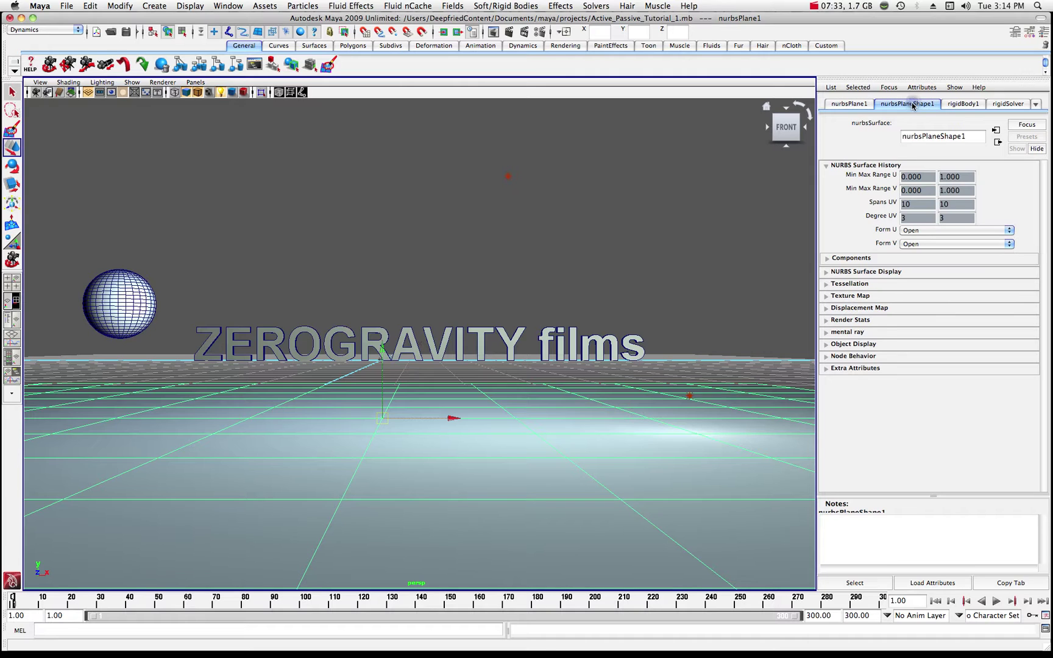
{"action": "left_click", "coordinate": [961, 105]}
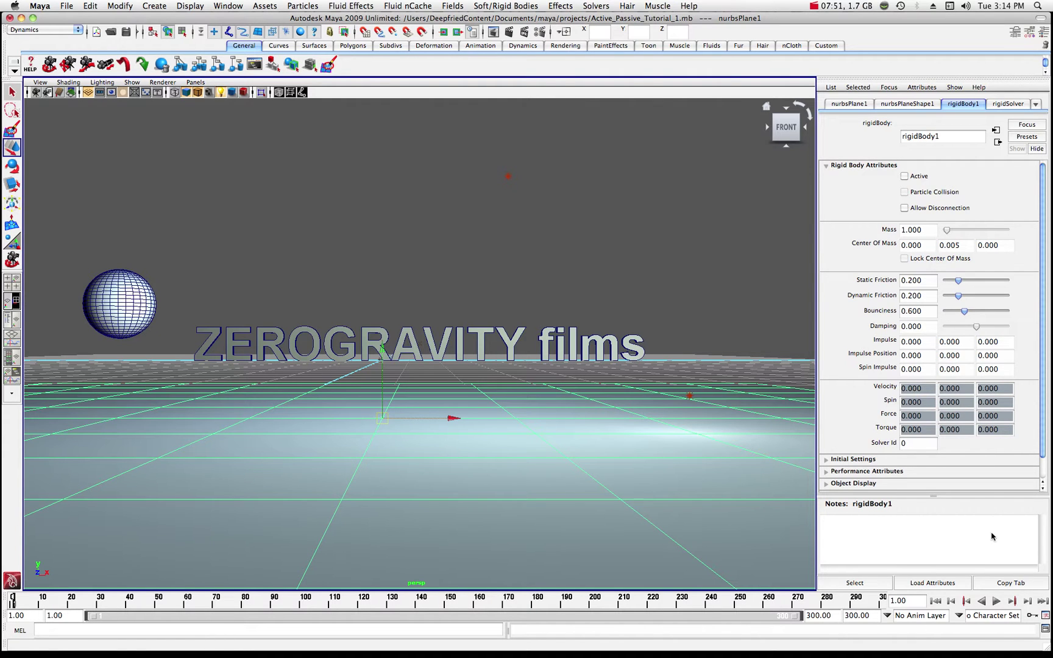
Step: Play the simulation to watch the collision, then stop and rewind to frame 1
{"action": "left_click", "coordinate": [996, 601]}
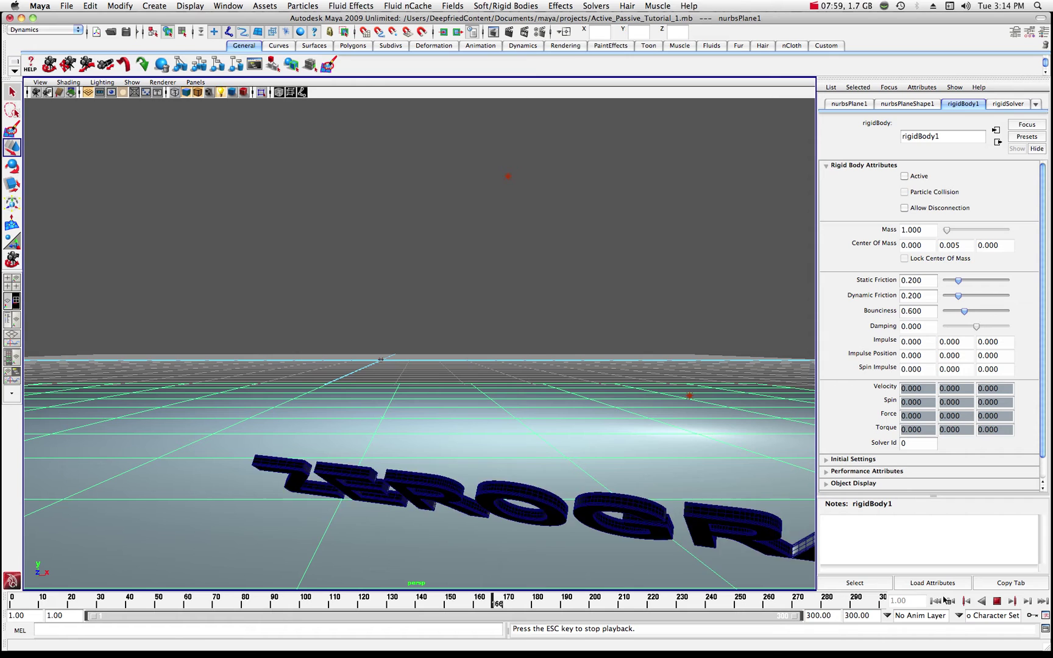
{"action": "key", "text": "Escape"}
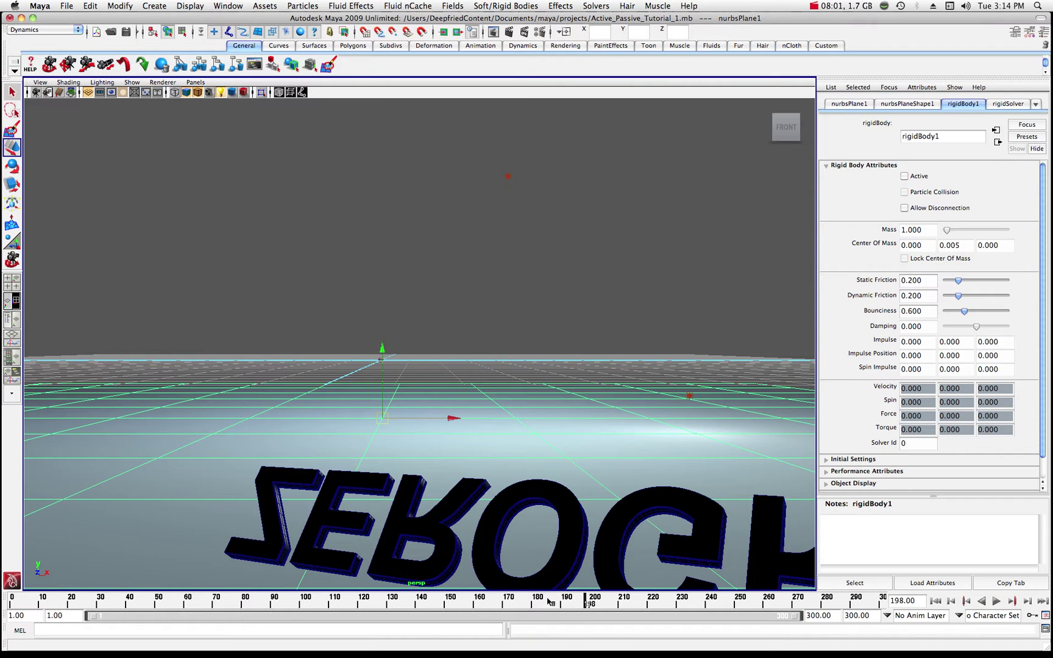
{"action": "left_click_drag", "start_coordinate": [548, 602], "coordinate": [14, 602]}
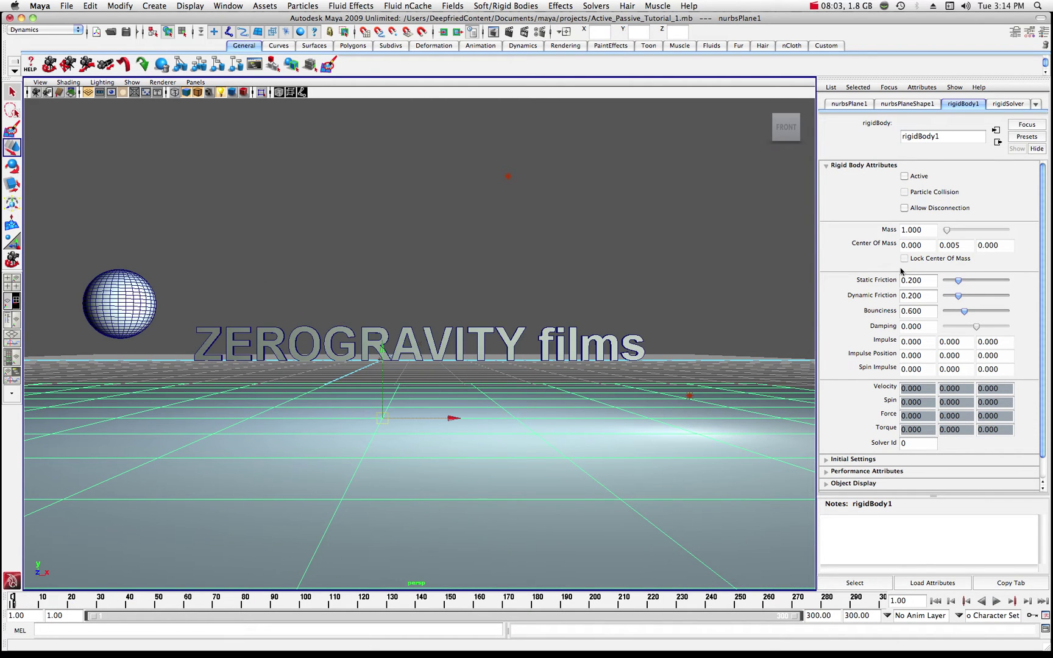
Step: Raise the plane's Bounciness to 2.000, replay the simulation, and rewind to frame 1
{"action": "left_click_drag", "start_coordinate": [965, 312], "coordinate": [1009, 315]}
{"action": "left_click", "coordinate": [997, 602]}
{"action": "left_click", "coordinate": [15, 603]}
{"action": "left_click", "coordinate": [997, 602]}
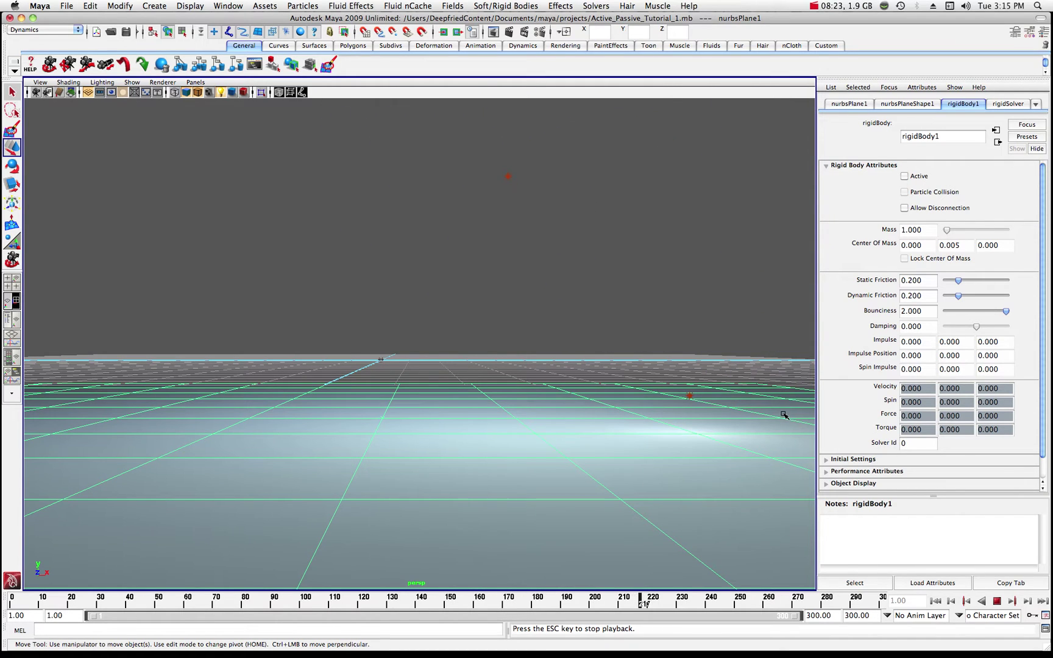
{"action": "left_click", "coordinate": [1003, 602]}
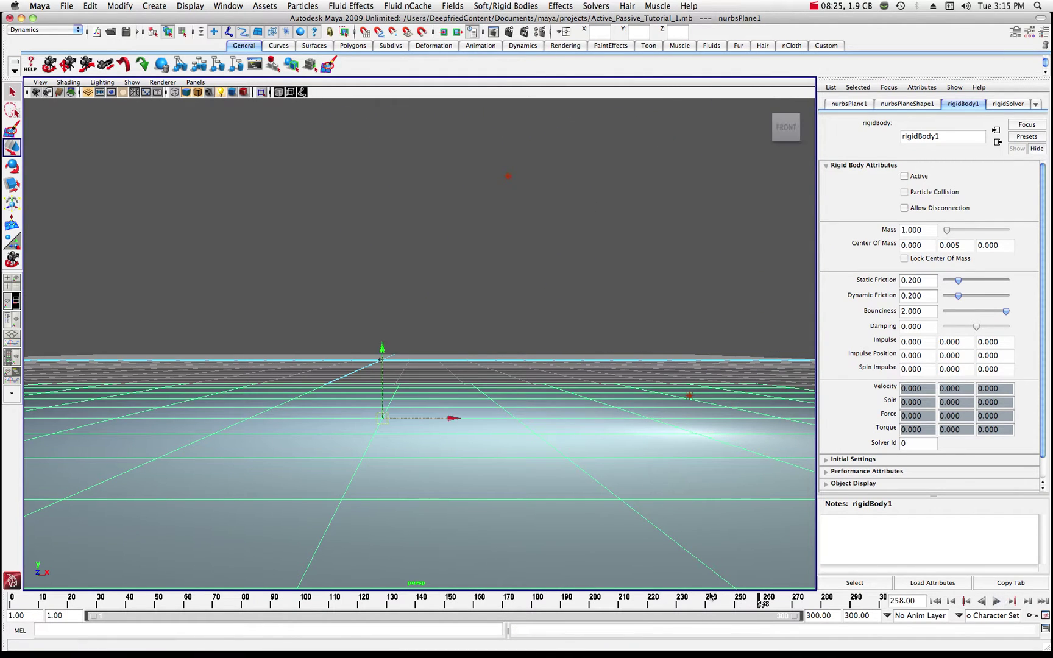
{"action": "left_click", "coordinate": [5, 602]}
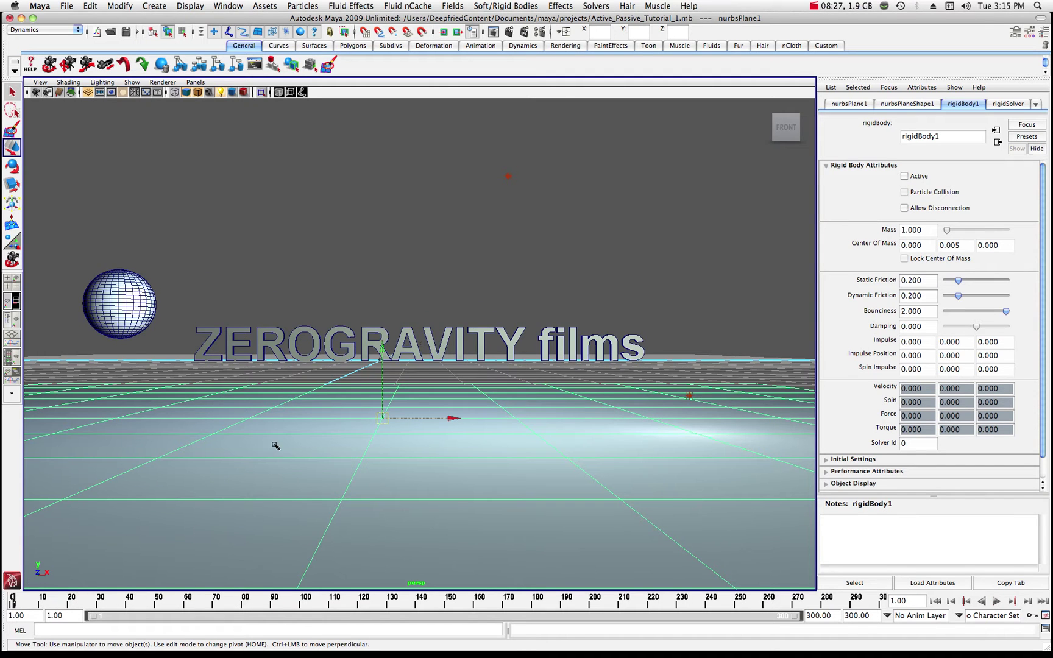
Step: Lower rigidBody1's Bounciness to 1.339, Static Friction to 0.083 and Dynamic Friction to 0.101
{"action": "scroll", "coordinate": [290, 393], "scroll_direction": "down", "scroll_amount": 5}
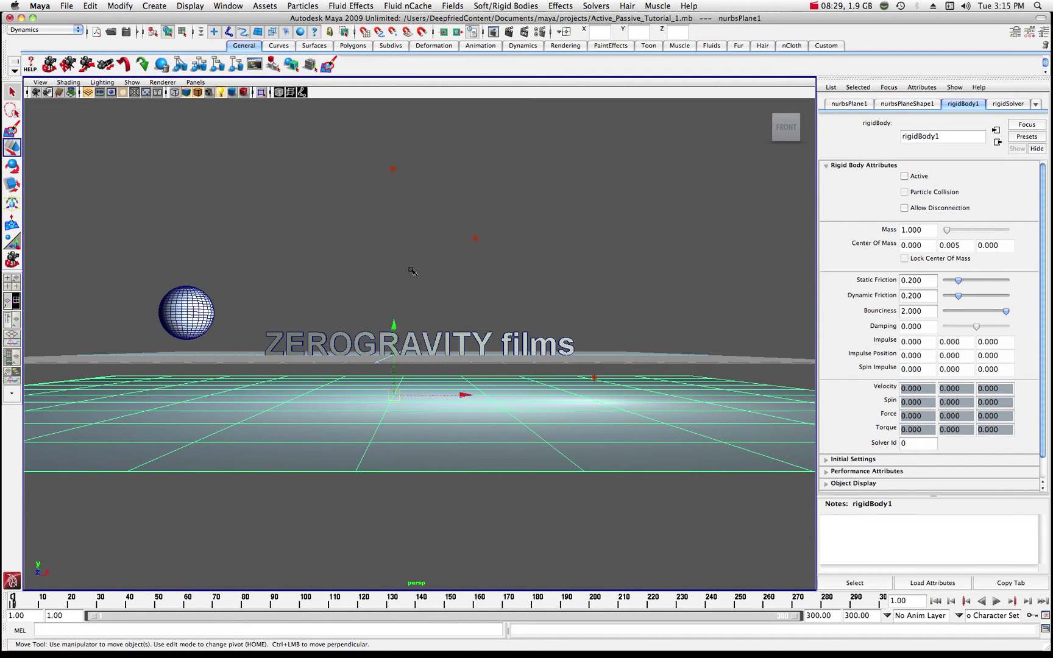
{"action": "left_click_drag", "start_coordinate": [480, 242], "coordinate": [447, 250], "text": "alt"}
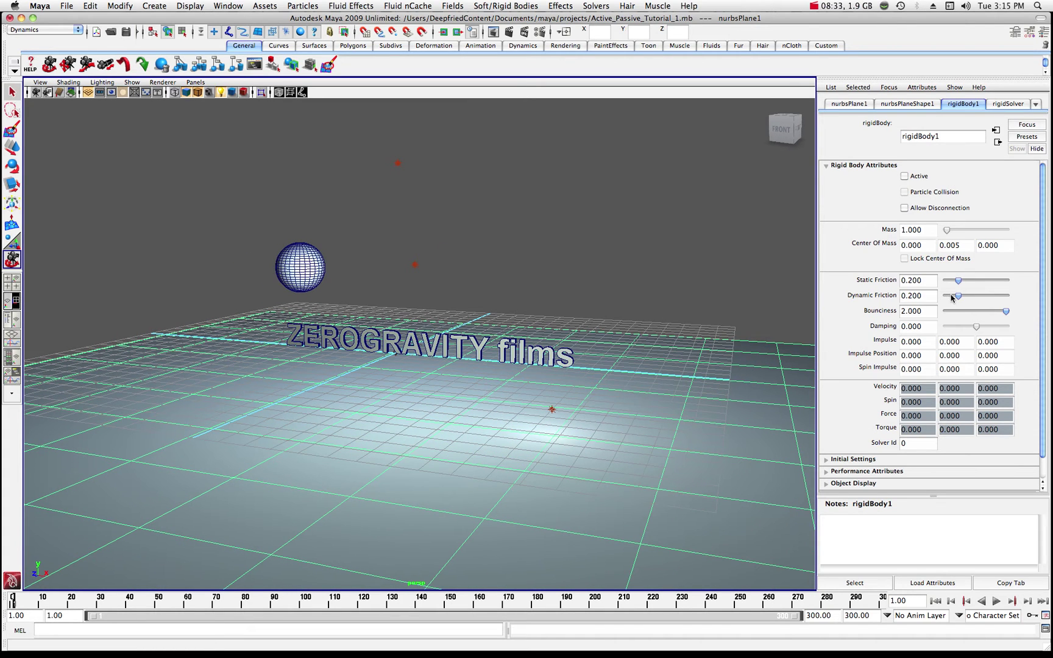
{"action": "left_click_drag", "start_coordinate": [1003, 312], "coordinate": [986, 311]}
{"action": "left_click_drag", "start_coordinate": [958, 283], "coordinate": [951, 298]}
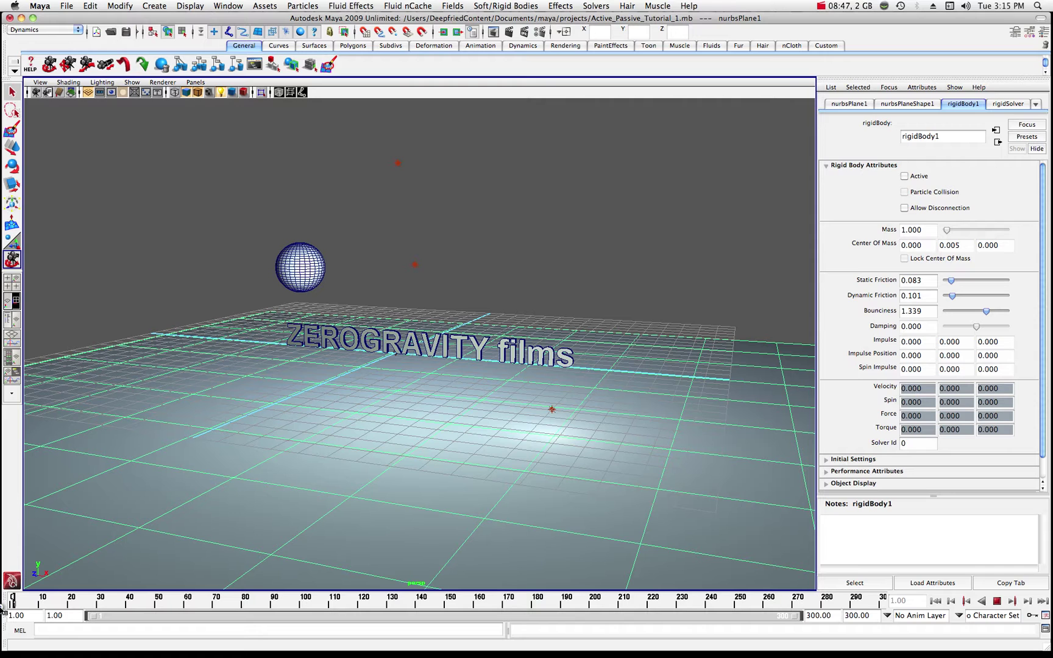
Step: Play the simulation with the new plane settings, then stop and rewind to frame 1
{"action": "left_click", "coordinate": [996, 600]}
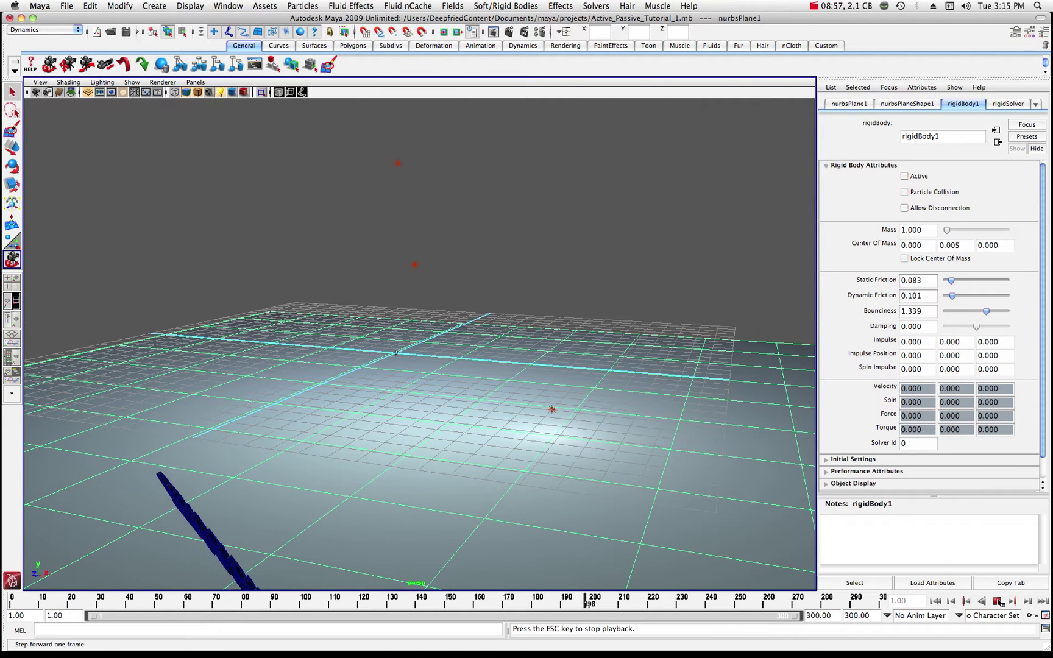
{"action": "left_click", "coordinate": [640, 600]}
{"action": "left_click_drag", "start_coordinate": [536, 608], "coordinate": [6, 607]}
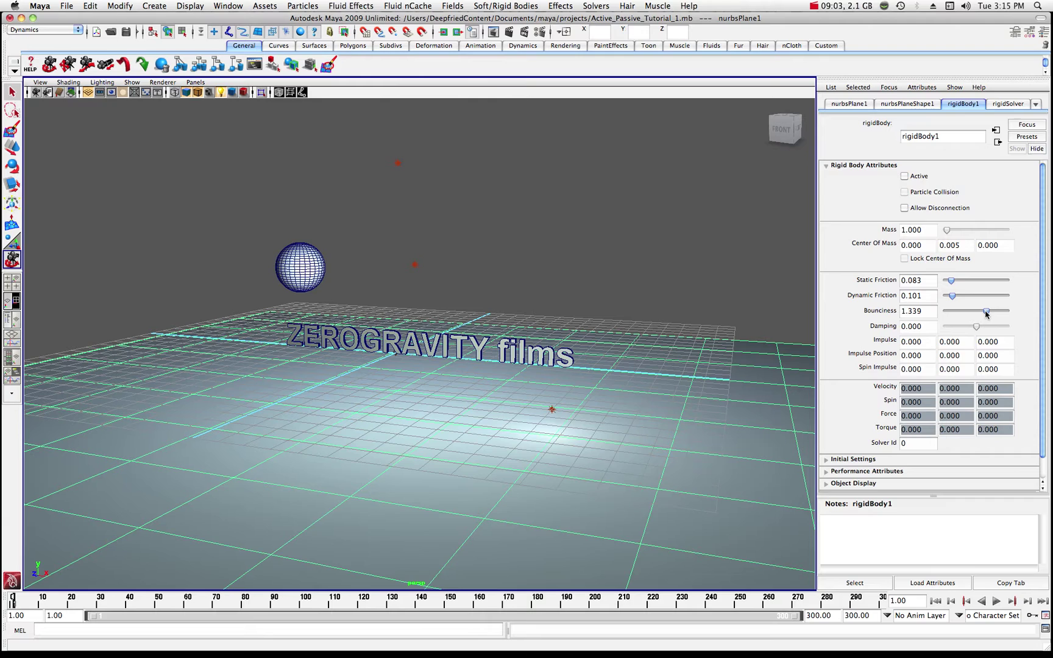
Step: Set Bounciness to 1.725 with friction 0.321/0.312, test playback, and rewind to frame 1
{"action": "left_click_drag", "start_coordinate": [986, 312], "coordinate": [965, 282]}
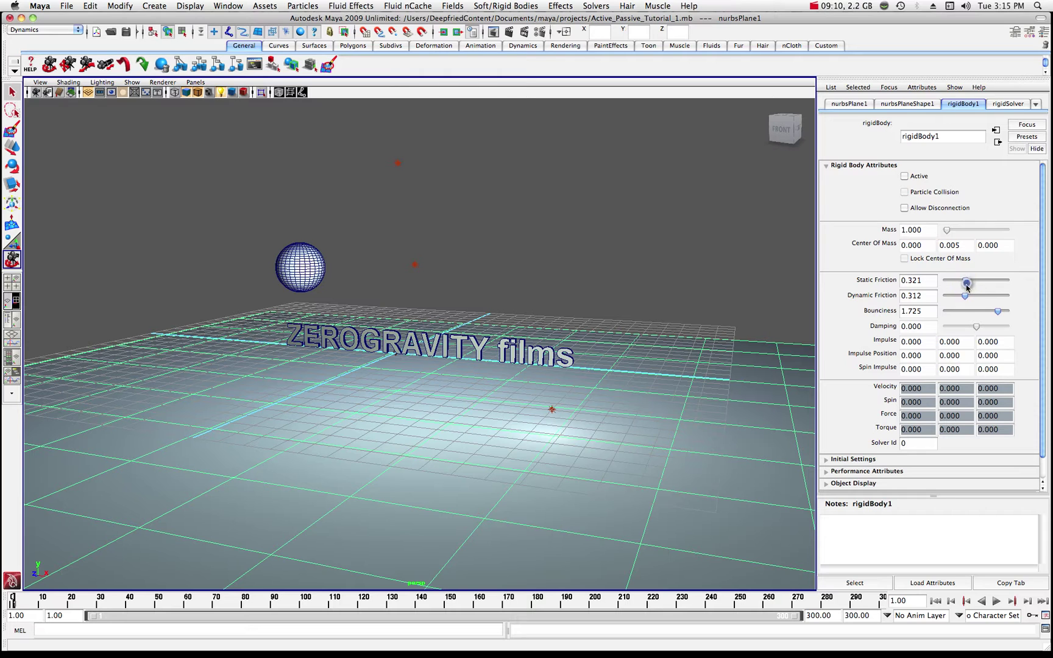
{"action": "left_click", "coordinate": [997, 602]}
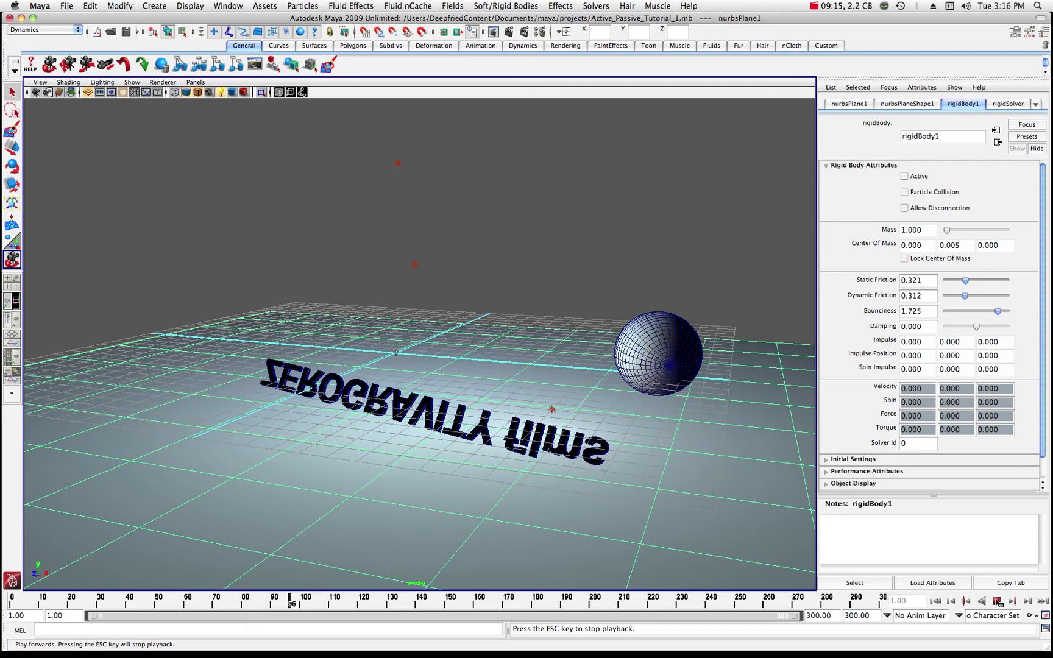
{"action": "left_click", "coordinate": [997, 602]}
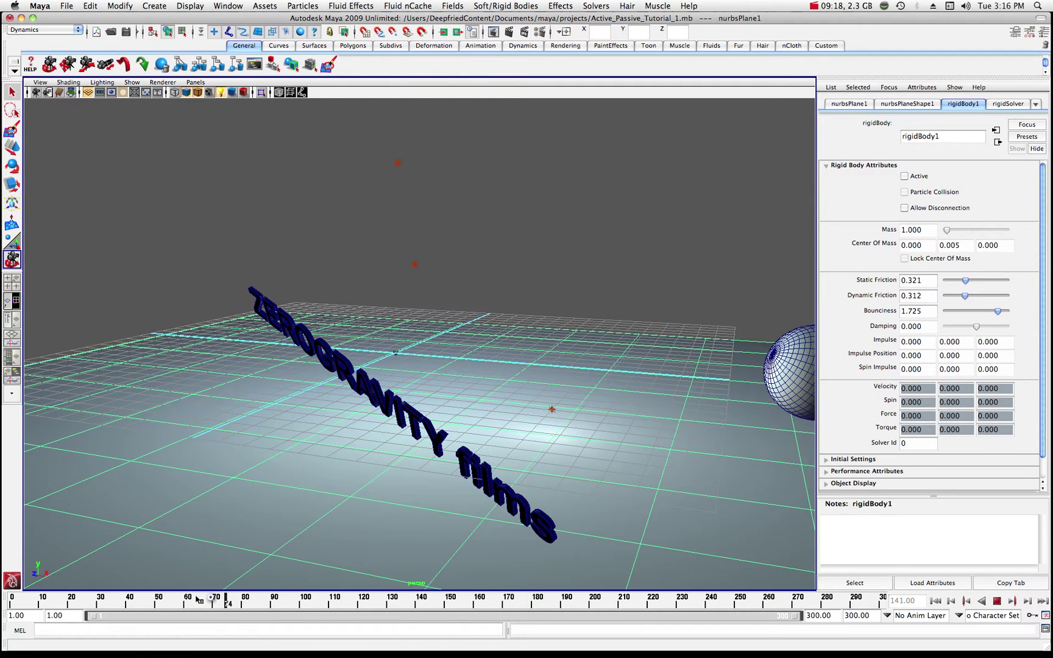
{"action": "left_click", "coordinate": [3, 598]}
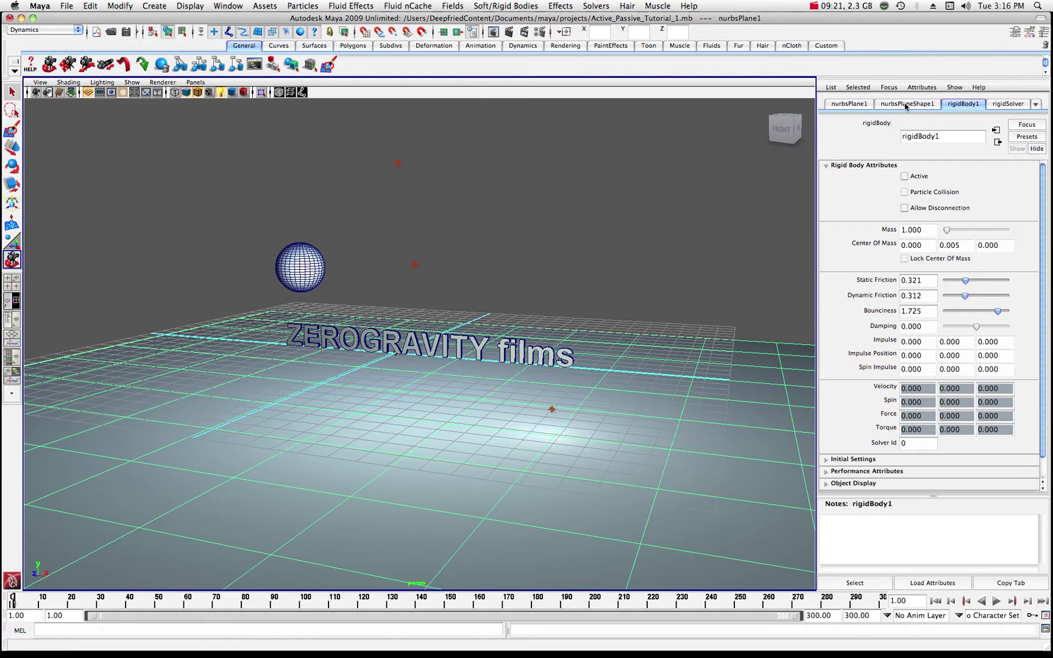
Step: Show the rigid solver settings and select the sphere
{"action": "left_click", "coordinate": [1004, 105]}
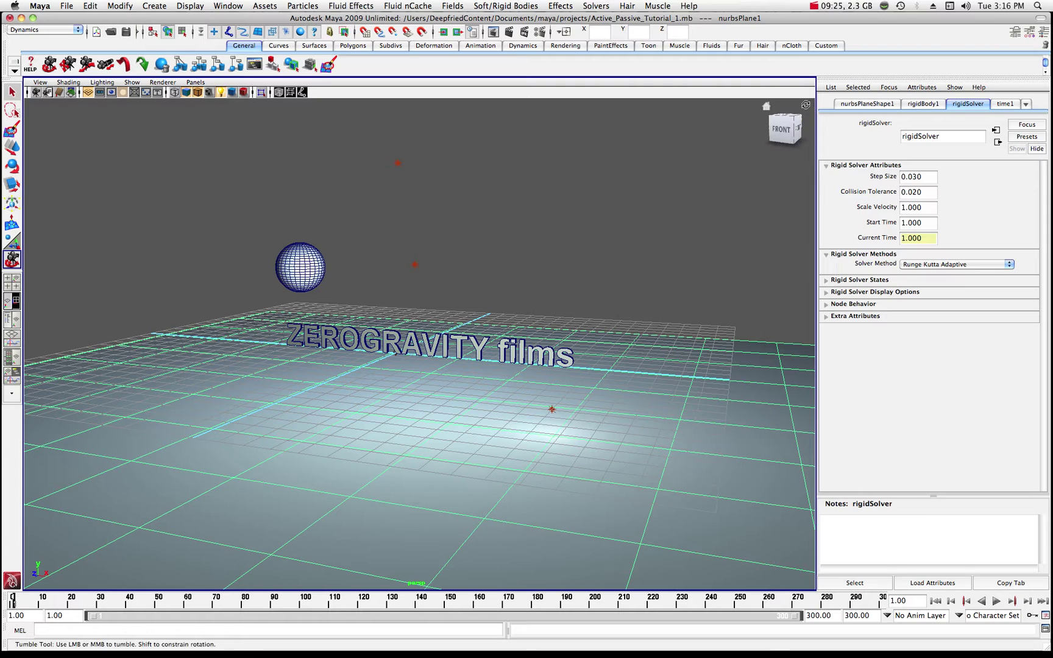
{"action": "left_click", "coordinate": [11, 92]}
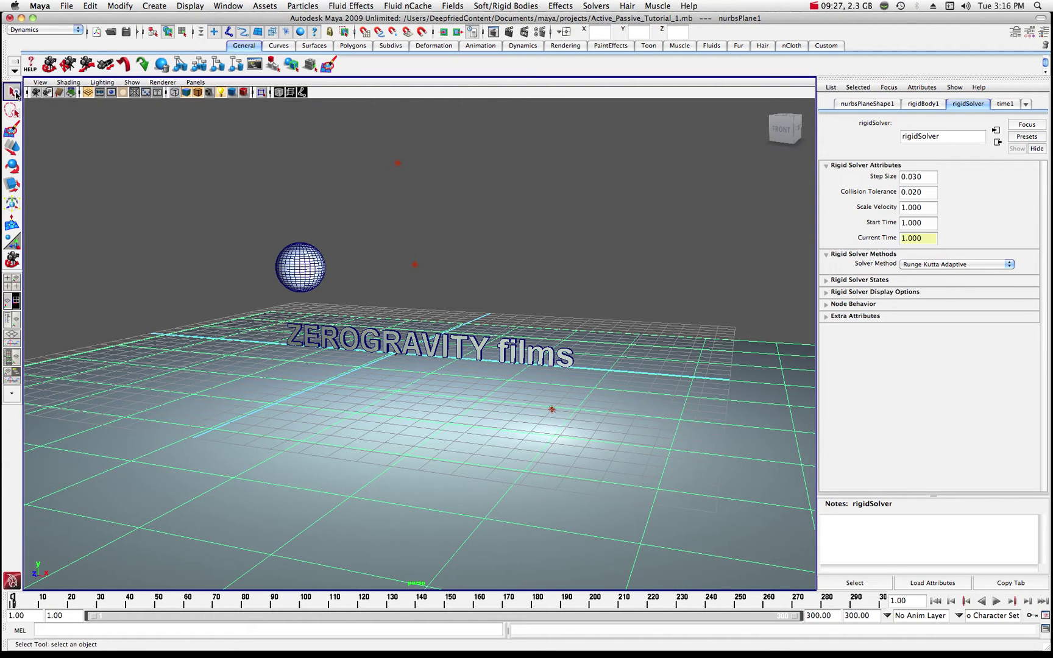
{"action": "left_click", "coordinate": [314, 266]}
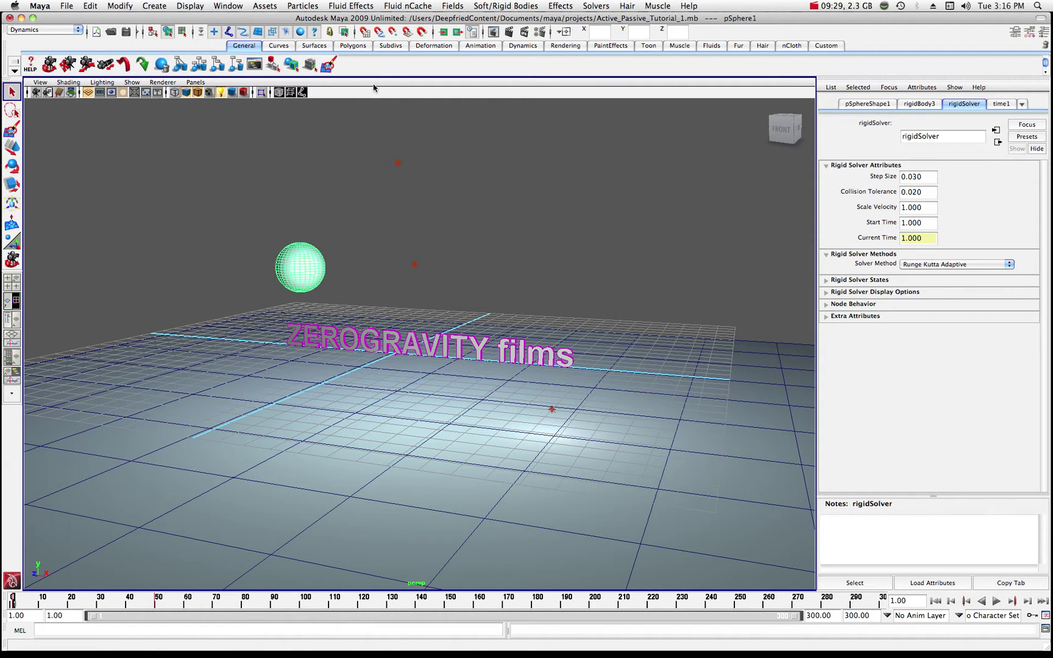
Step: Open the Outliner listing all nodes and select gravityField1 (magnitude 9.800, direction 0, -1, 0)
{"action": "left_click", "coordinate": [229, 7]}
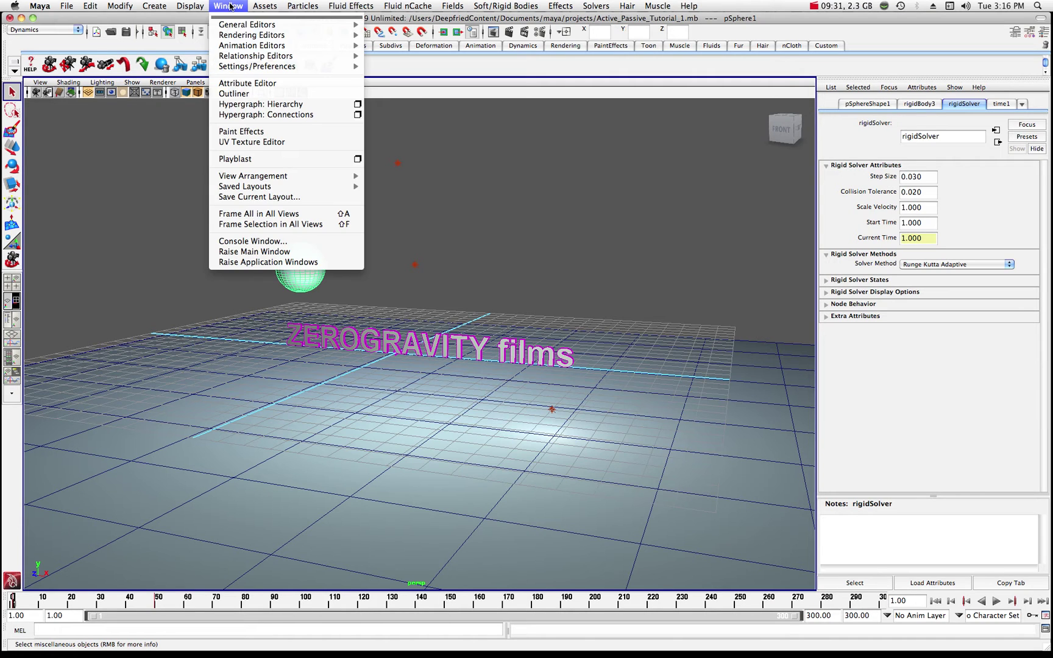
{"action": "left_click", "coordinate": [231, 94]}
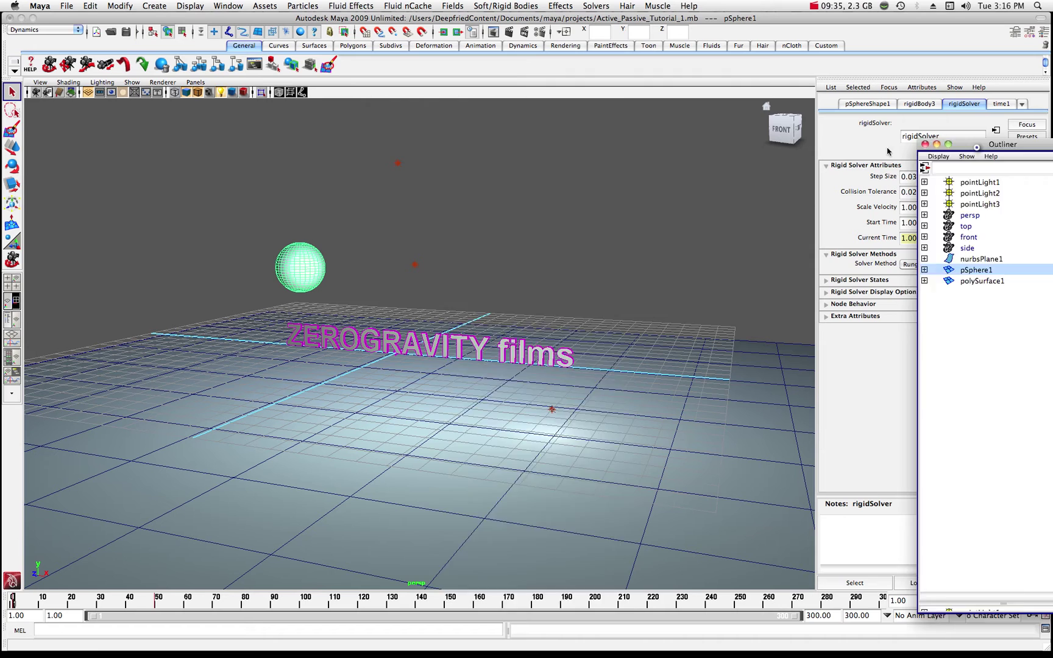
{"action": "left_click", "coordinate": [449, 140]}
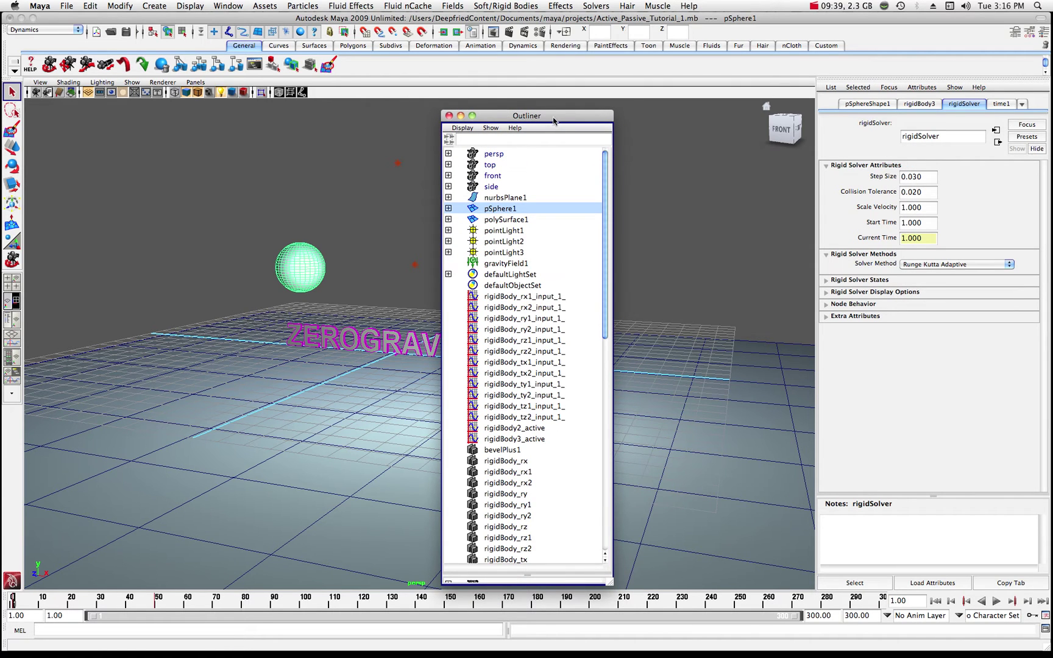
{"action": "left_click_drag", "start_coordinate": [553, 119], "coordinate": [653, 95]}
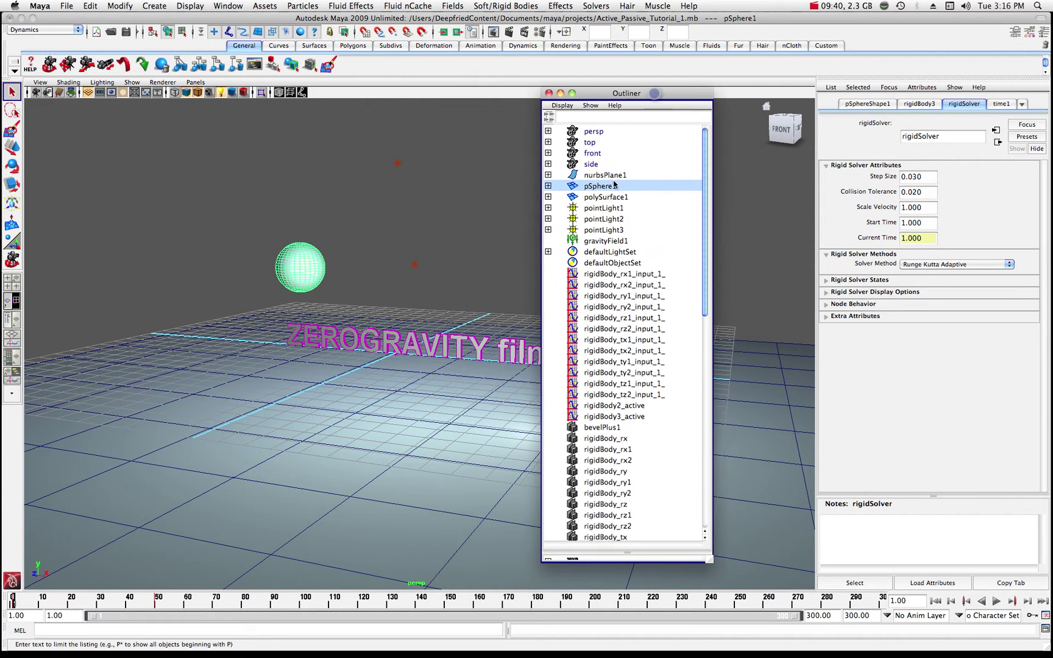
{"action": "left_click", "coordinate": [595, 242]}
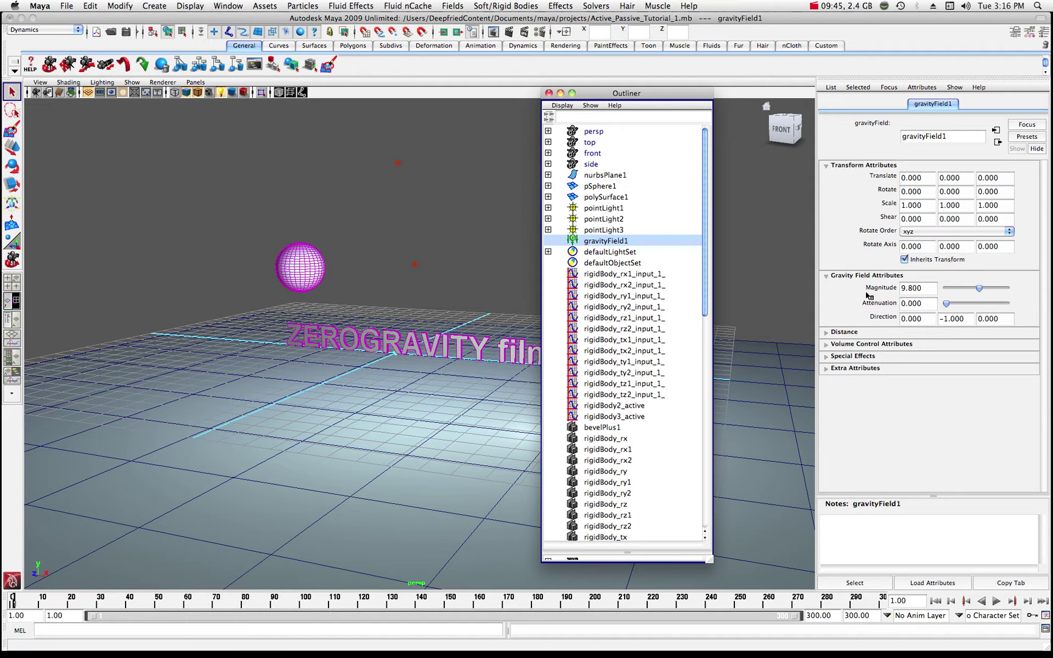
Step: Reverse gravity to a magnitude of -11.928, play the simulation, and rewind to frame 1
{"action": "left_click_drag", "start_coordinate": [677, 94], "coordinate": [1052, 95]}
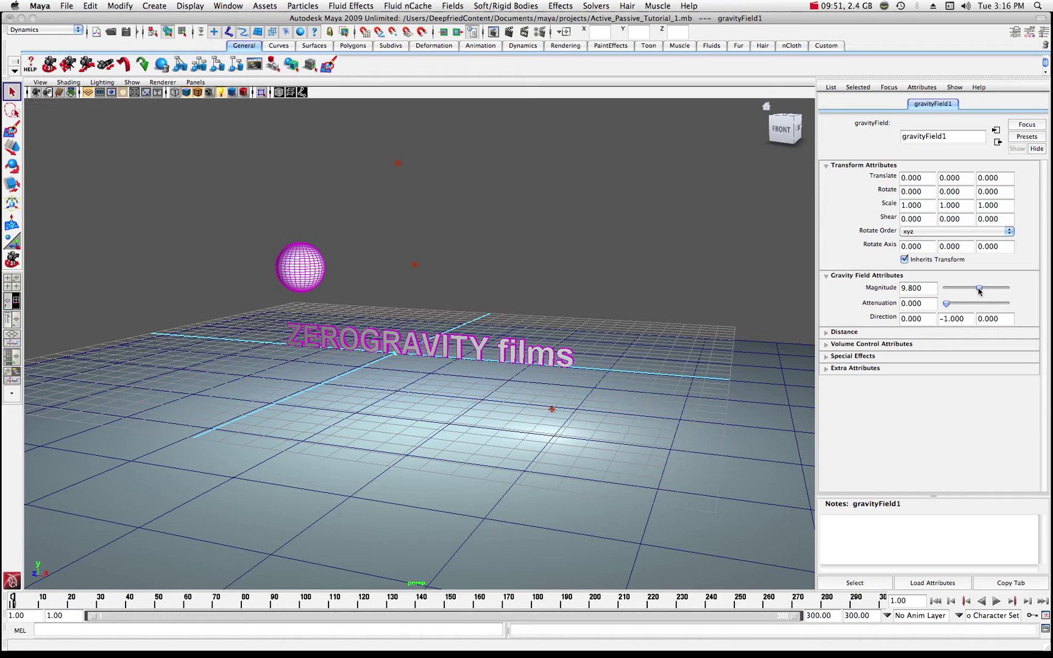
{"action": "left_click_drag", "start_coordinate": [978, 291], "coordinate": [971, 290]}
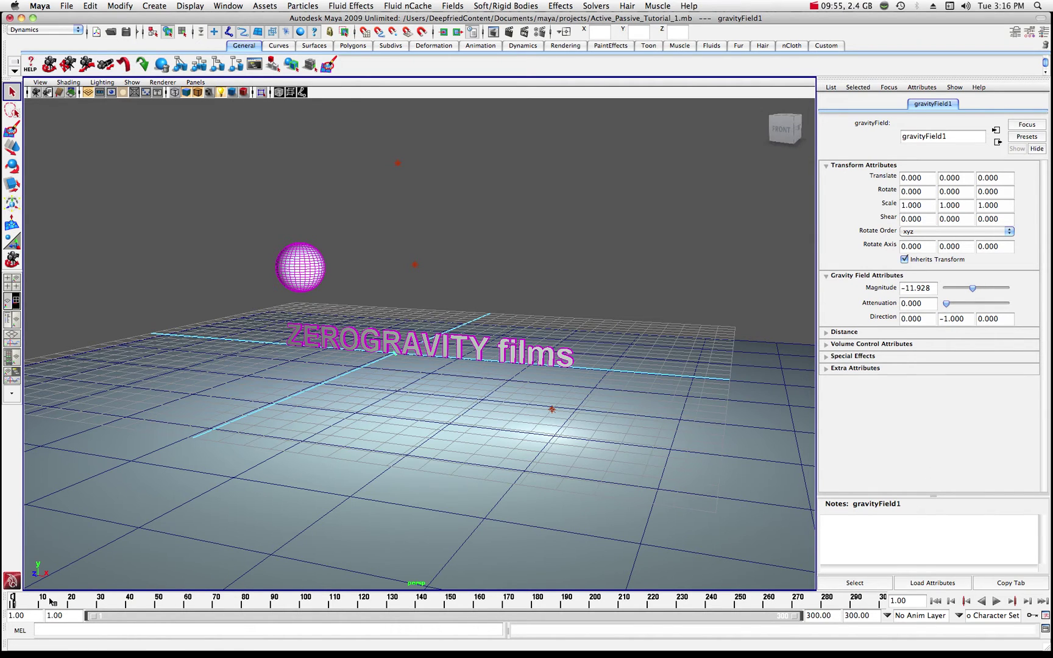
{"action": "left_click", "coordinate": [997, 602]}
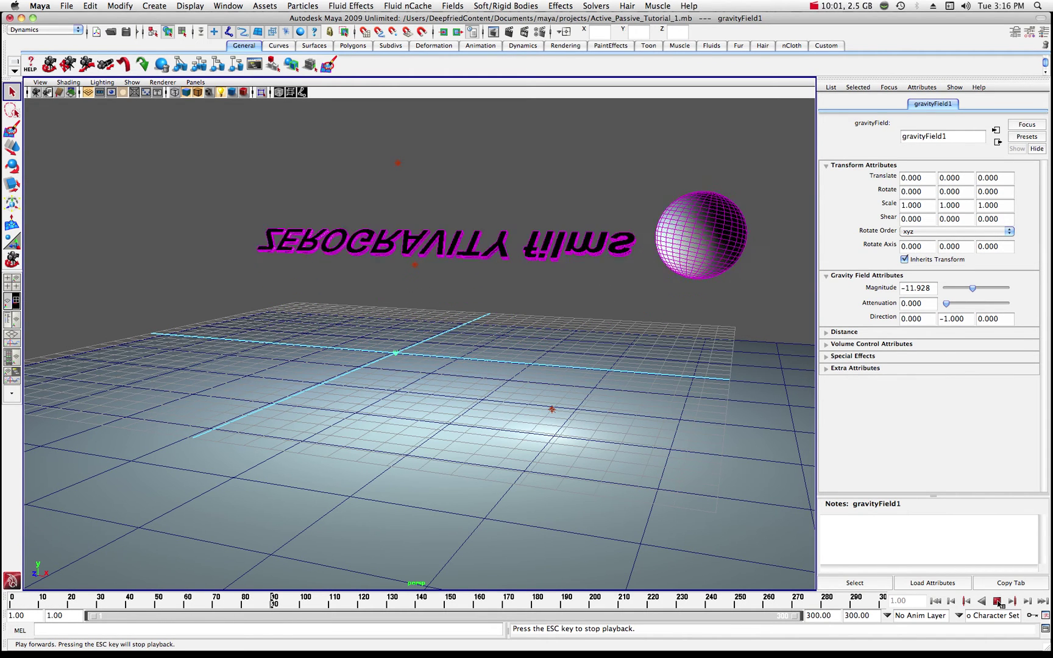
{"action": "left_click", "coordinate": [997, 602]}
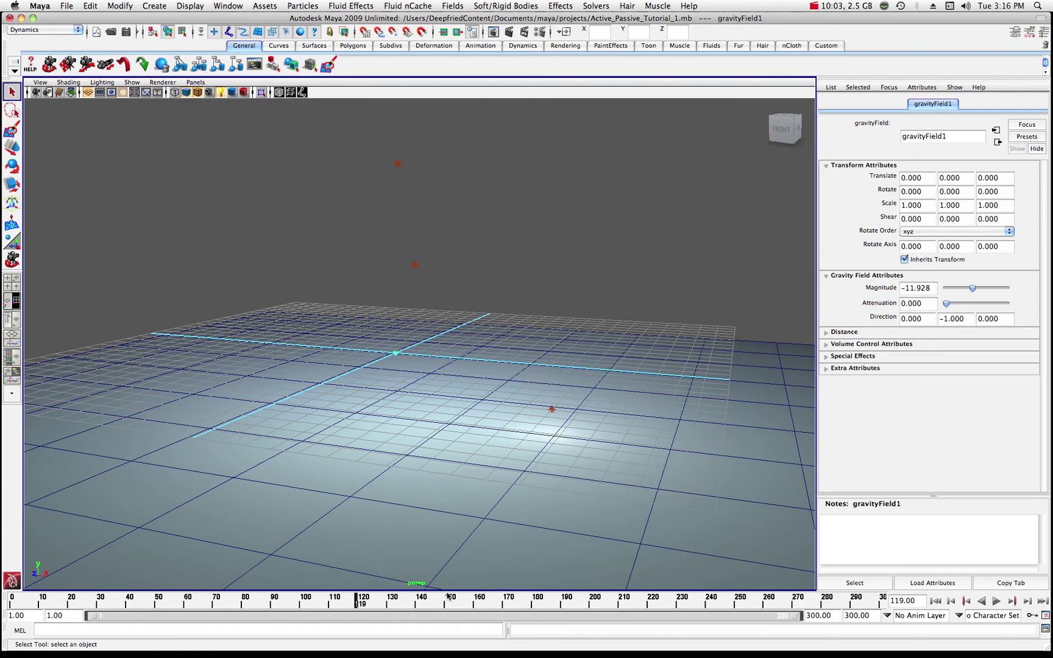
{"action": "left_click_drag", "start_coordinate": [366, 602], "coordinate": [11, 604]}
{"action": "key", "text": "alt+v"}
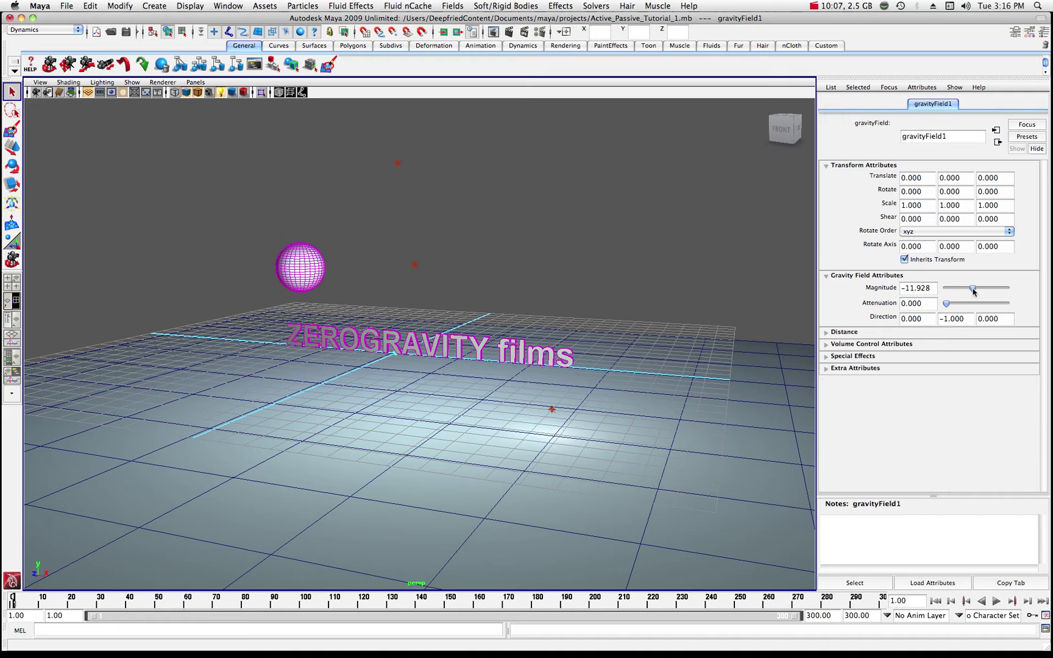
Step: Weaken gravity magnitude to -2.752 and replay the simulation from frame 1
{"action": "left_click_drag", "start_coordinate": [973, 291], "coordinate": [975, 291]}
{"action": "left_click", "coordinate": [997, 602]}
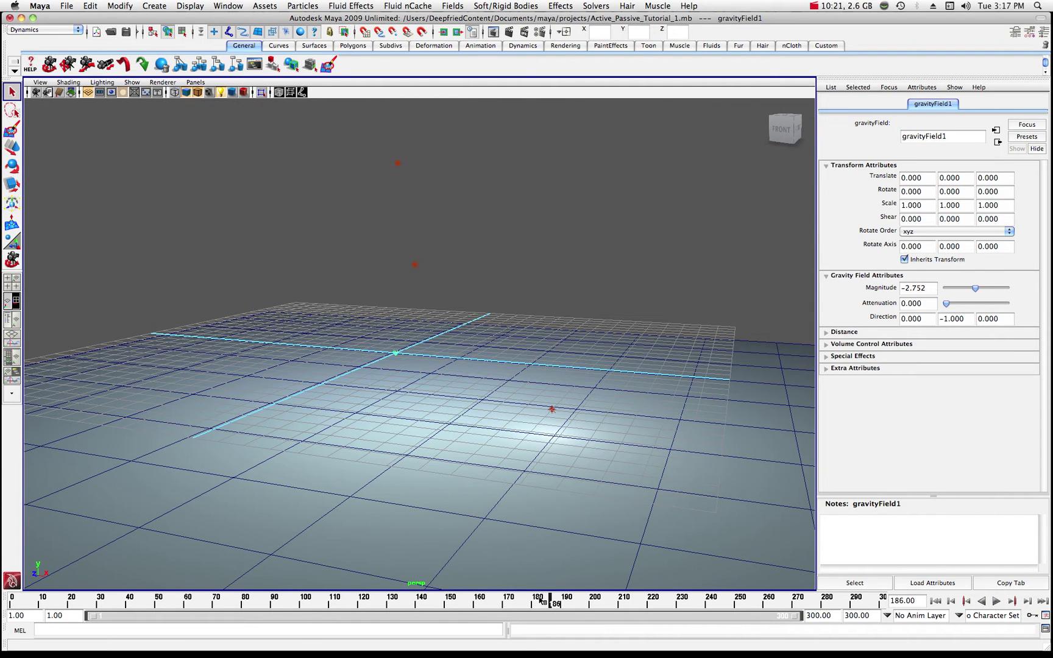
{"action": "left_click", "coordinate": [273, 596]}
{"action": "left_click_drag", "start_coordinate": [273, 596], "coordinate": [12, 595]}
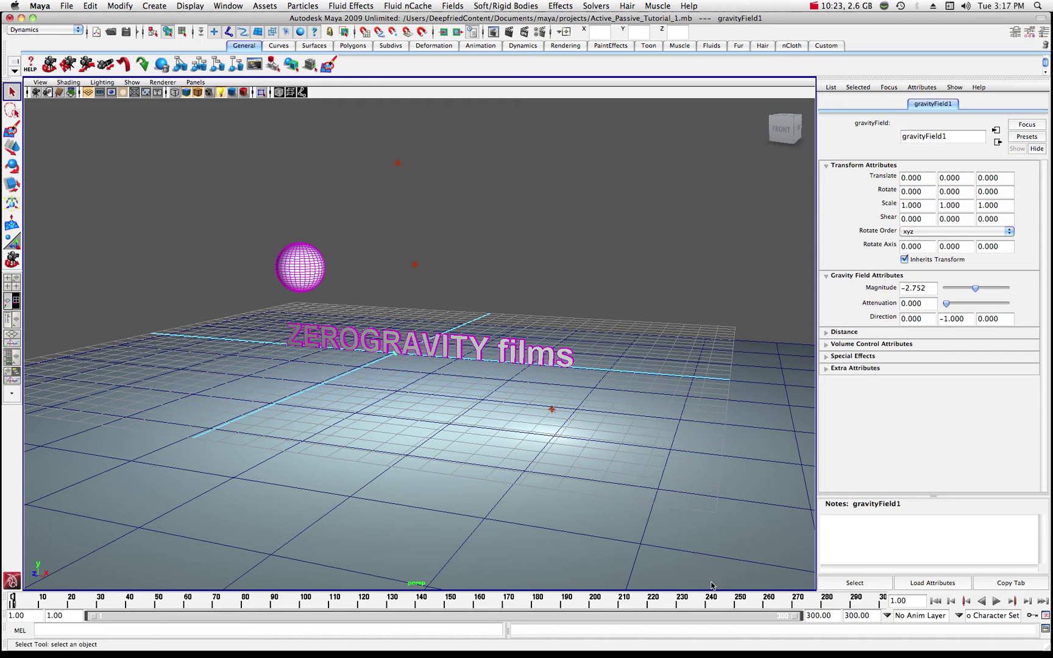
{"action": "left_click", "coordinate": [997, 602]}
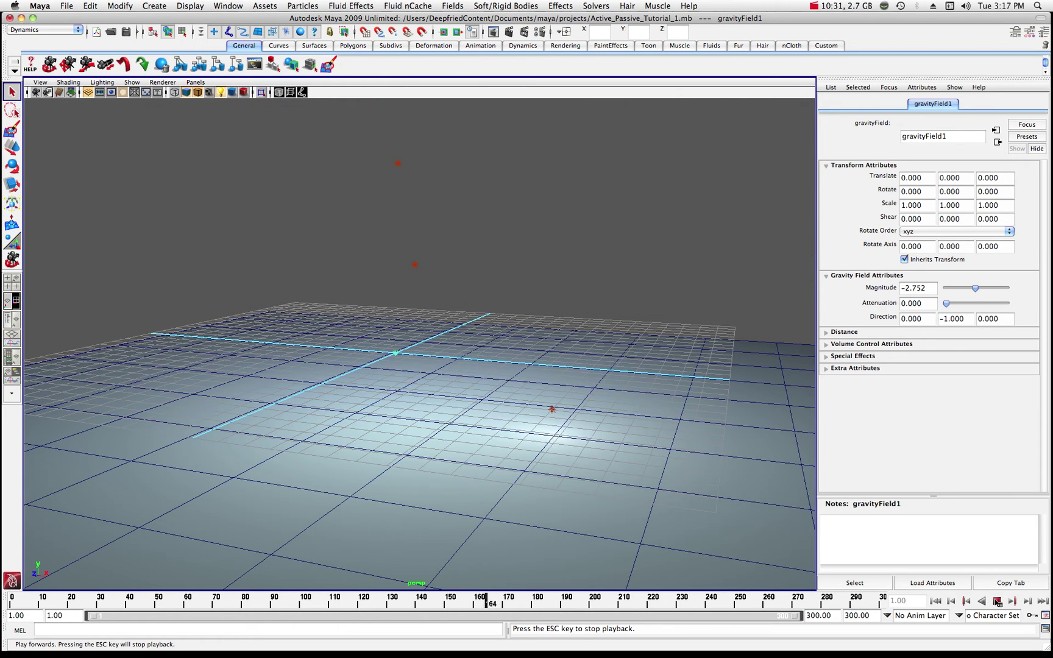
Step: Stop the simulation playback at around frame 170
{"action": "left_click", "coordinate": [997, 601]}
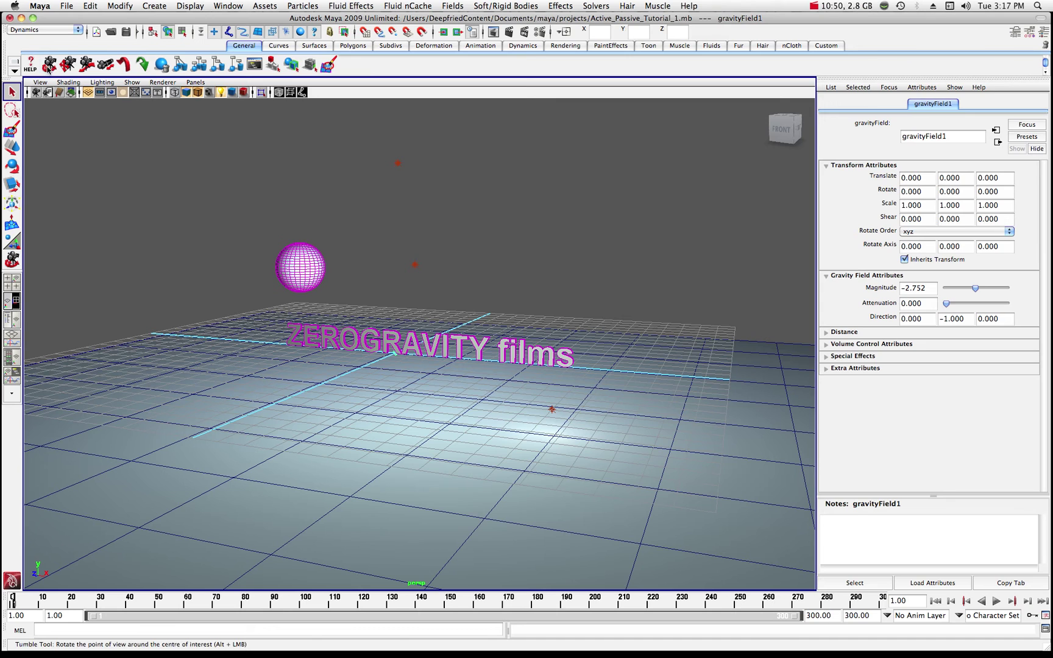
Step: Select the ZEROGRAVITY films text, replay the simulation from a near-level view, and rewind
{"action": "left_click_drag", "start_coordinate": [177, 189], "coordinate": [215, 213], "text": "alt"}
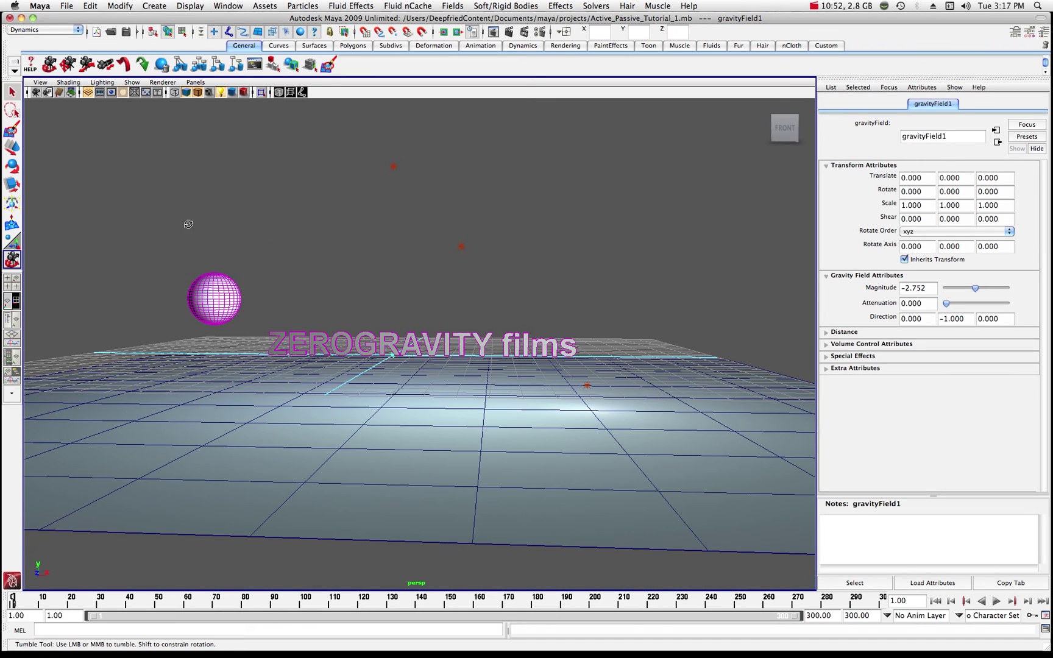
{"action": "left_click", "coordinate": [12, 92]}
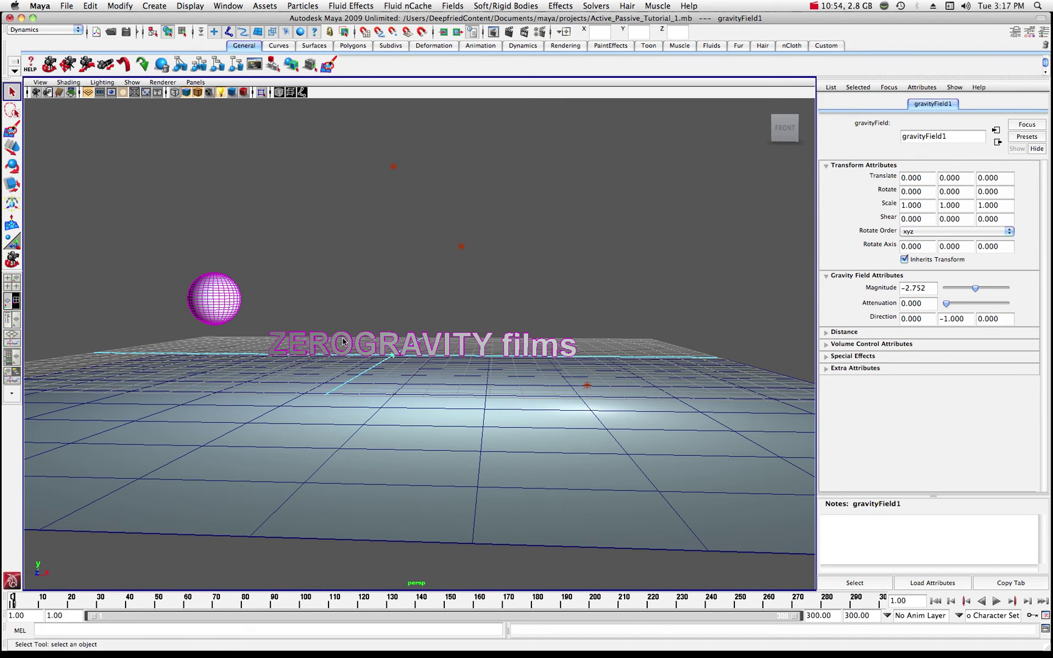
{"action": "left_click", "coordinate": [344, 335]}
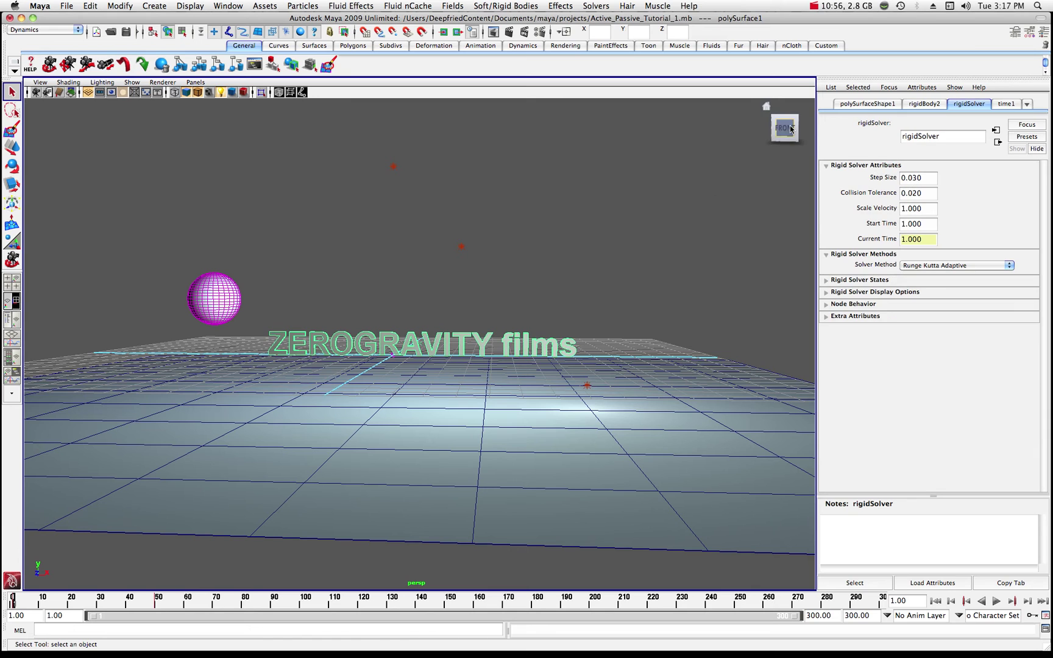
{"action": "left_click_drag", "start_coordinate": [710, 184], "coordinate": [691, 228], "text": "alt"}
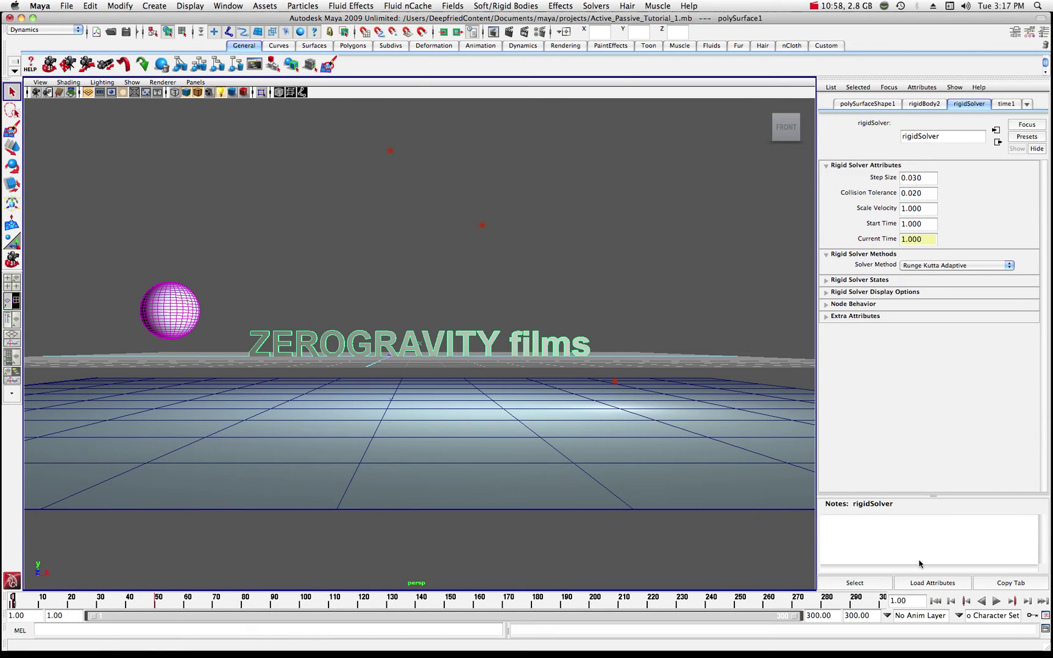
{"action": "left_click", "coordinate": [996, 601]}
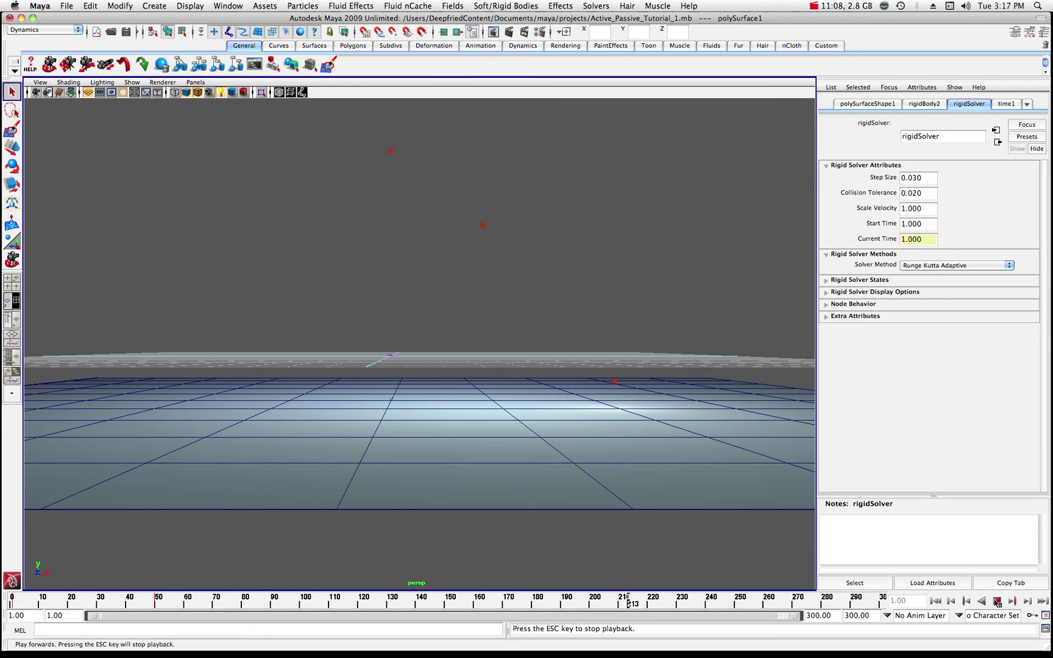
{"action": "left_click", "coordinate": [996, 601]}
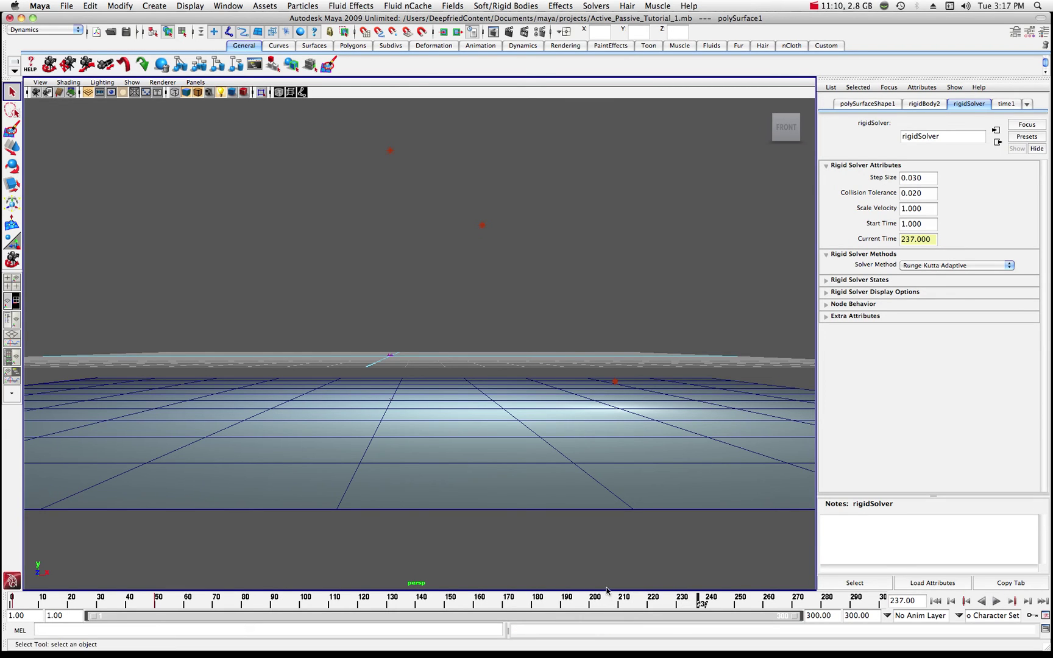
{"action": "left_click_drag", "start_coordinate": [701, 602], "coordinate": [12, 604]}
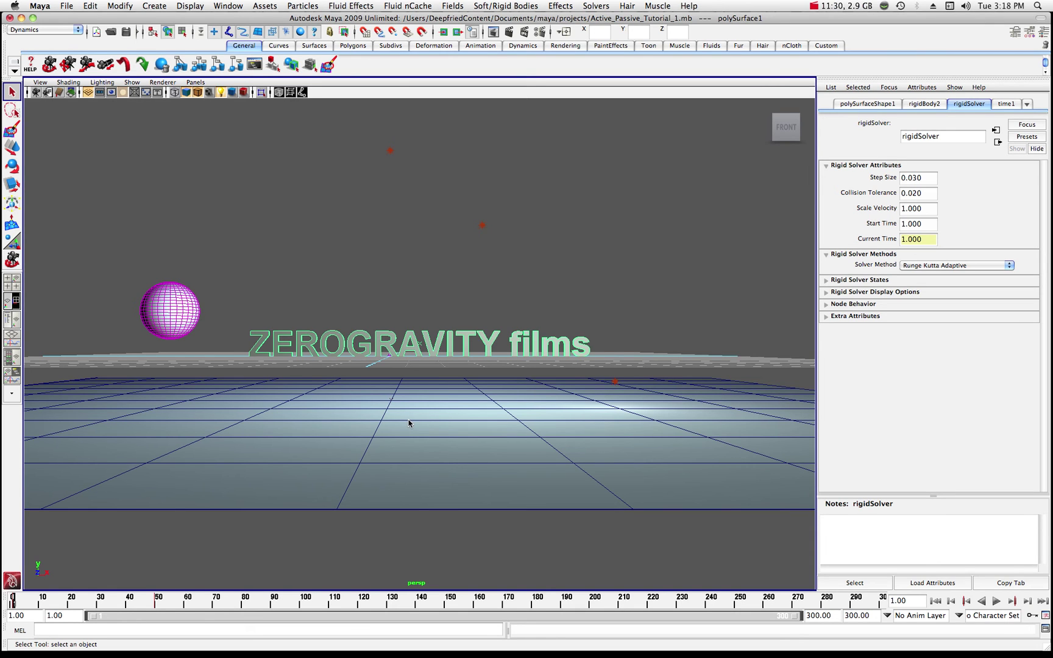
Step: Replay the simulation from a new angle, stop at frame 211, rewind to frame 1, and zoom in
{"action": "scroll", "coordinate": [408, 423], "scroll_direction": "up", "scroll_amount": 3}
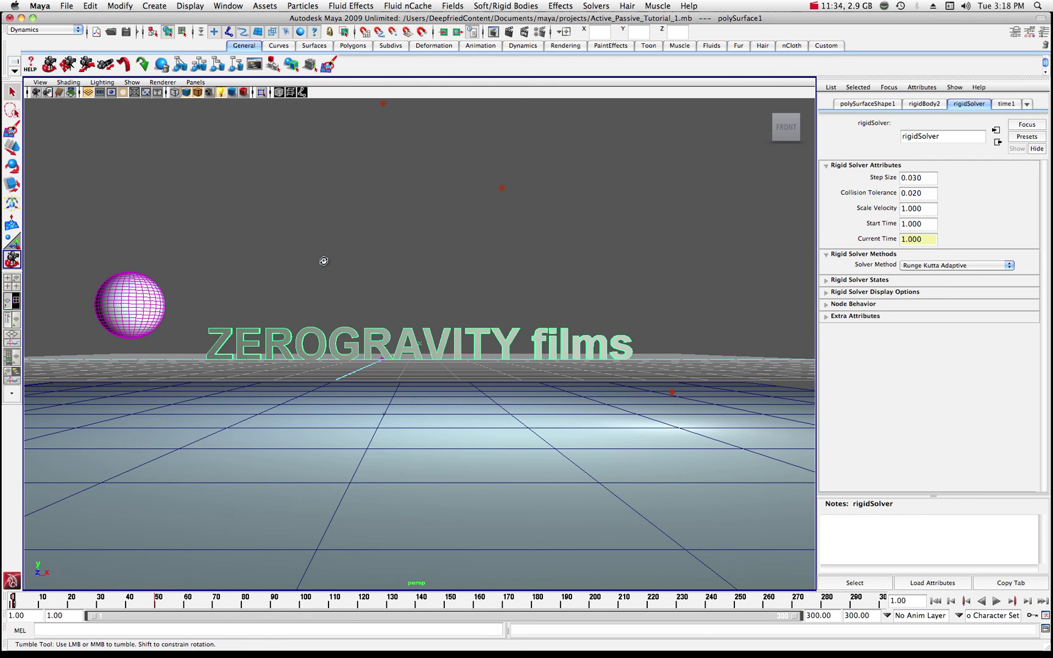
{"action": "left_click_drag", "start_coordinate": [321, 261], "coordinate": [295, 262]}
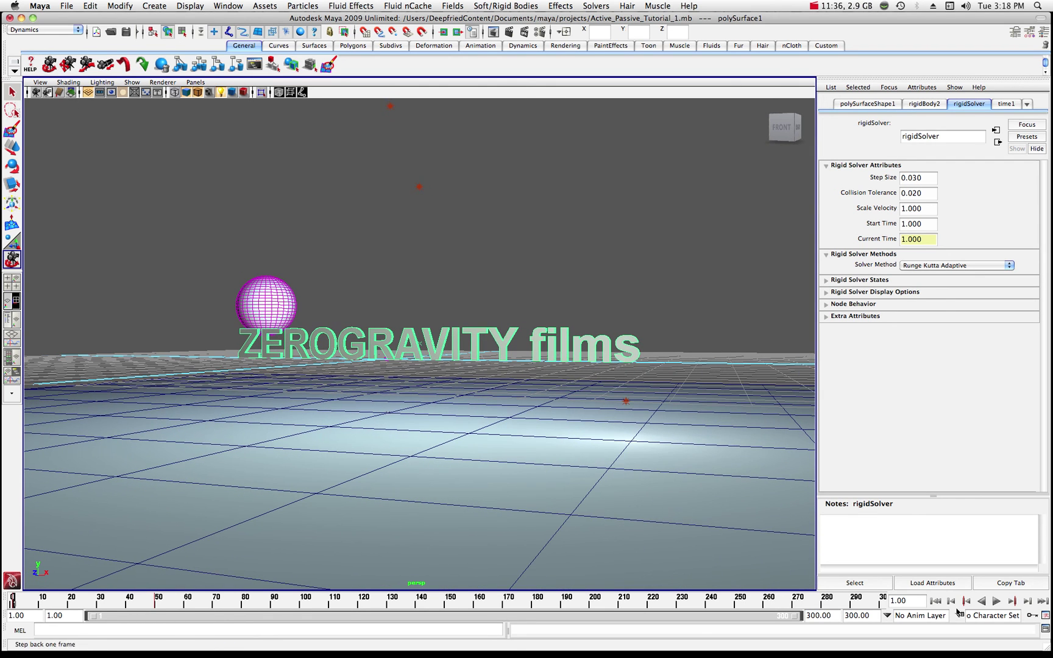
{"action": "left_click", "coordinate": [999, 601]}
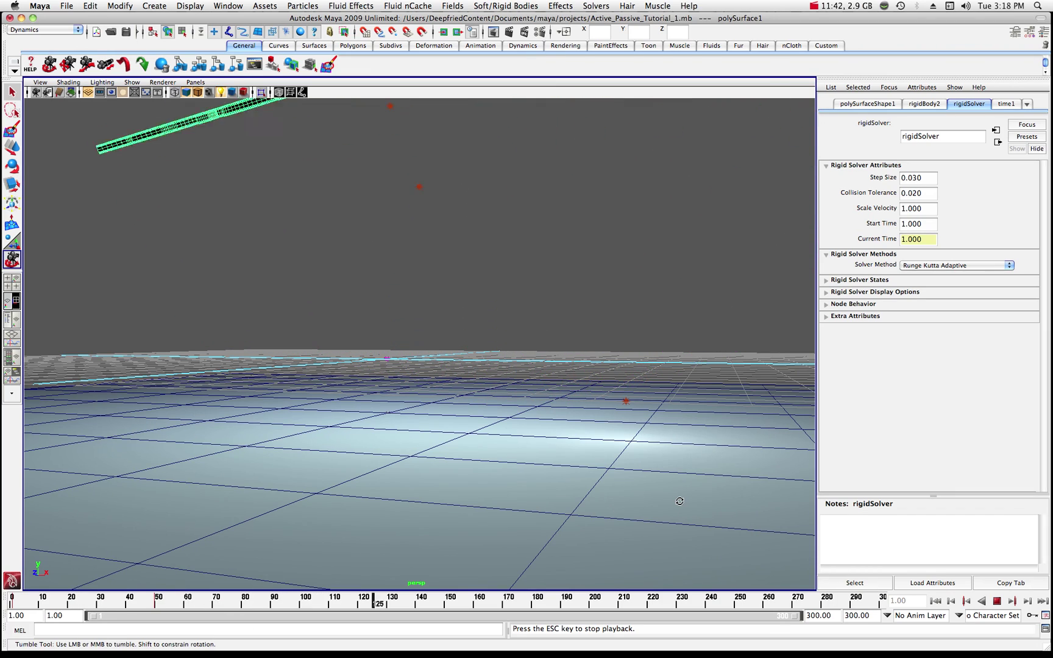
{"action": "left_click", "coordinate": [997, 602]}
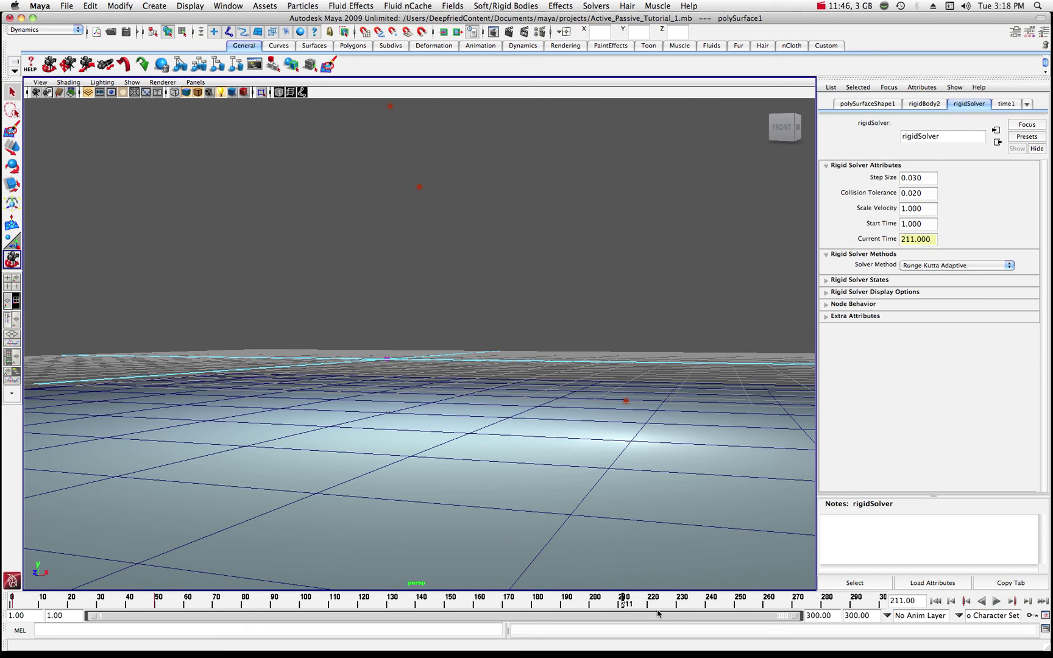
{"action": "left_click", "coordinate": [638, 605]}
{"action": "left_click_drag", "start_coordinate": [638, 604], "coordinate": [12, 604]}
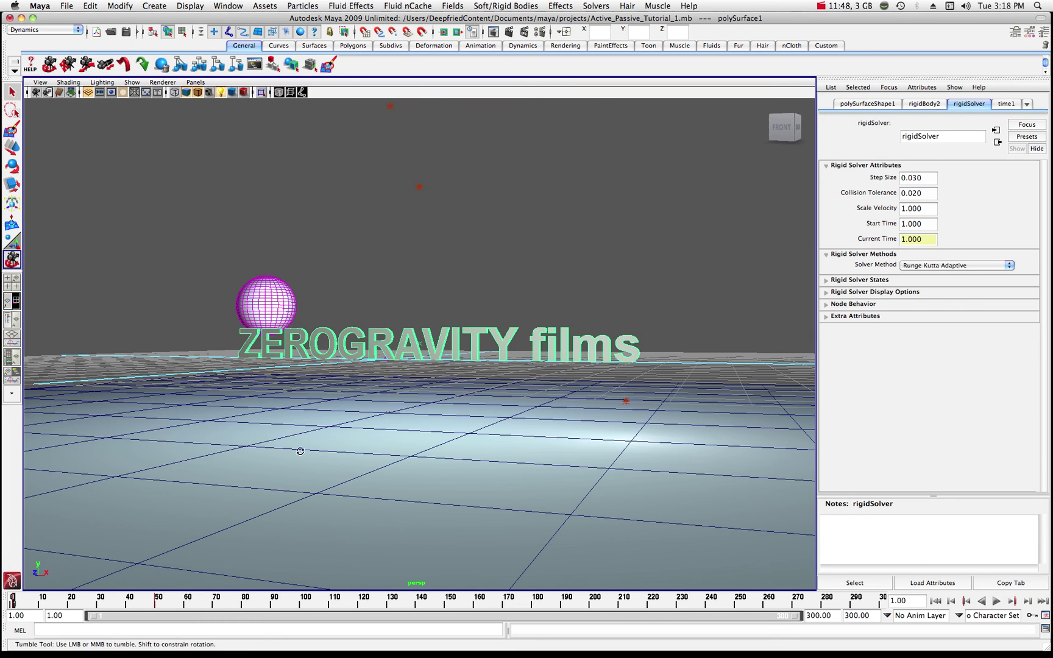
{"action": "scroll", "coordinate": [307, 328], "scroll_direction": "up", "scroll_amount": 5}
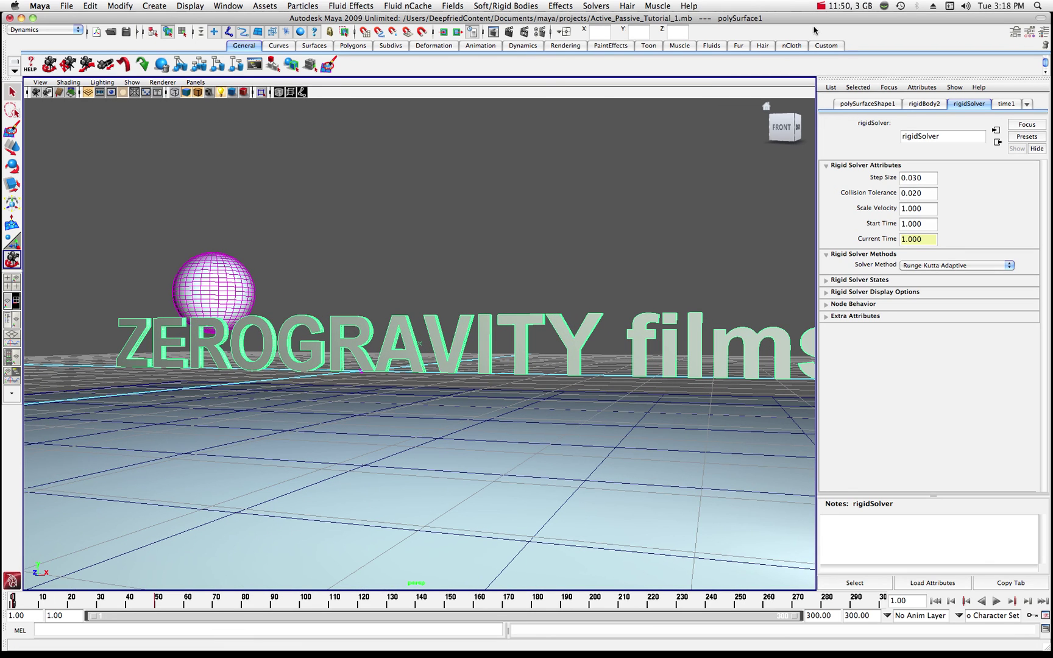